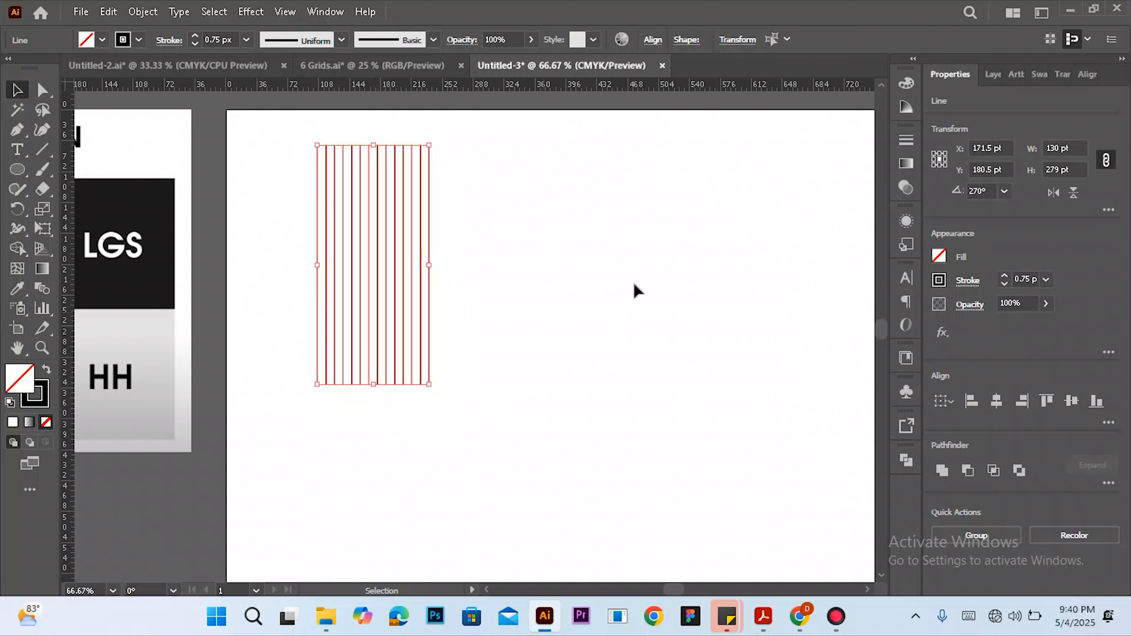
{"action": "left_click", "coordinate": [479, 208]}
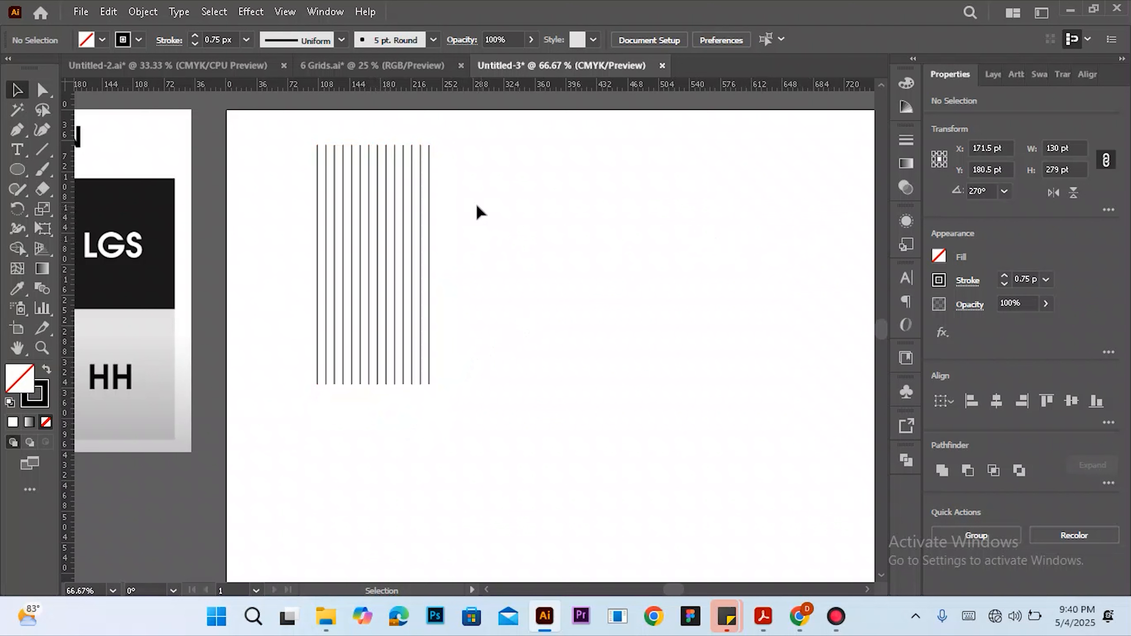
{"action": "left_click", "coordinate": [429, 187]}
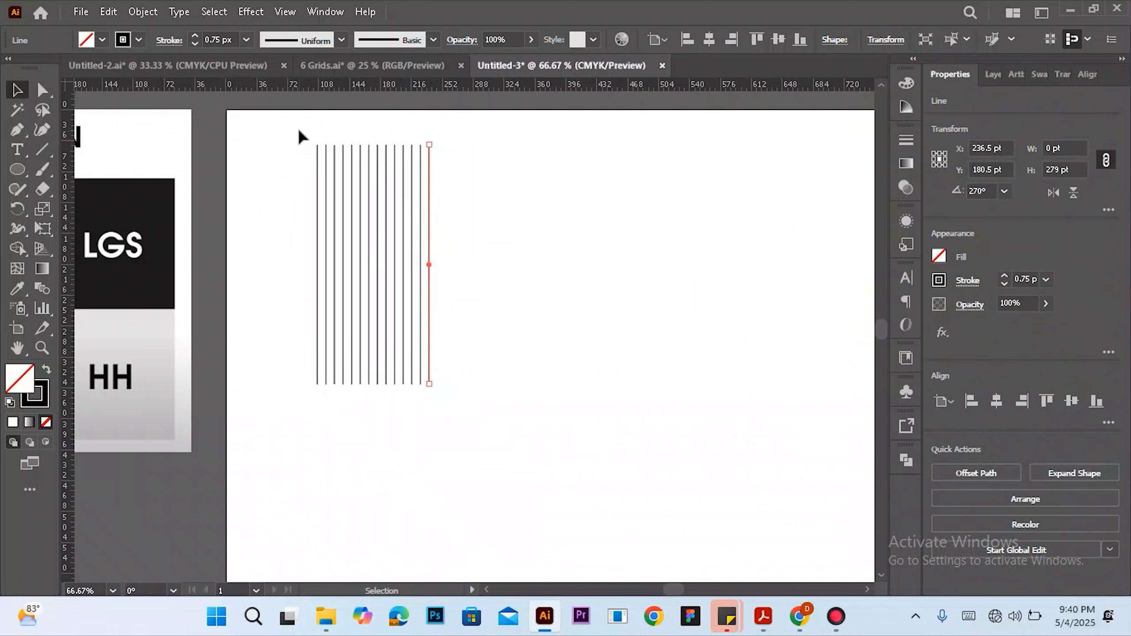
{"action": "left_click_drag", "start_coordinate": [298, 129], "coordinate": [467, 405]}
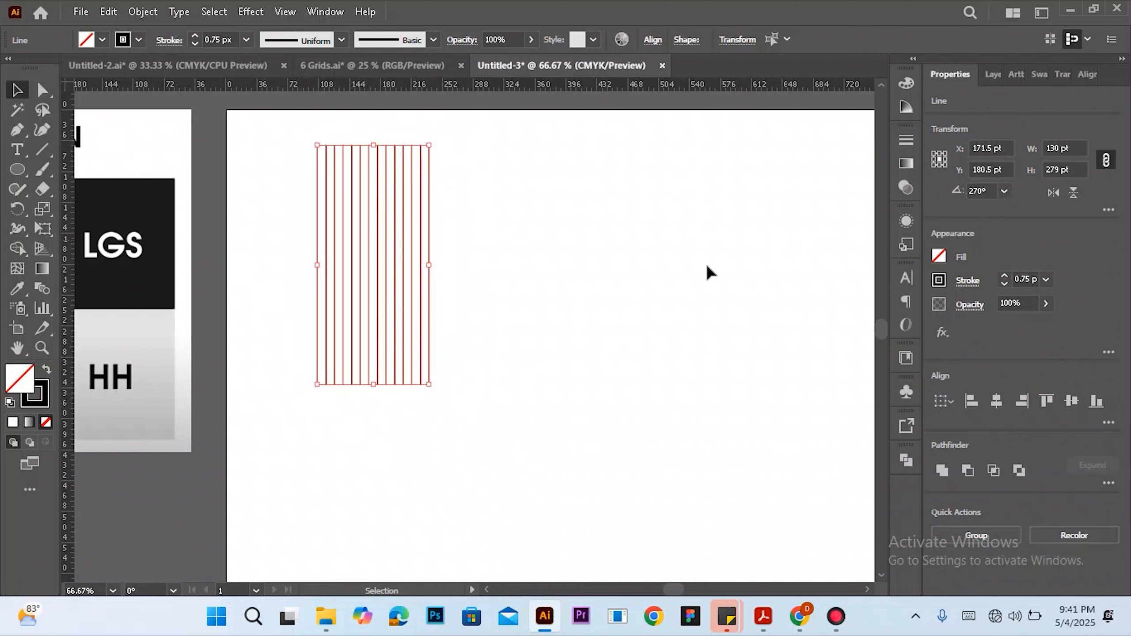
{"action": "left_click", "coordinate": [446, 350]}
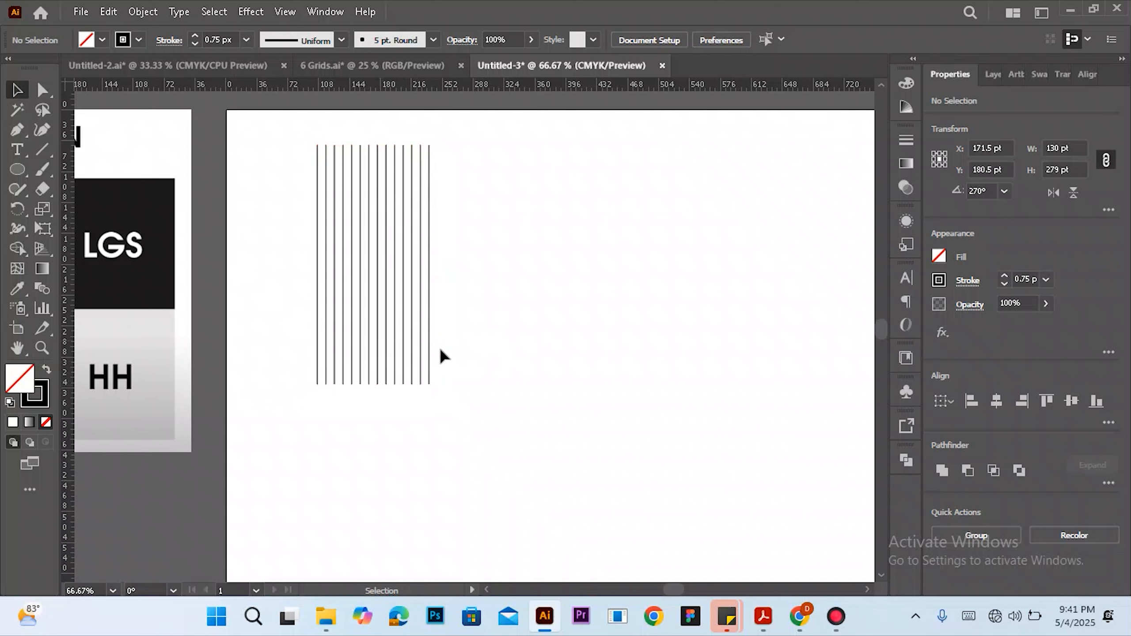
{"action": "left_click", "coordinate": [326, 343]}
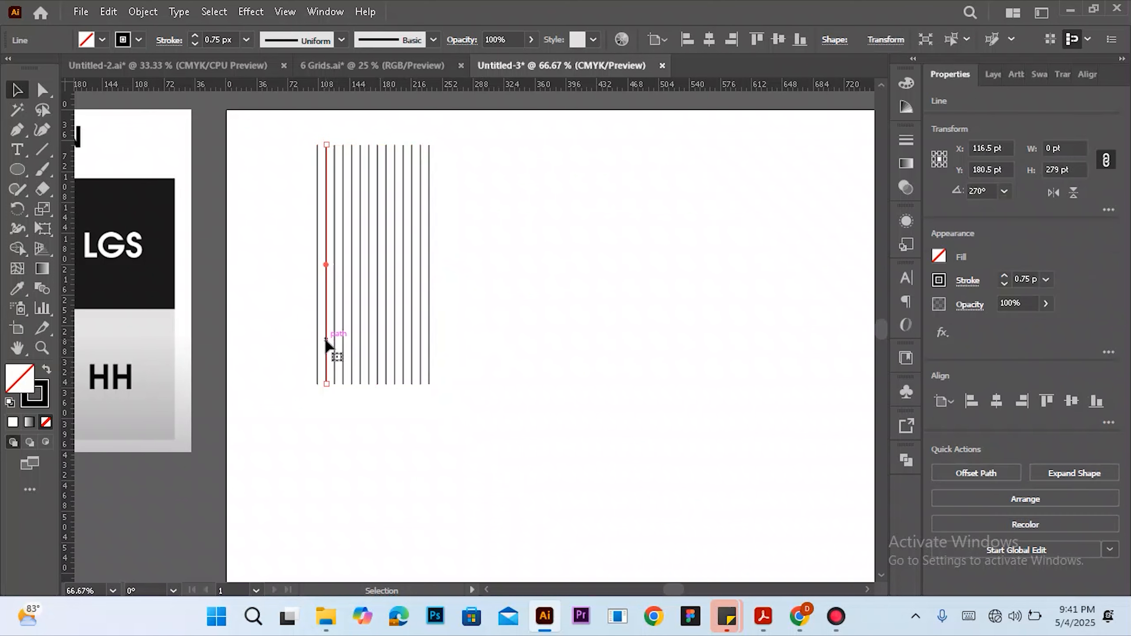
{"action": "left_click", "coordinate": [428, 309]}
{"action": "key", "text": "ctrl+h"}
Group all the vertical lines into a single object
{"action": "left_click", "coordinate": [516, 242]}
{"action": "left_click_drag", "start_coordinate": [290, 126], "coordinate": [423, 390]}
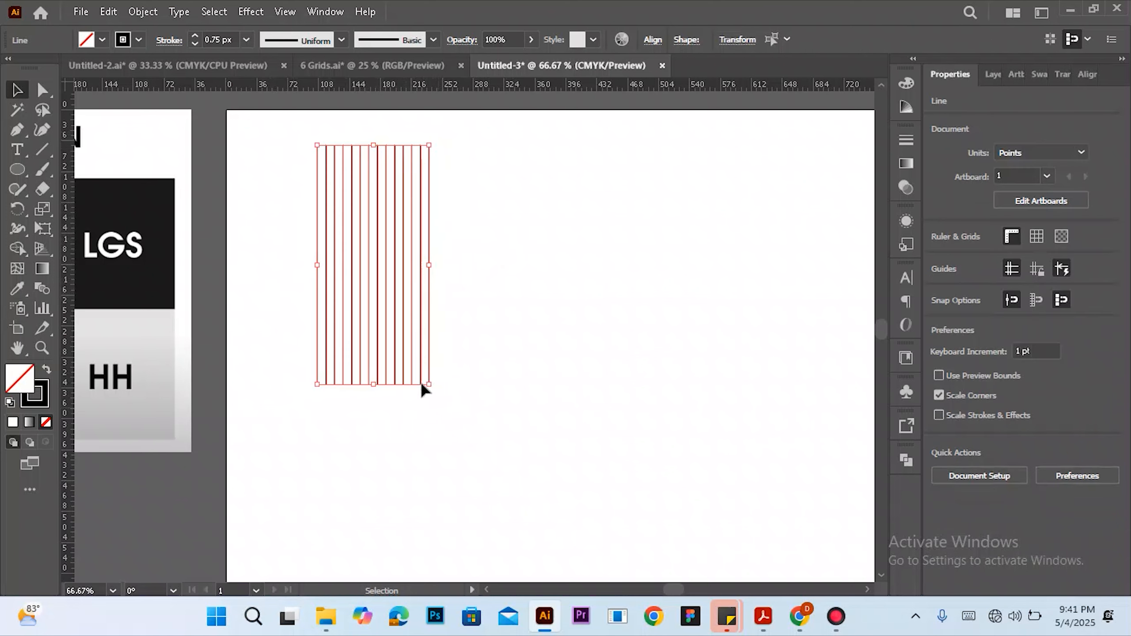
{"action": "right_click", "coordinate": [395, 253]}
{"action": "left_click", "coordinate": [436, 352]}
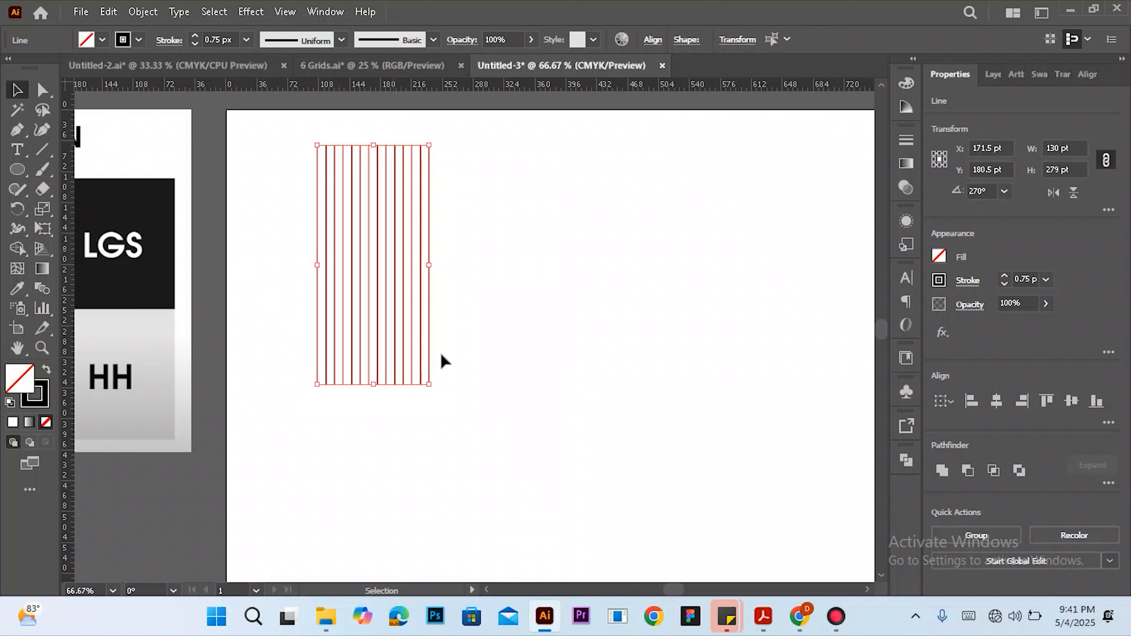
{"action": "left_click", "coordinate": [516, 271]}
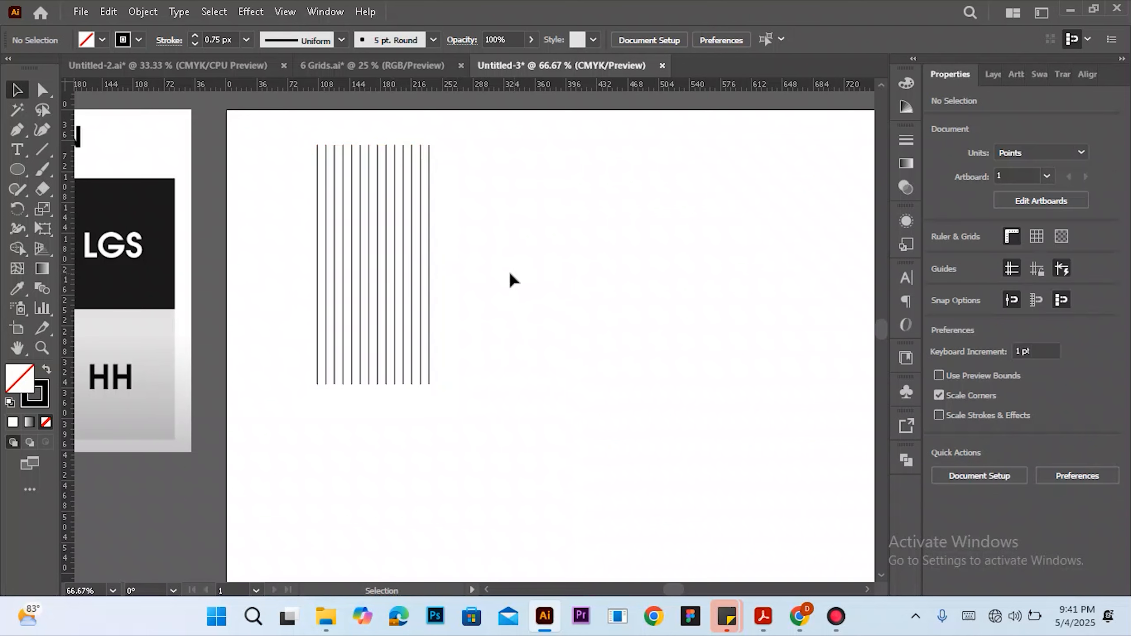
{"action": "left_click_drag", "start_coordinate": [295, 127], "coordinate": [486, 369]}
{"action": "left_click", "coordinate": [487, 365]}
Duplicate the vertical line group in place and rotate the copy 90° so it crosses the original horizontally
{"action": "left_click", "coordinate": [395, 303]}
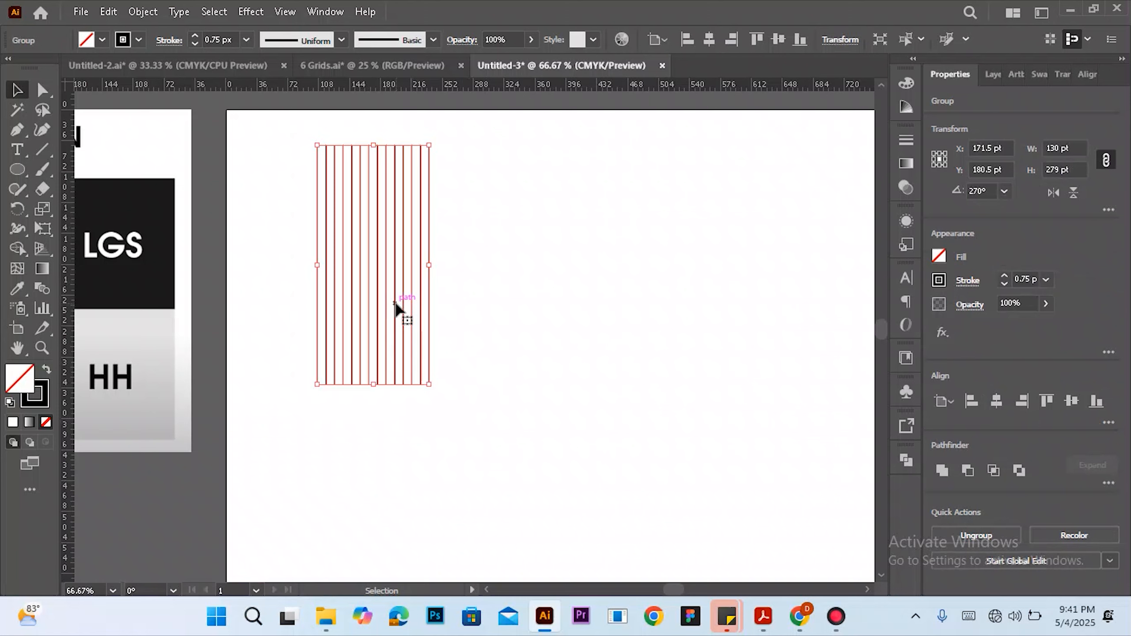
{"action": "key", "text": "a"}
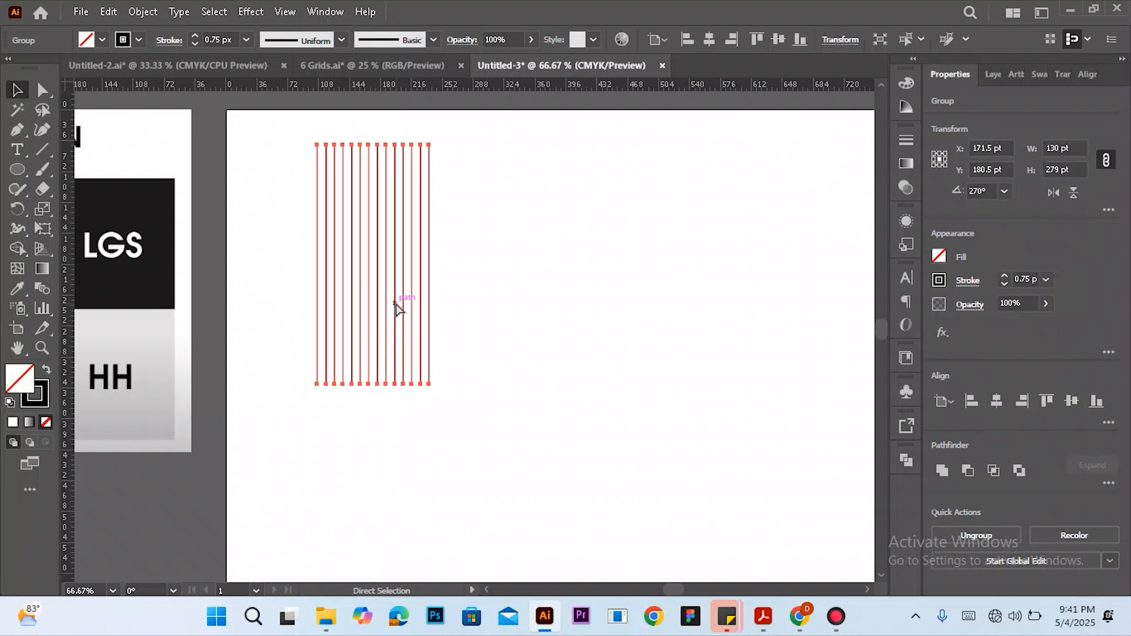
{"action": "key", "text": "v"}
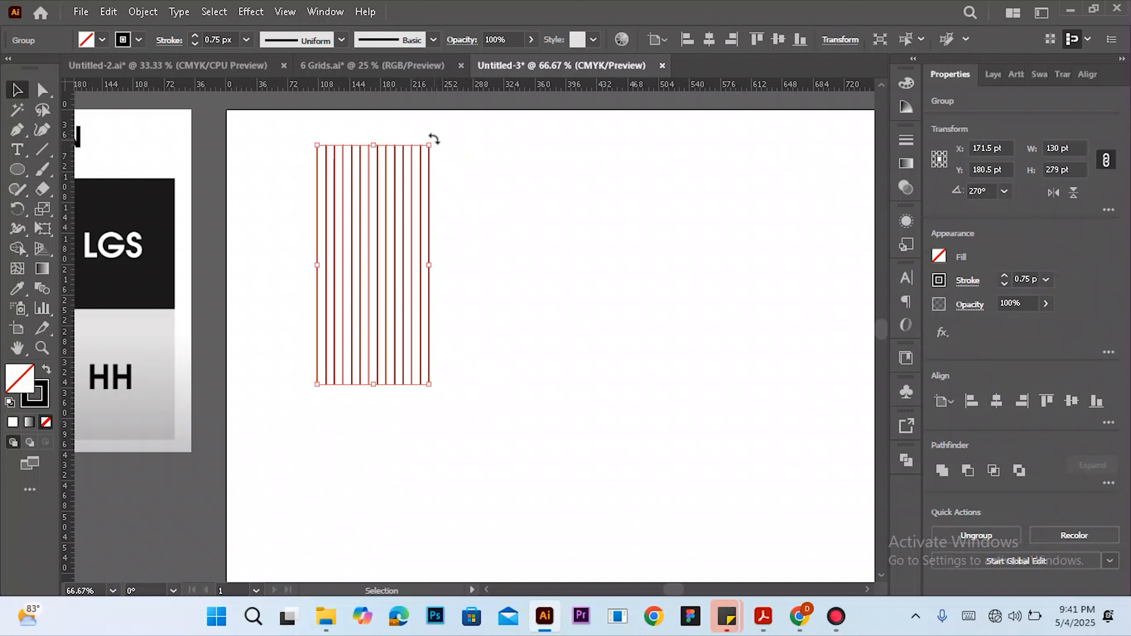
{"action": "left_click_drag", "start_coordinate": [434, 140], "coordinate": [487, 307]}
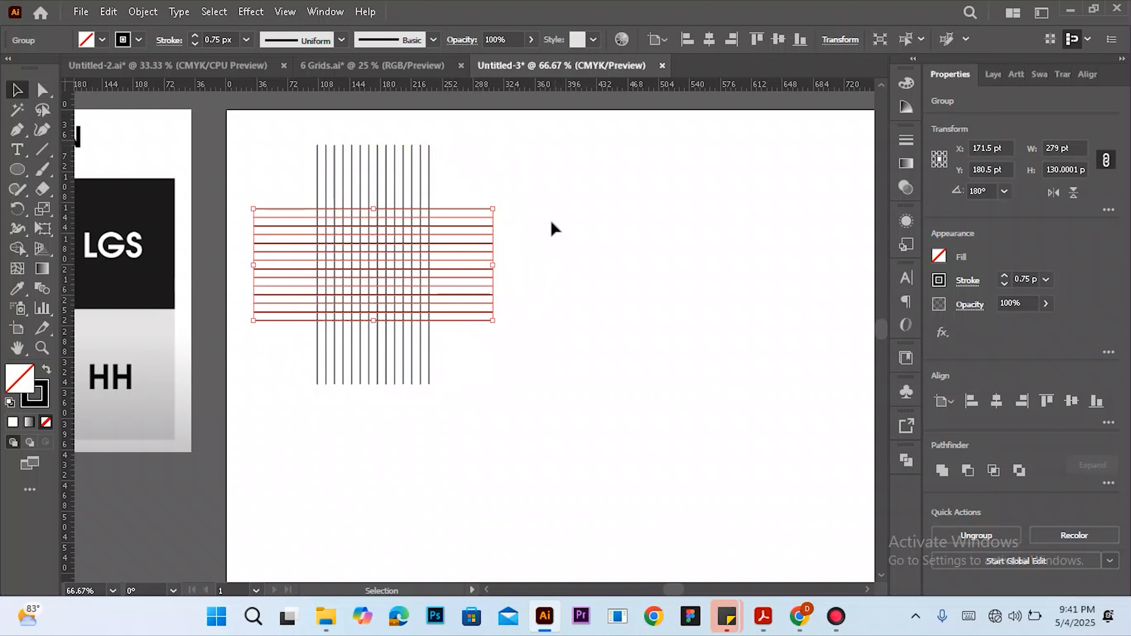
{"action": "left_click", "coordinate": [553, 205]}
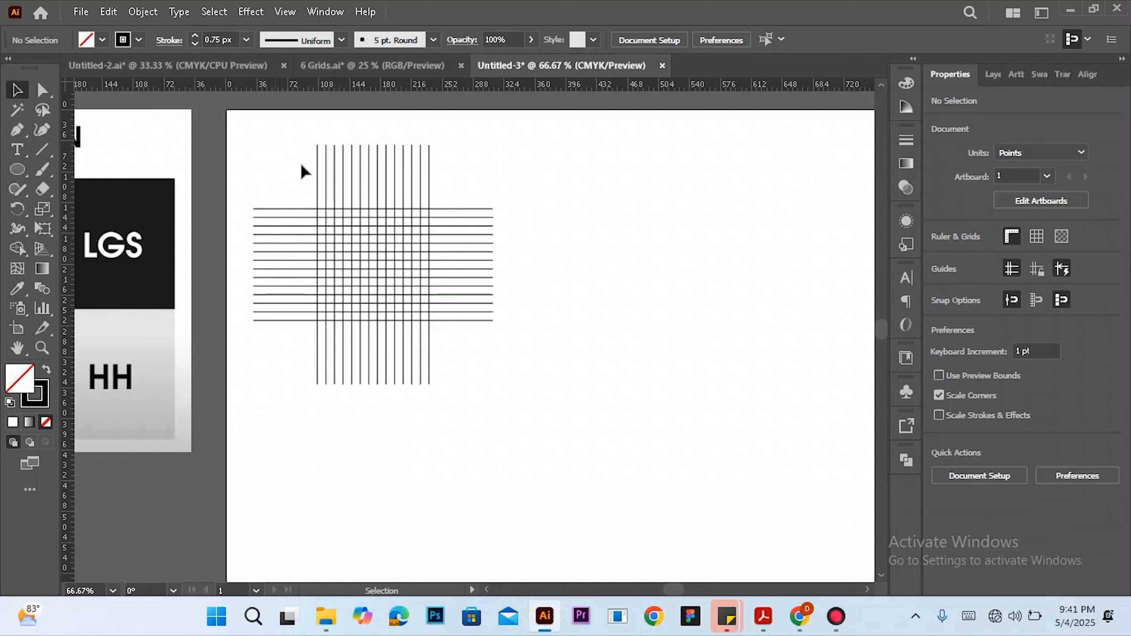
Duplicate the vertical line group in place and set the copy's rotation angle to 60°
{"action": "left_click", "coordinate": [430, 151]}
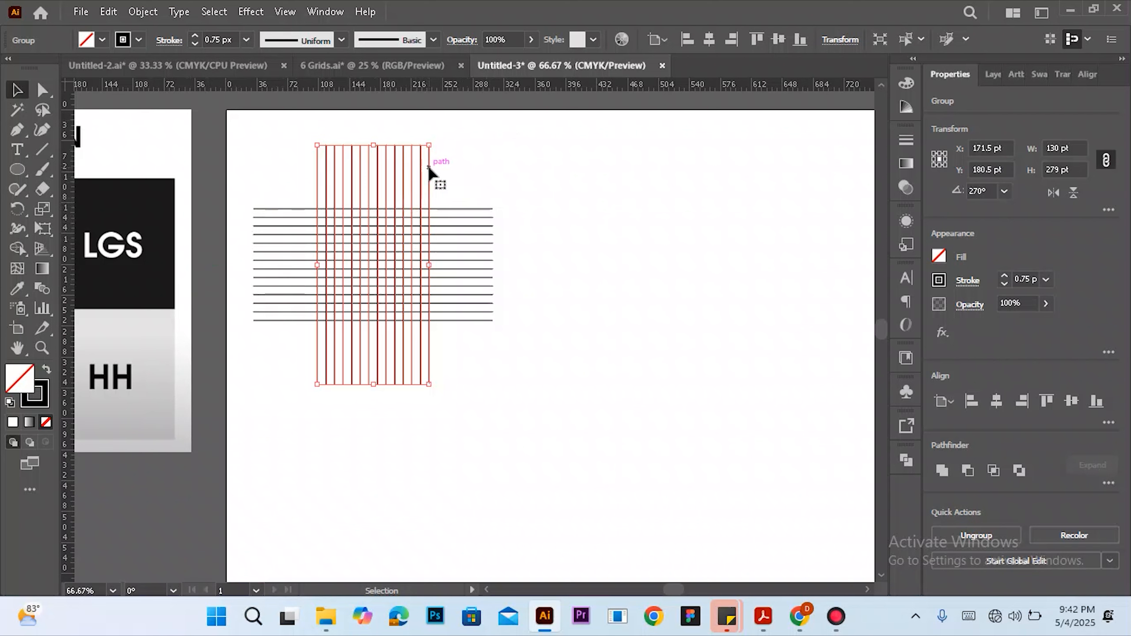
{"action": "key", "text": "a"}
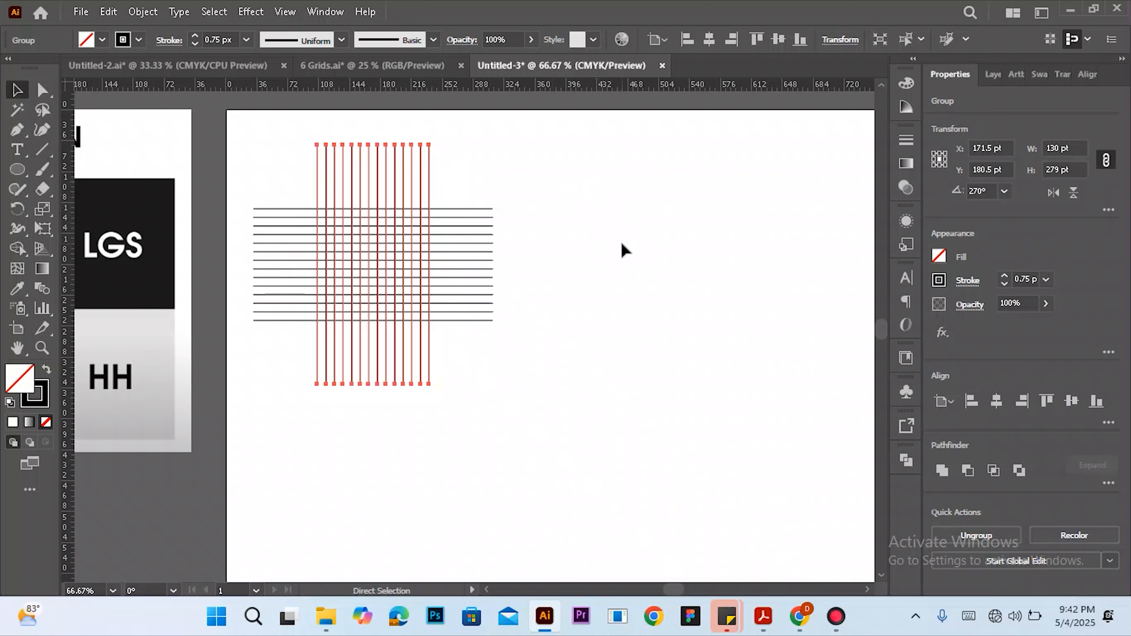
{"action": "key", "text": "v"}
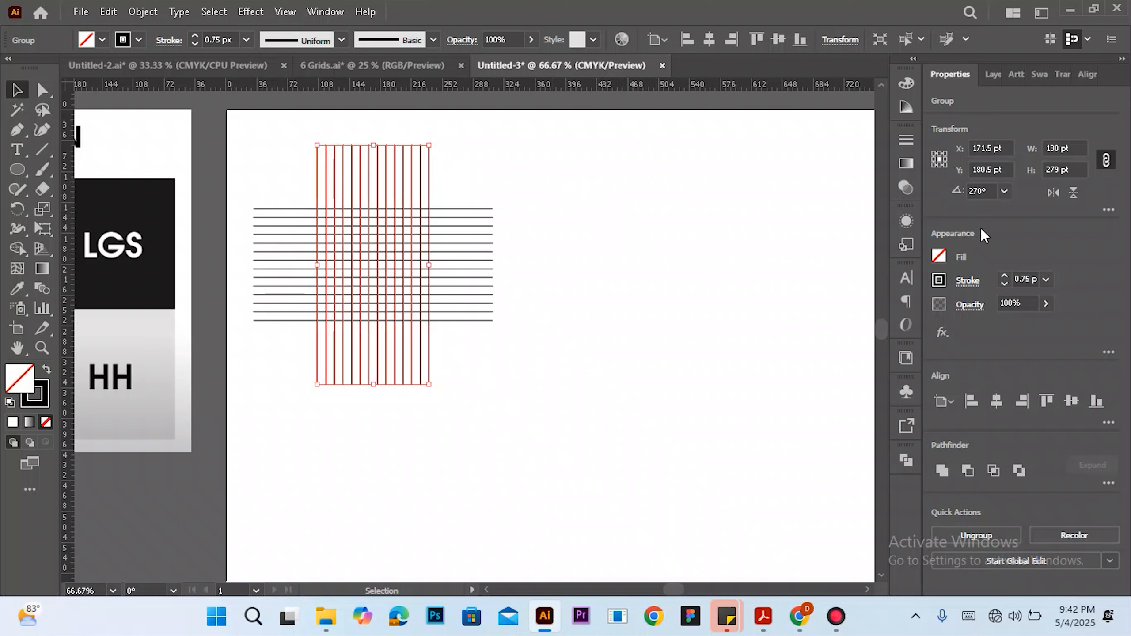
{"action": "left_click", "coordinate": [979, 190]}
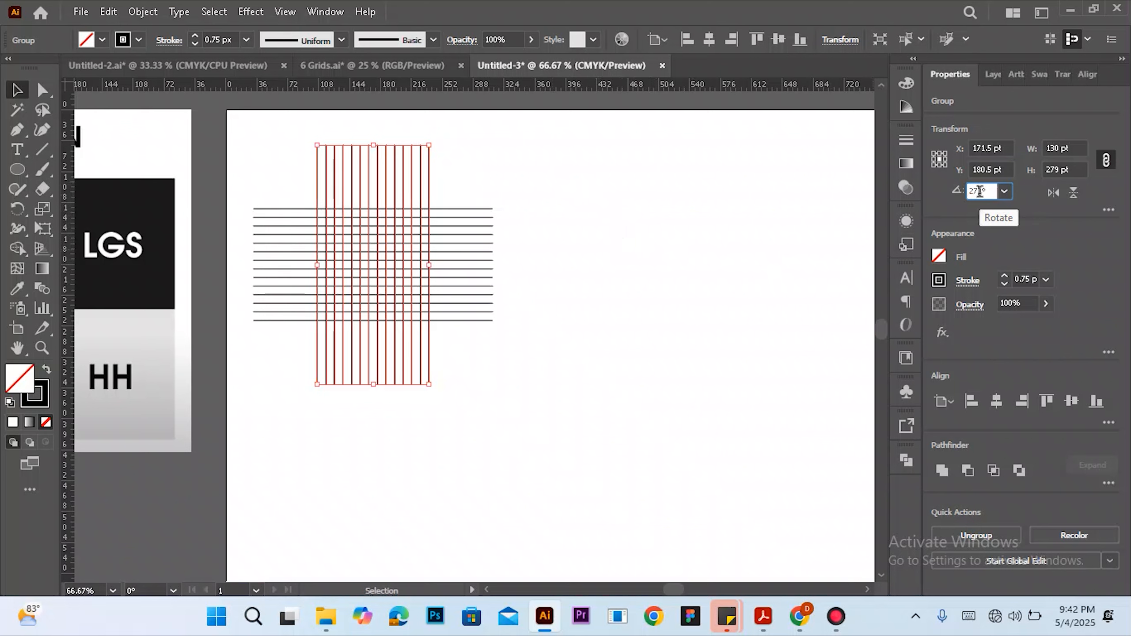
{"action": "double_click", "coordinate": [979, 191]}
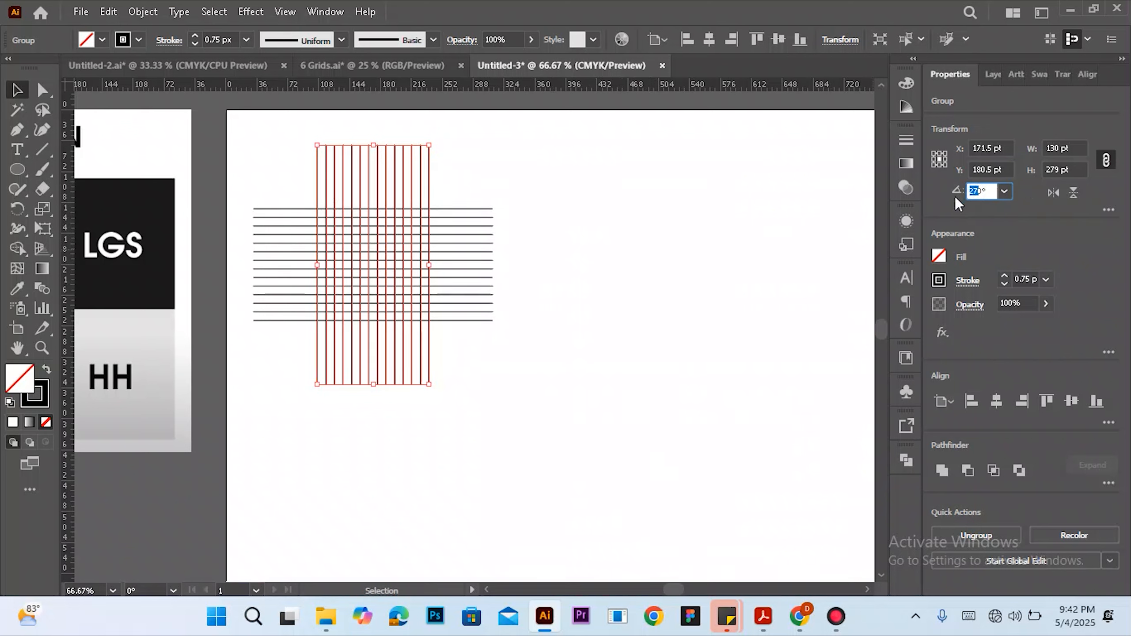
{"action": "type", "text": "60"}
{"action": "key", "text": "Return"}
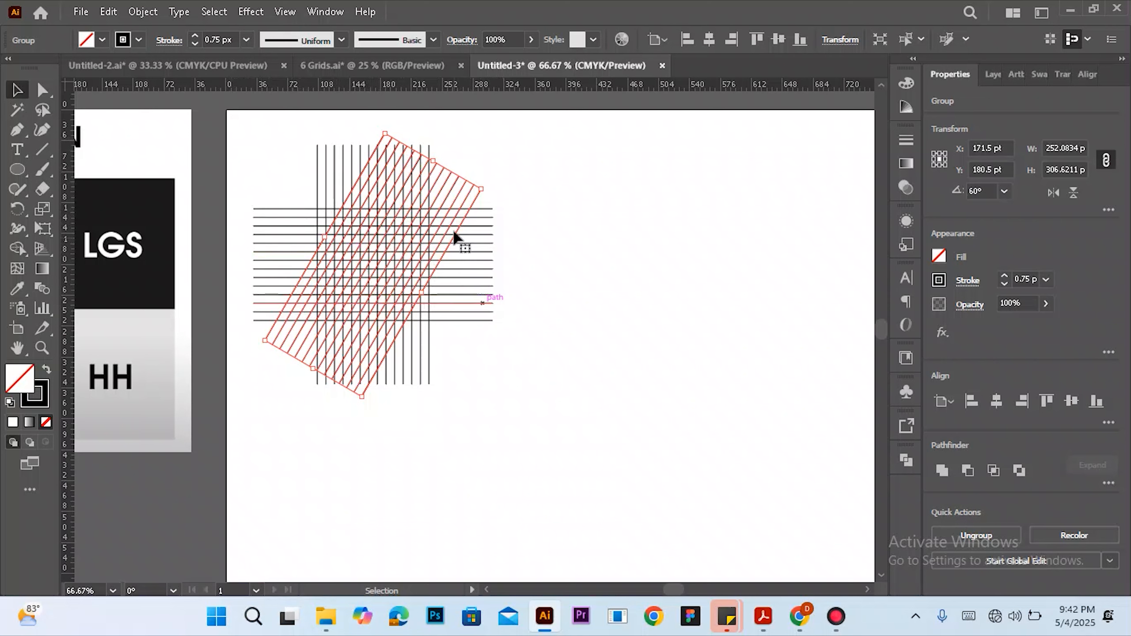
Reflect the 60° line group across the vertical axis as a copy, keeping the original
{"action": "right_click", "coordinate": [464, 203]}
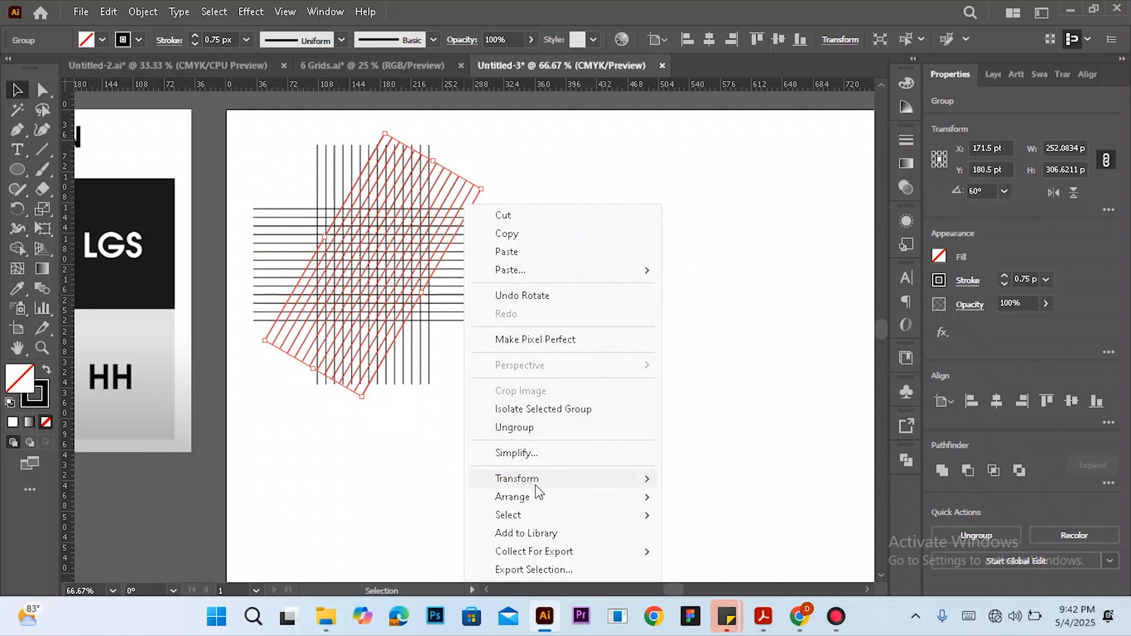
{"action": "mouse_move", "coordinate": [539, 481]}
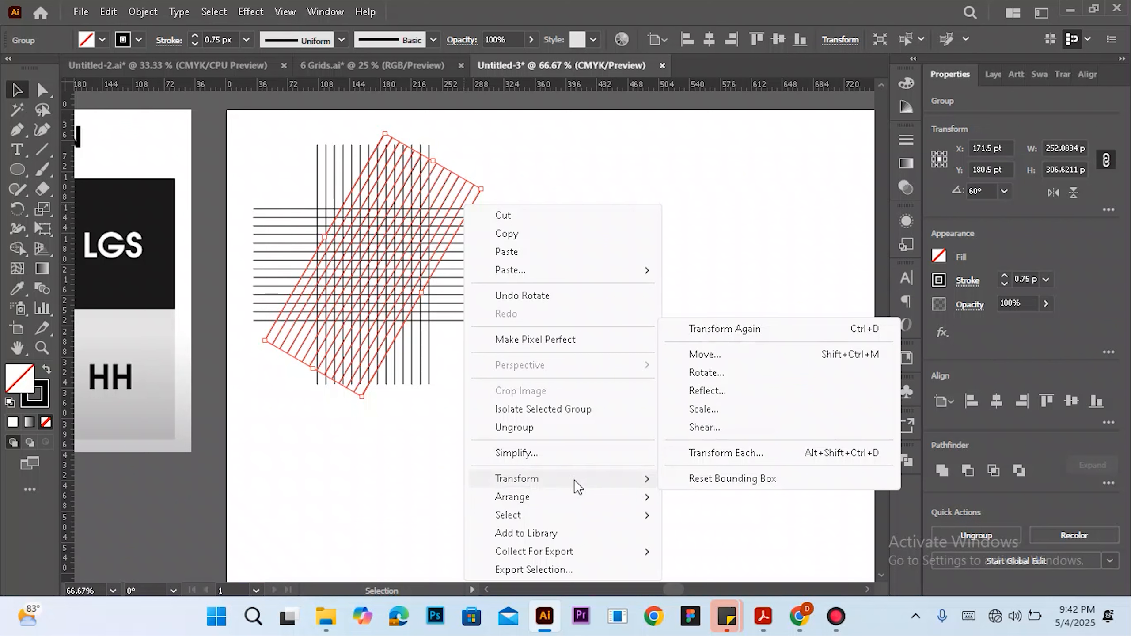
{"action": "left_click", "coordinate": [696, 392]}
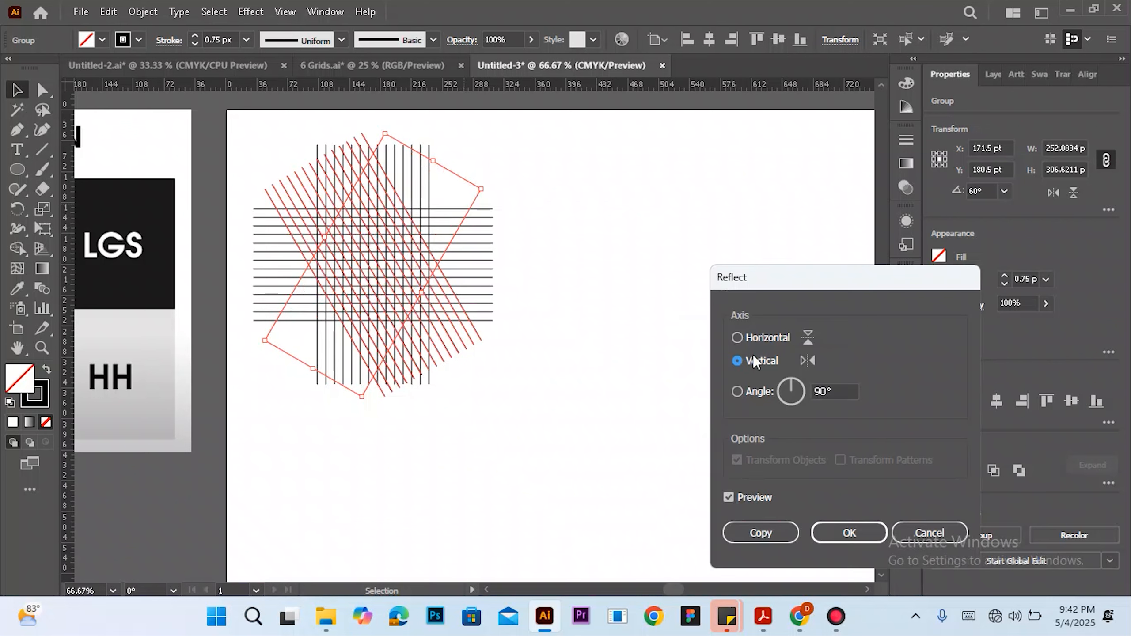
{"action": "left_click", "coordinate": [756, 535]}
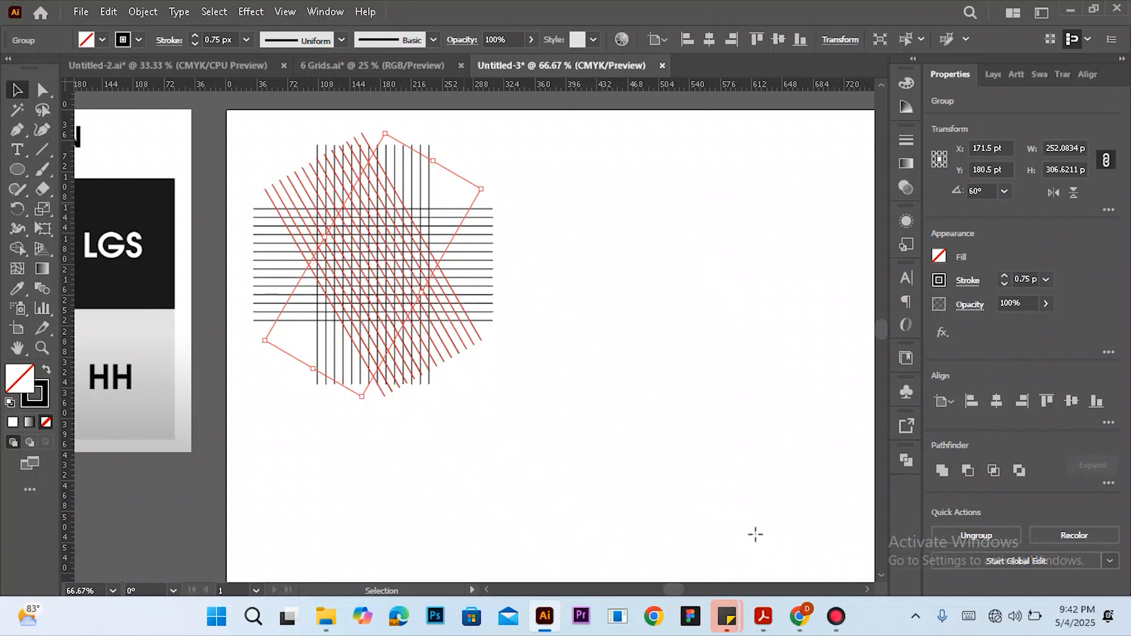
{"action": "left_click", "coordinate": [646, 364]}
Scale the whole line grid down proportionally to about 214 × 235 pt and shift it slightly toward the artboard's left edge
{"action": "scroll", "coordinate": [383, 347], "scroll_direction": "up", "scroll_amount": 3}
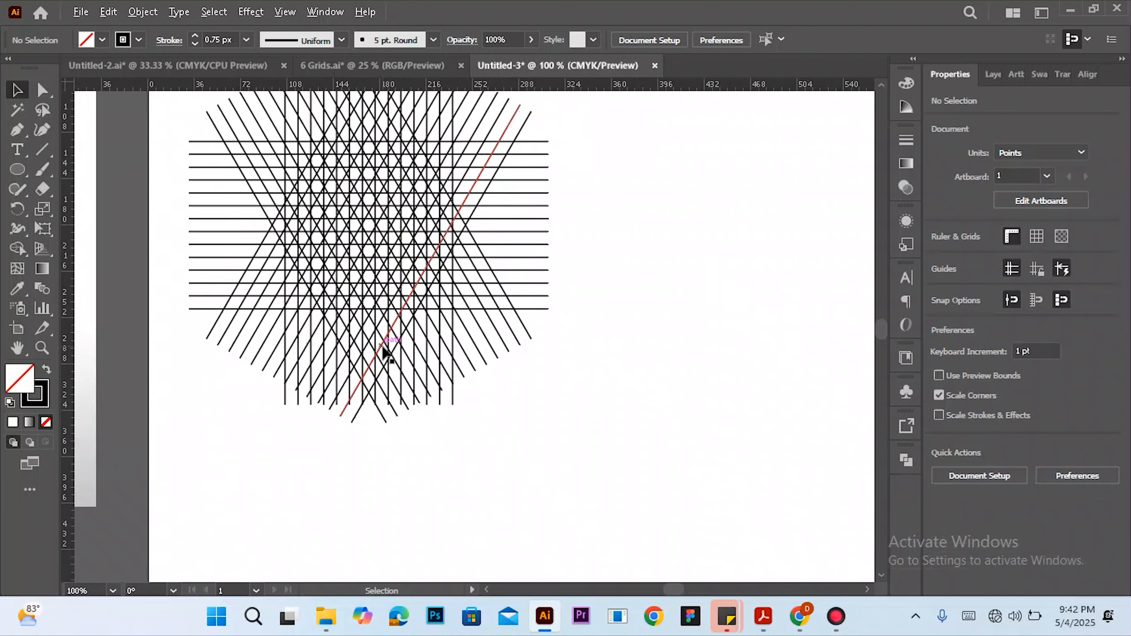
{"action": "scroll", "coordinate": [286, 220], "scroll_direction": "down", "scroll_amount": 2}
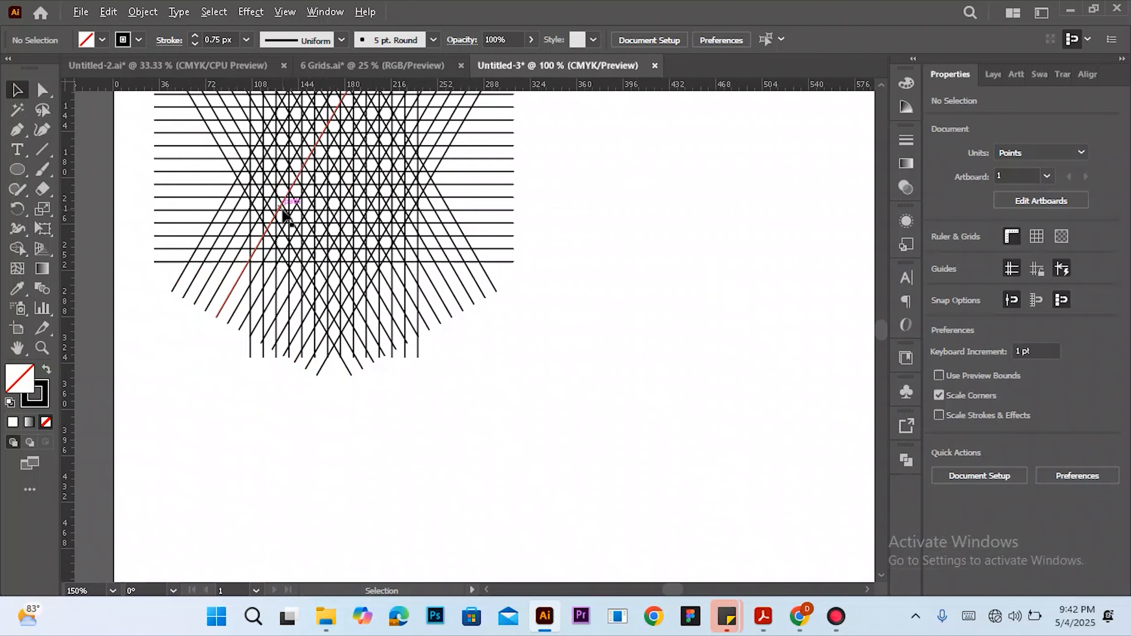
{"action": "scroll", "coordinate": [286, 220], "scroll_direction": "down", "scroll_amount": 1}
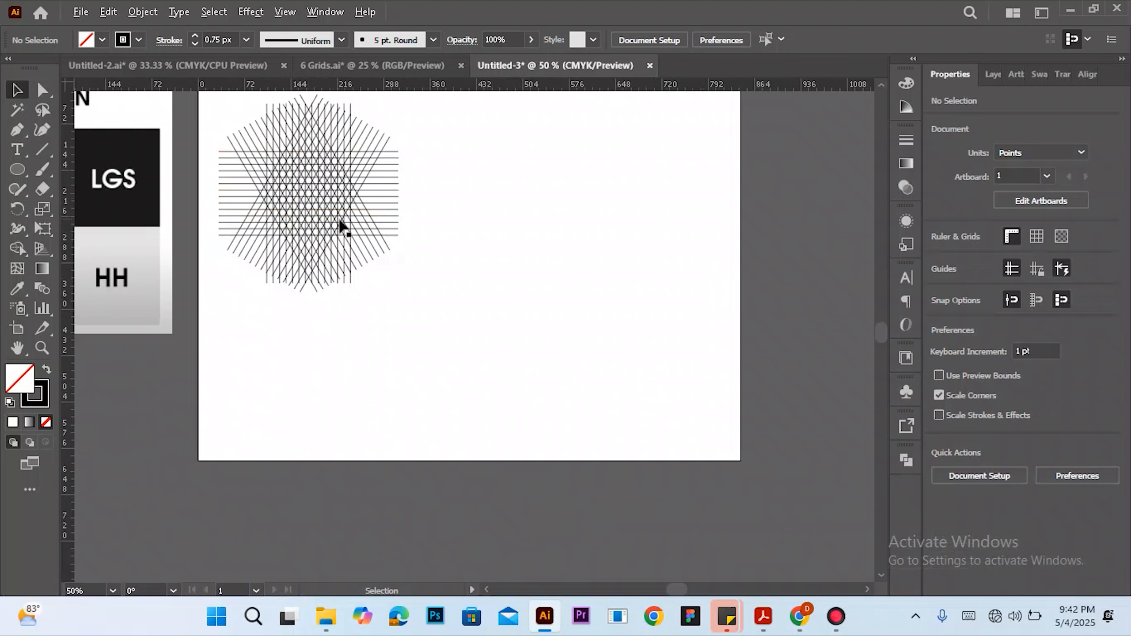
{"action": "scroll", "coordinate": [284, 220], "scroll_direction": "down", "scroll_amount": 1}
{"action": "left_click_drag", "start_coordinate": [252, 138], "coordinate": [409, 302]}
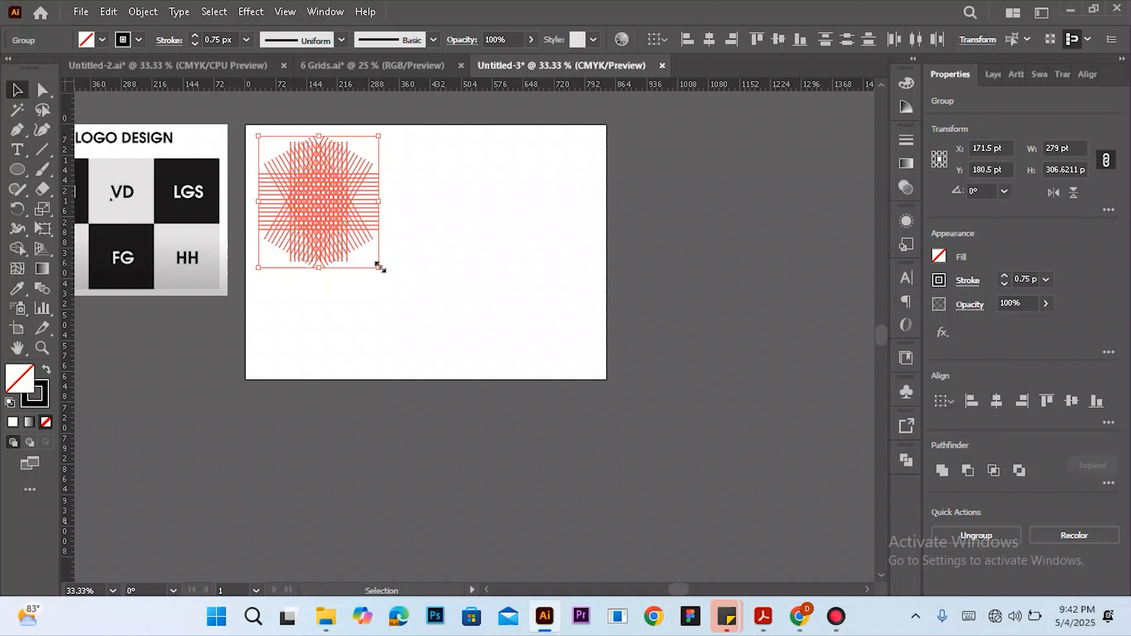
{"action": "mouse_move", "coordinate": [380, 268]}
{"action": "left_mouse_down"}
{"action": "mouse_move", "coordinate": [356, 251]}
{"action": "mouse_move", "coordinate": [366, 253]}
{"action": "left_mouse_up"}
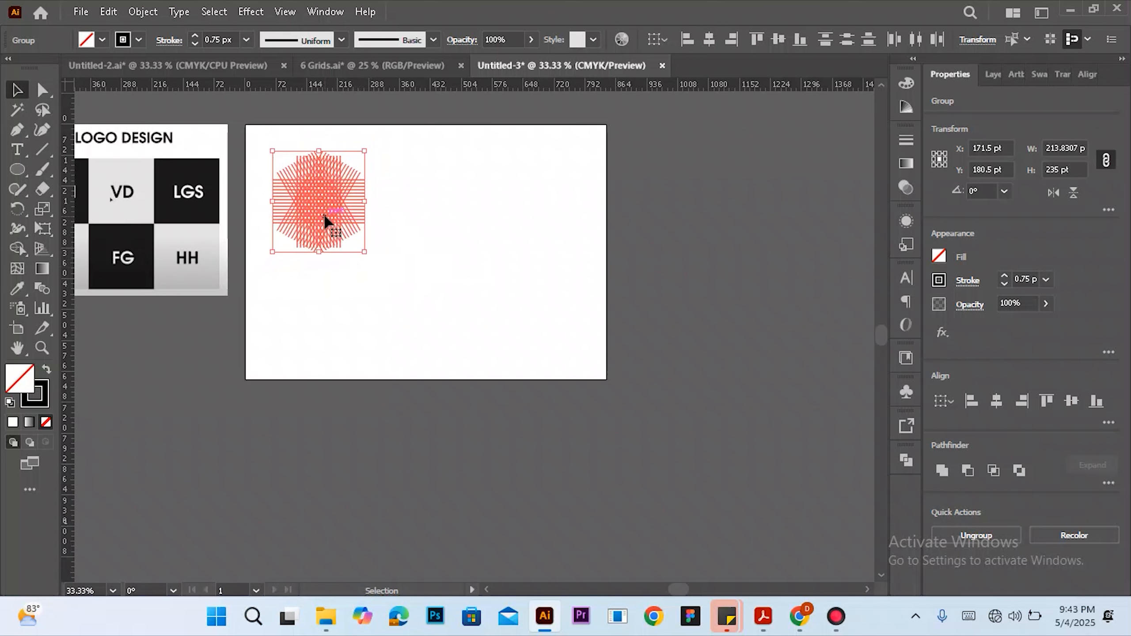
{"action": "left_click_drag", "start_coordinate": [327, 210], "coordinate": [319, 210]}
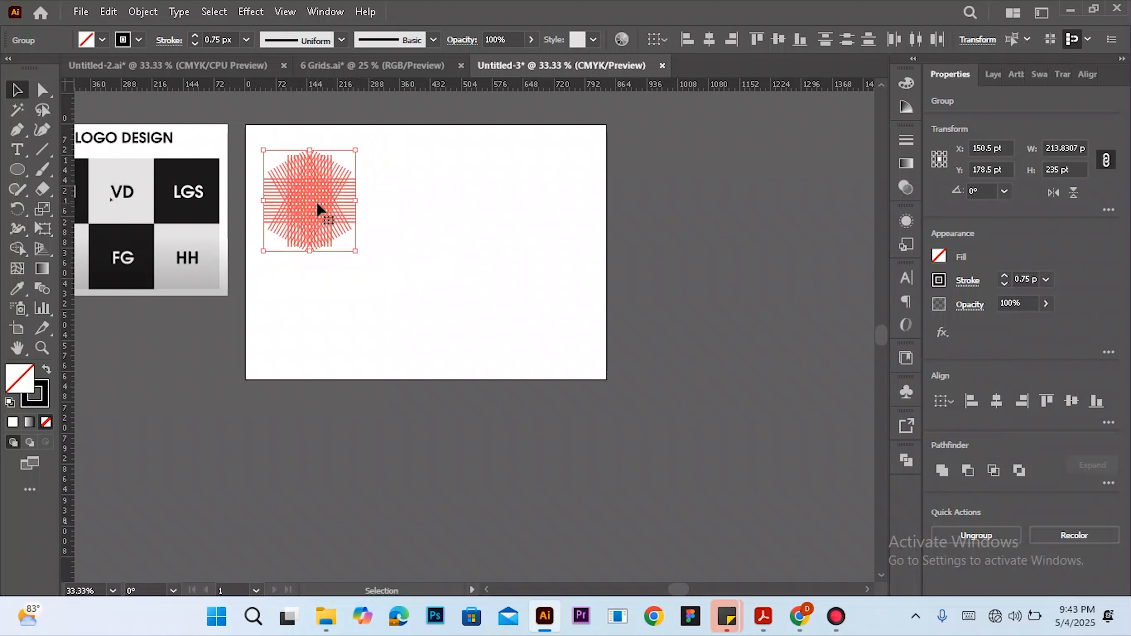
Duplicate the grid directly below itself and copy the pair twice across the artboard, forming three columns by two rows
{"action": "left_click_drag", "start_coordinate": [318, 212], "coordinate": [324, 324]}
{"action": "left_click", "coordinate": [441, 227]}
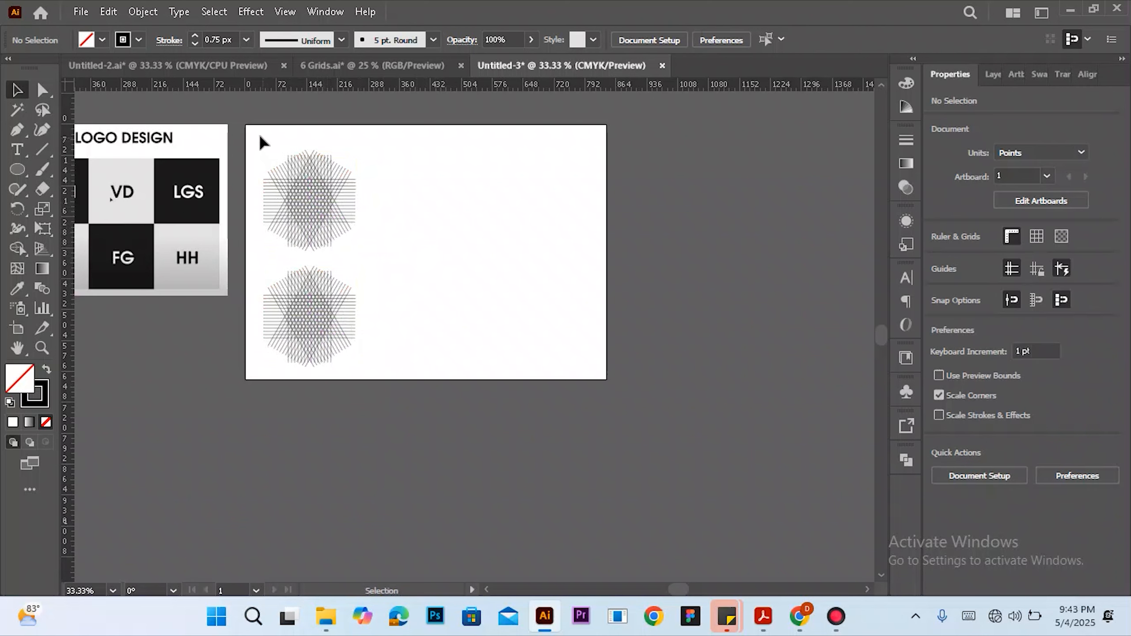
{"action": "left_click_drag", "start_coordinate": [261, 137], "coordinate": [376, 380]}
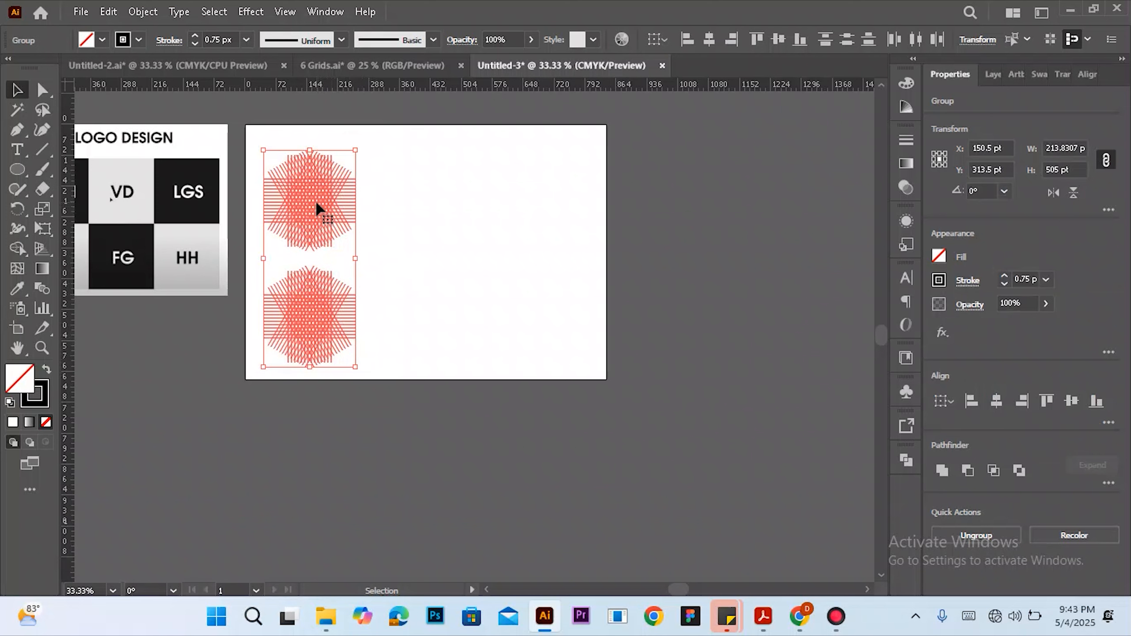
{"action": "left_click_drag", "start_coordinate": [318, 208], "coordinate": [433, 210]}
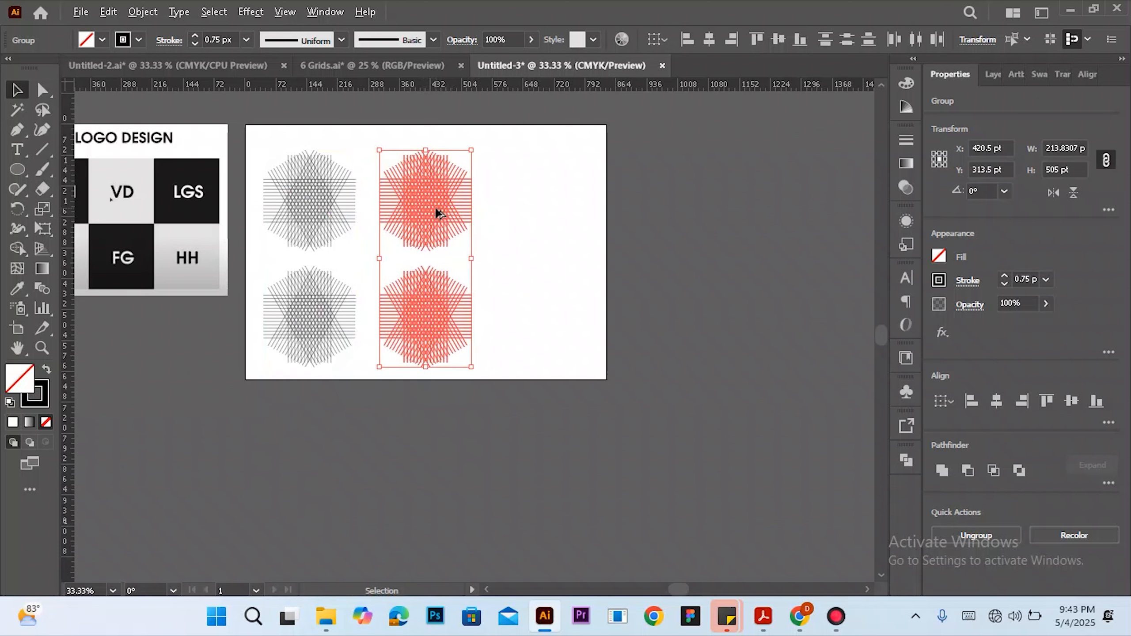
{"action": "left_click_drag", "start_coordinate": [435, 214], "coordinate": [543, 217]}
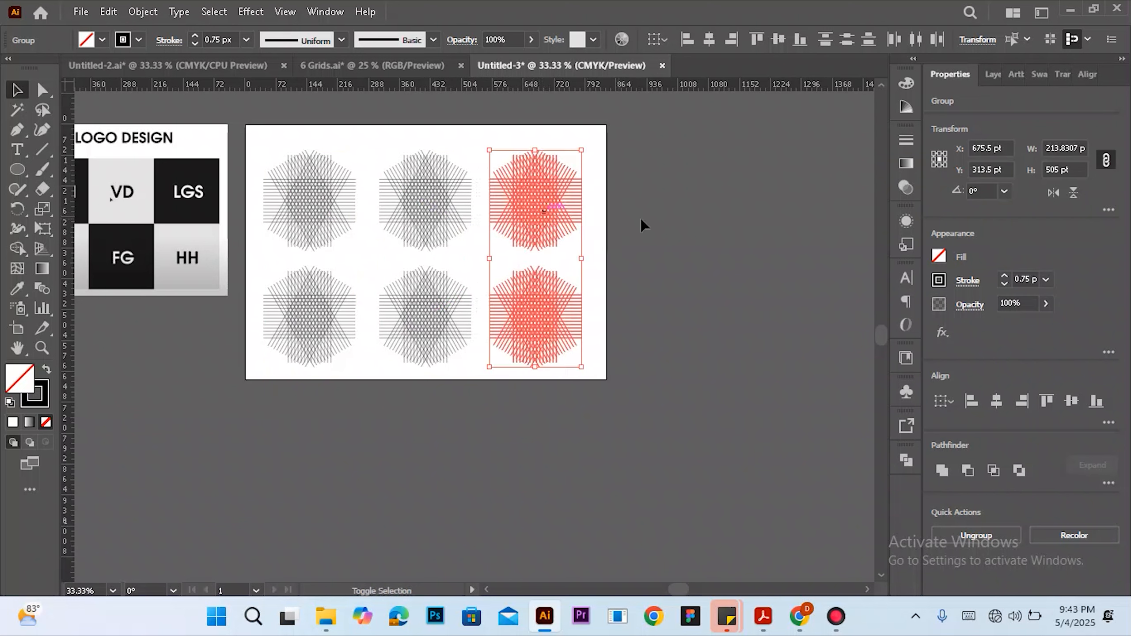
{"action": "left_click", "coordinate": [664, 225]}
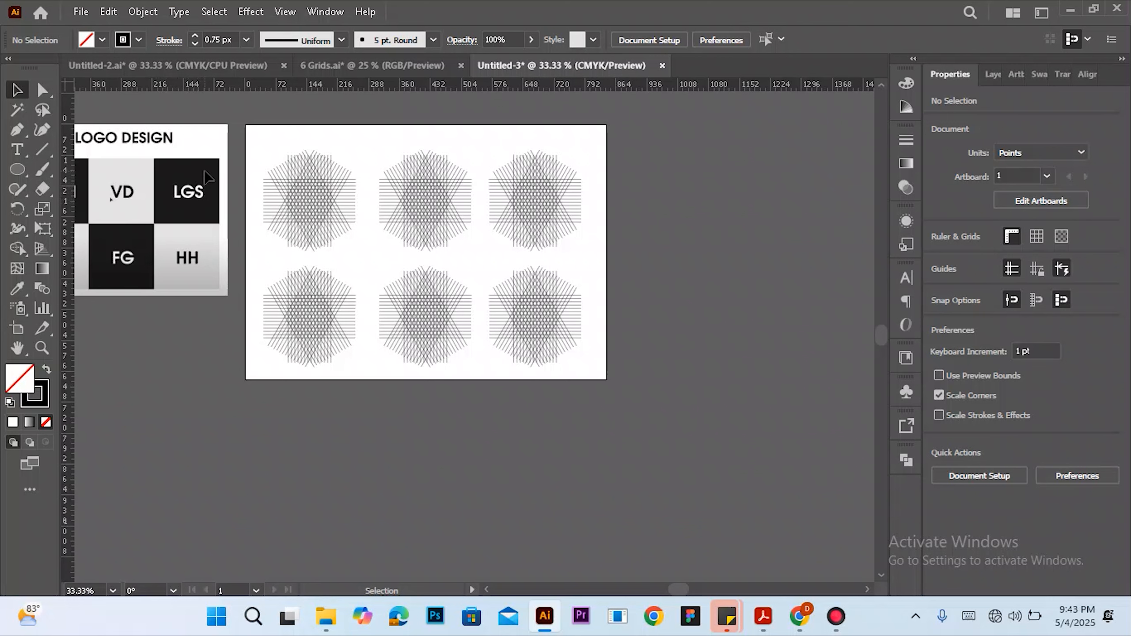
{"action": "left_click_drag", "start_coordinate": [683, 590], "coordinate": [676, 595]}
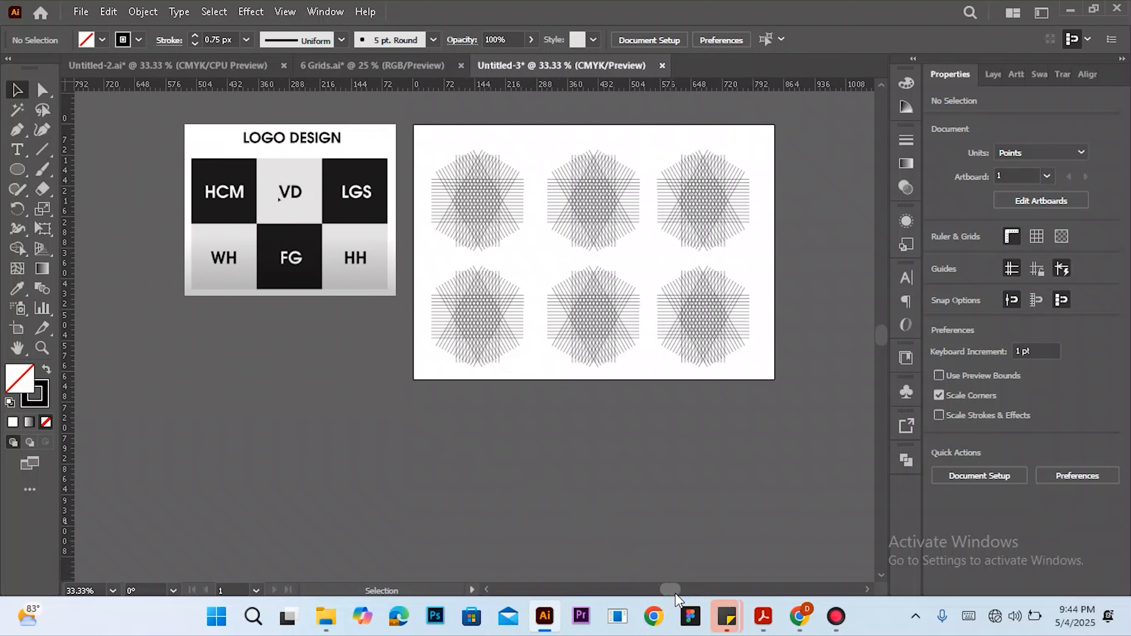
Delete both slanted line groups from the first grid in the upper row, keeping its horizontal and vertical lines
{"action": "left_click_drag", "start_coordinate": [674, 594], "coordinate": [668, 592]}
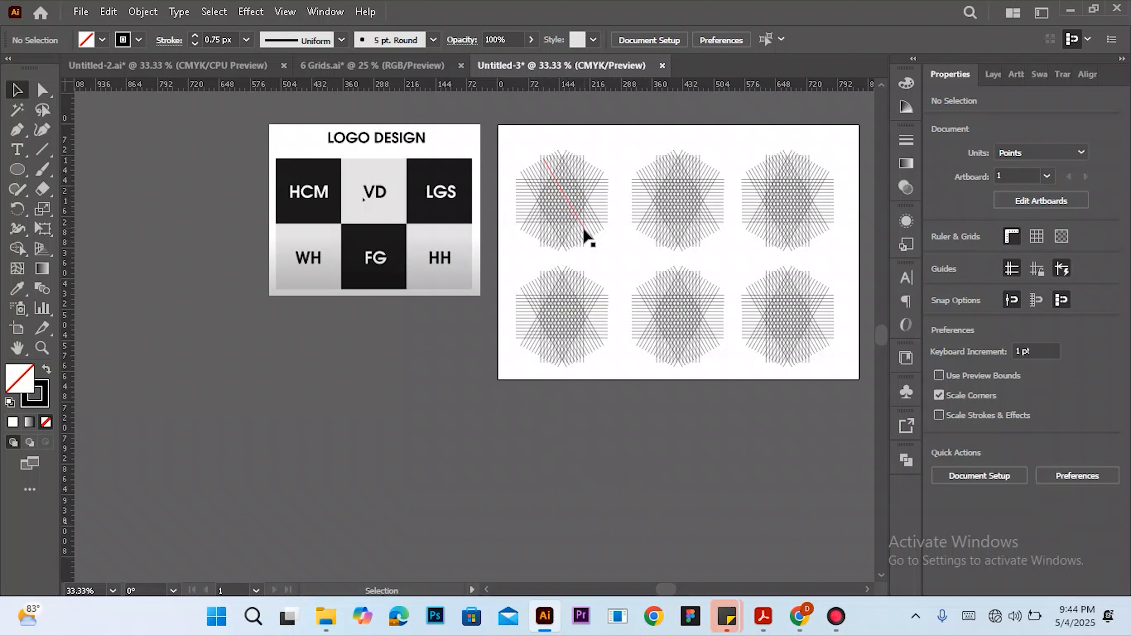
{"action": "scroll", "coordinate": [570, 254], "scroll_direction": "up", "scroll_amount": 3}
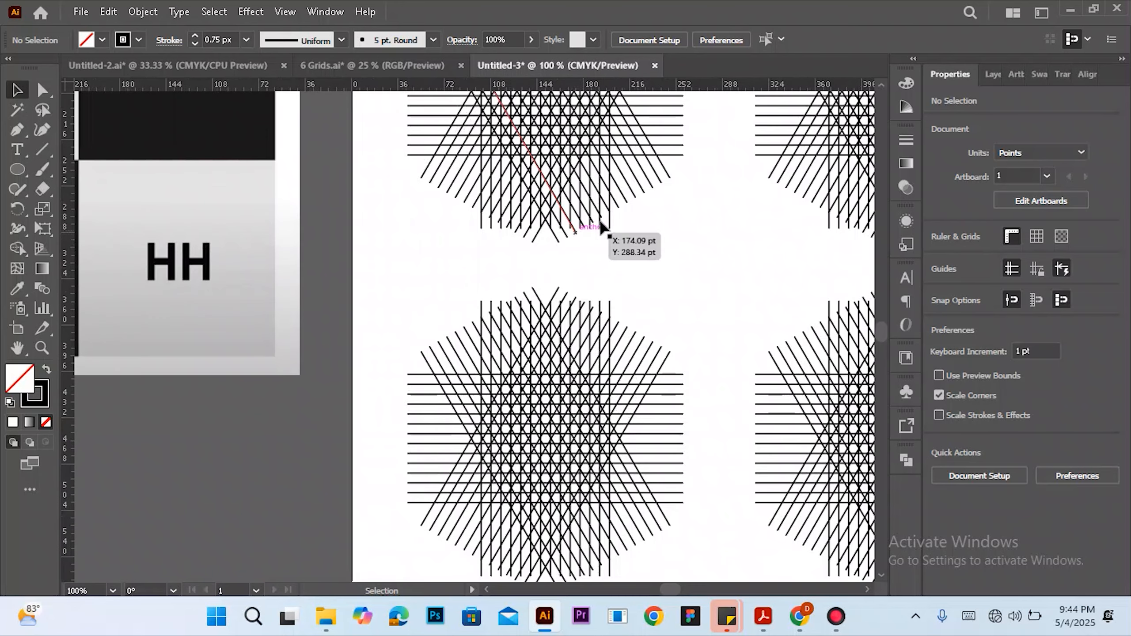
{"action": "left_click", "coordinate": [659, 181]}
{"action": "key", "text": "Delete"}
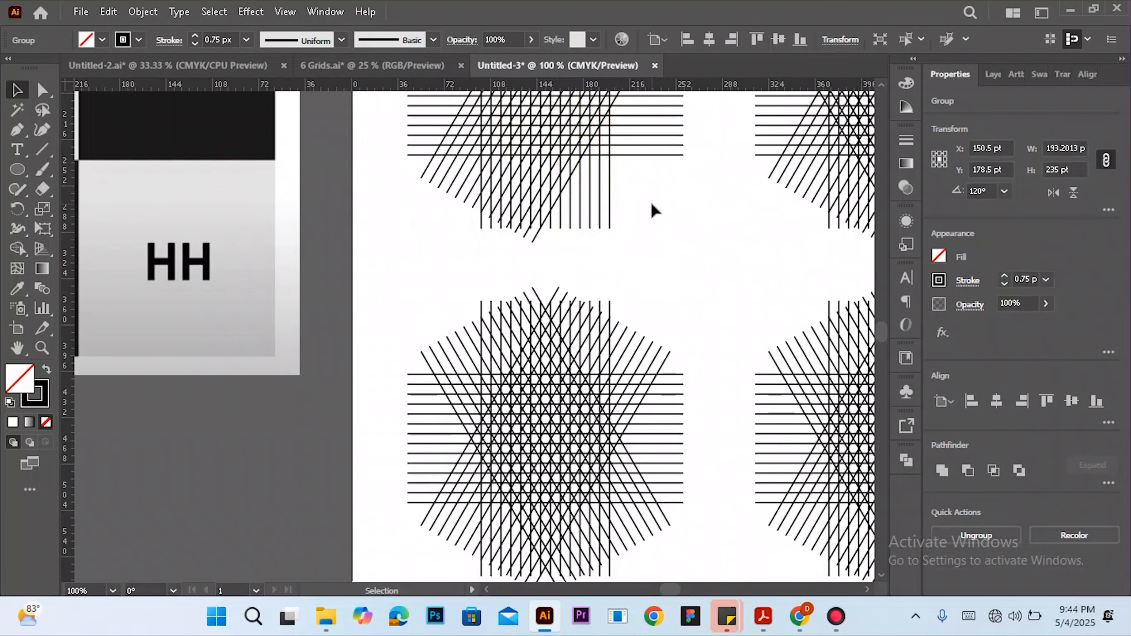
{"action": "left_click", "coordinate": [444, 183]}
{"action": "key", "text": "Delete"}
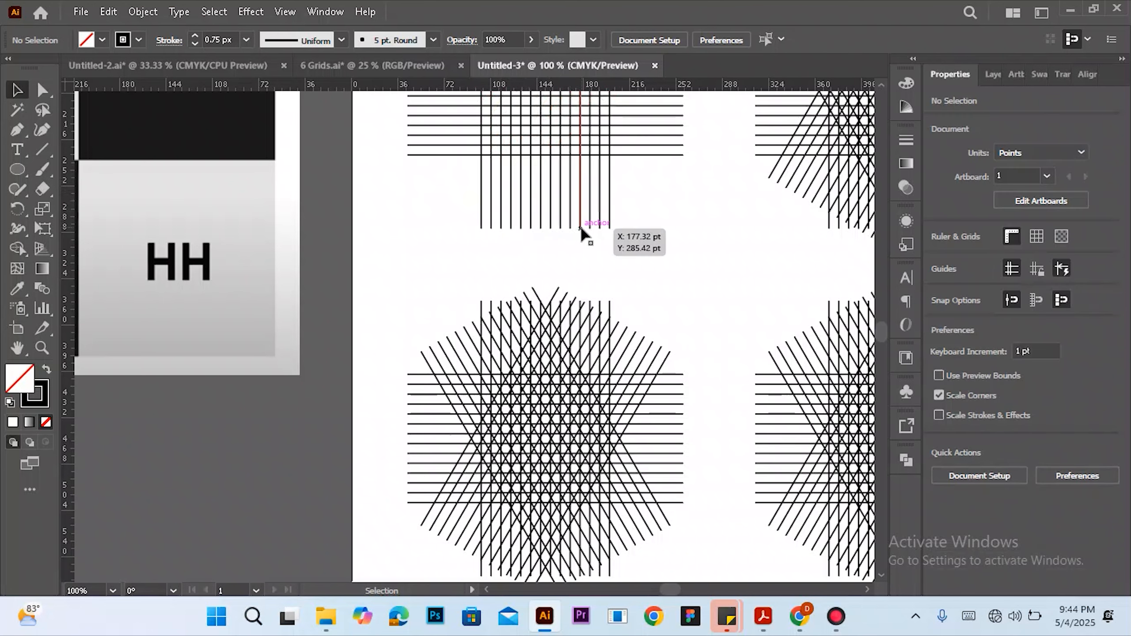
Draw a 100 pt circle with the Ellipse tool over the square area where the horizontal and vertical lines cross
{"action": "scroll", "coordinate": [588, 236], "scroll_direction": "up", "scroll_amount": 4}
{"action": "scroll", "coordinate": [591, 260], "scroll_direction": "up", "scroll_amount": 1}
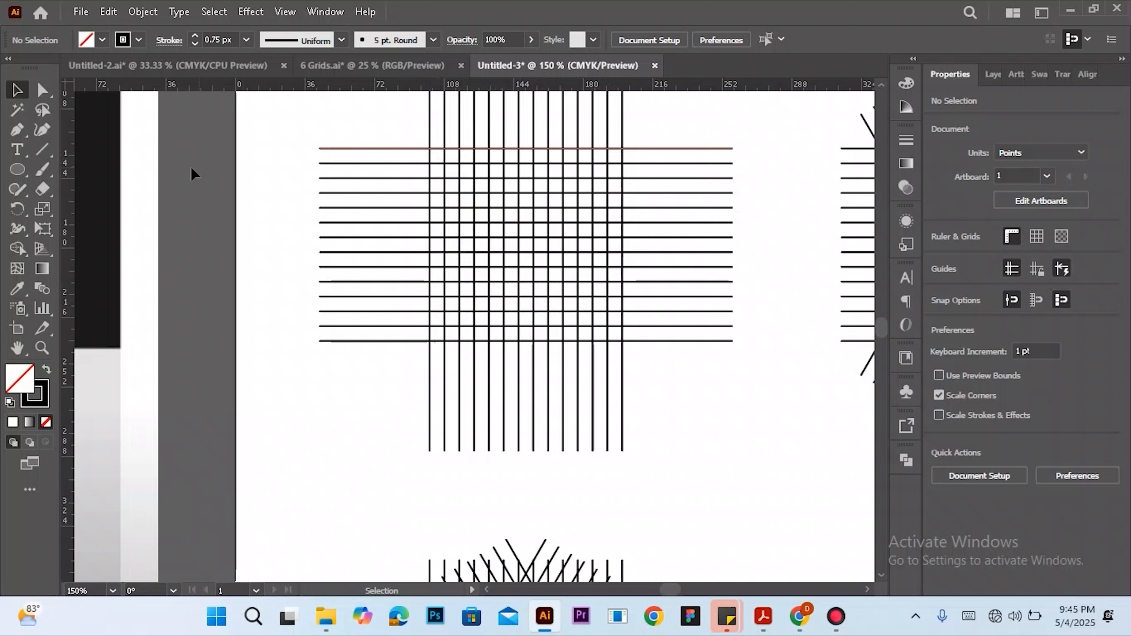
{"action": "left_click", "coordinate": [25, 173]}
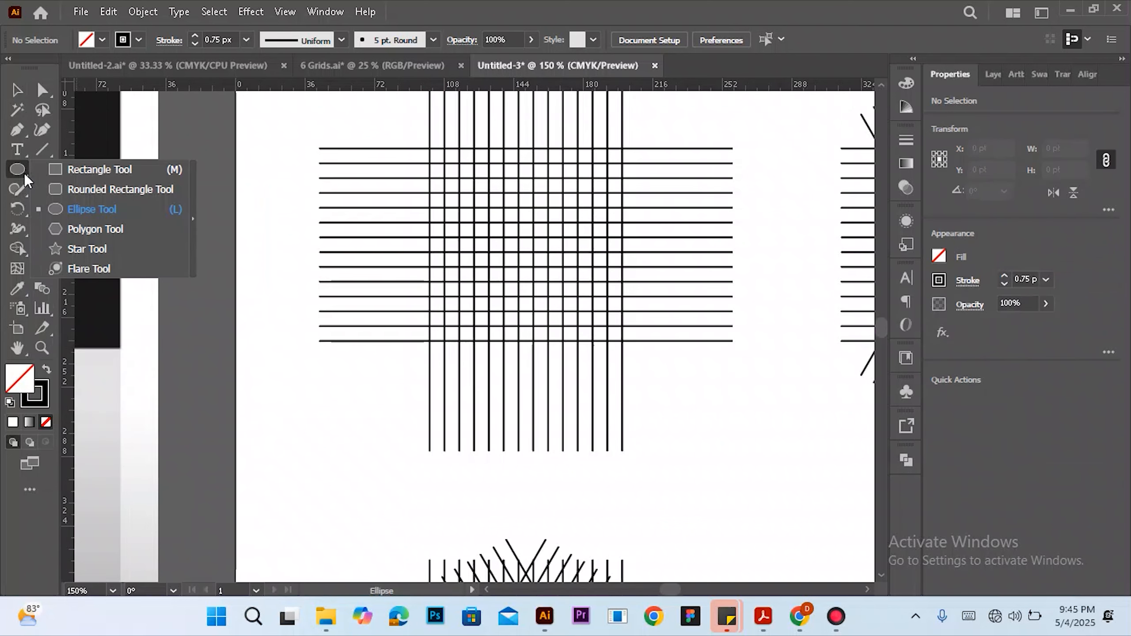
{"action": "left_click", "coordinate": [82, 209]}
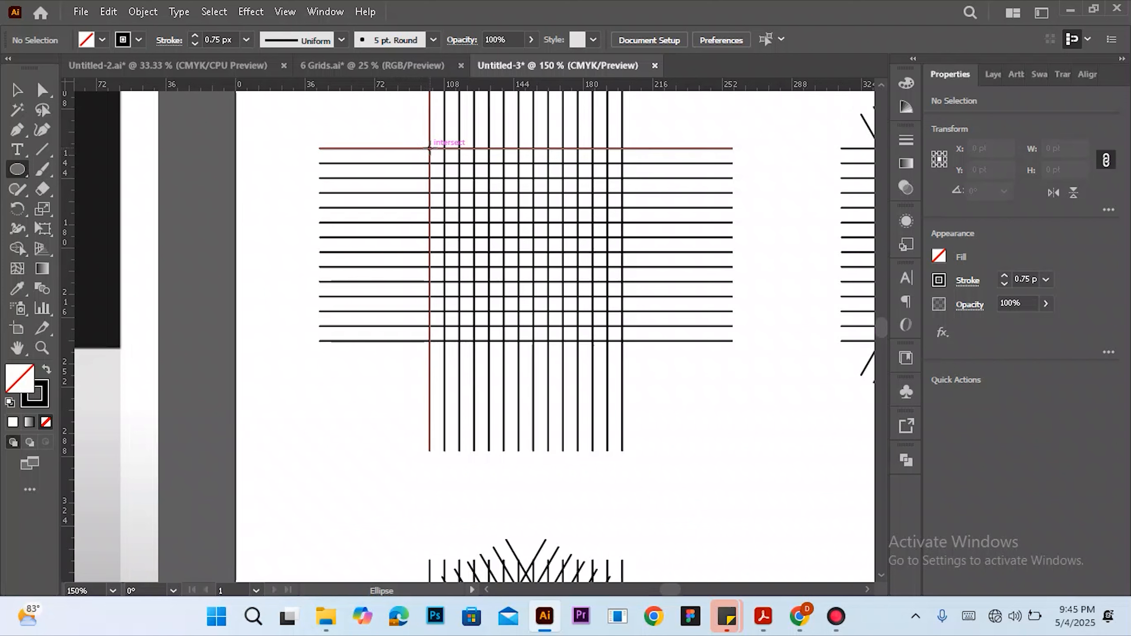
{"action": "left_click_drag", "start_coordinate": [430, 148], "coordinate": [557, 342]}
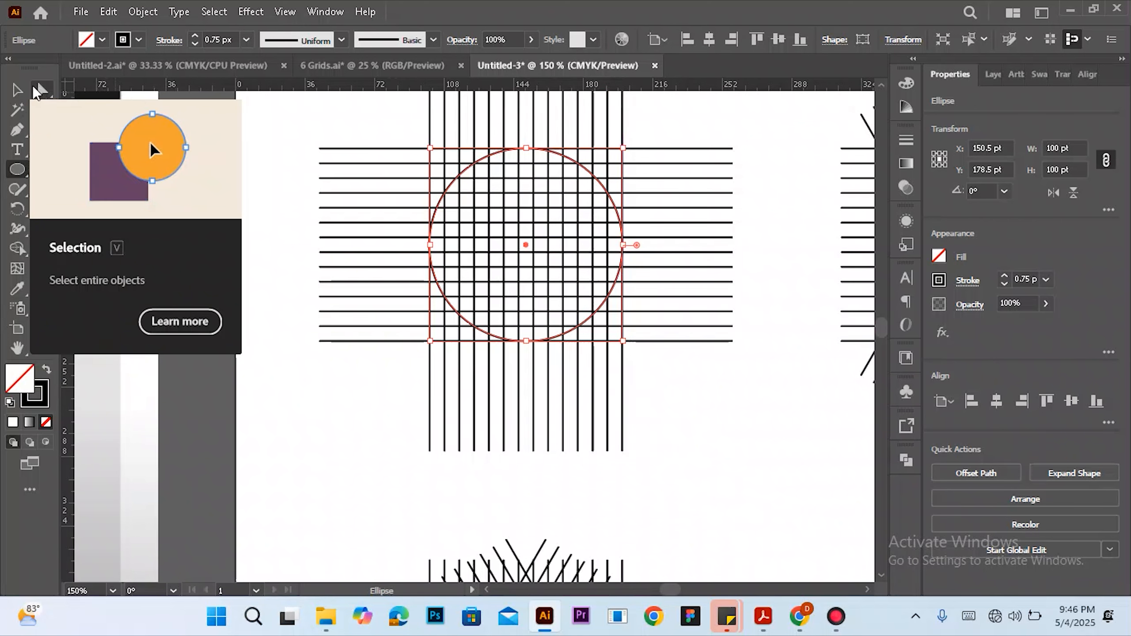
Create a concentric copy of the circle scaled down to 84 pt, one grid line inside the original
{"action": "left_click", "coordinate": [18, 91]}
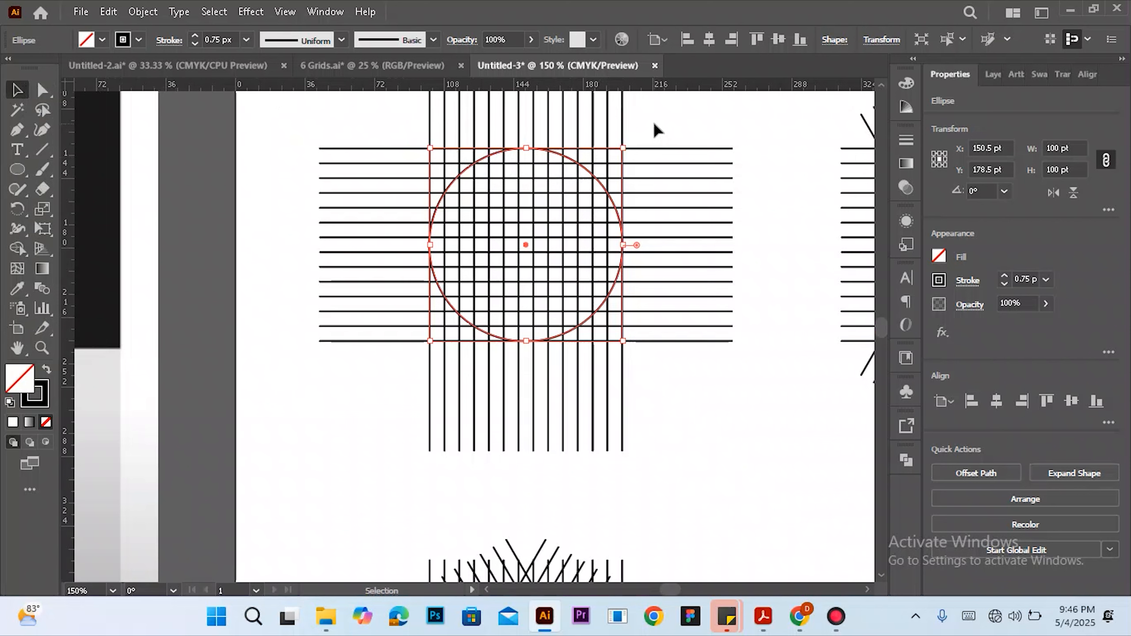
{"action": "key", "text": "a"}
{"action": "key", "text": "v"}
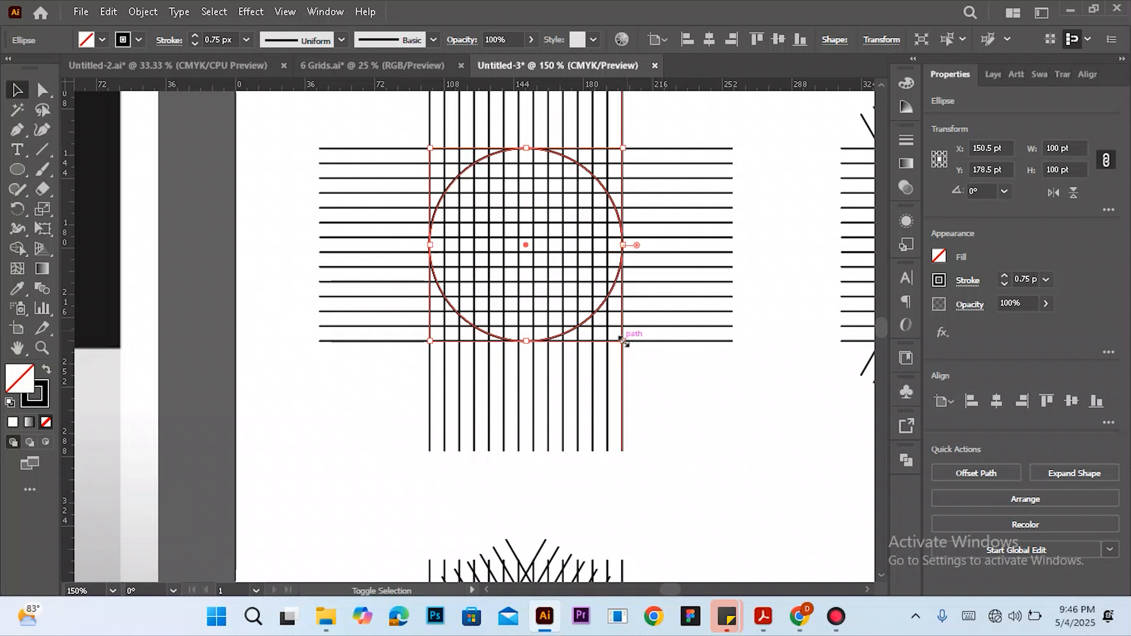
{"action": "left_click_drag", "start_coordinate": [623, 340], "coordinate": [608, 324]}
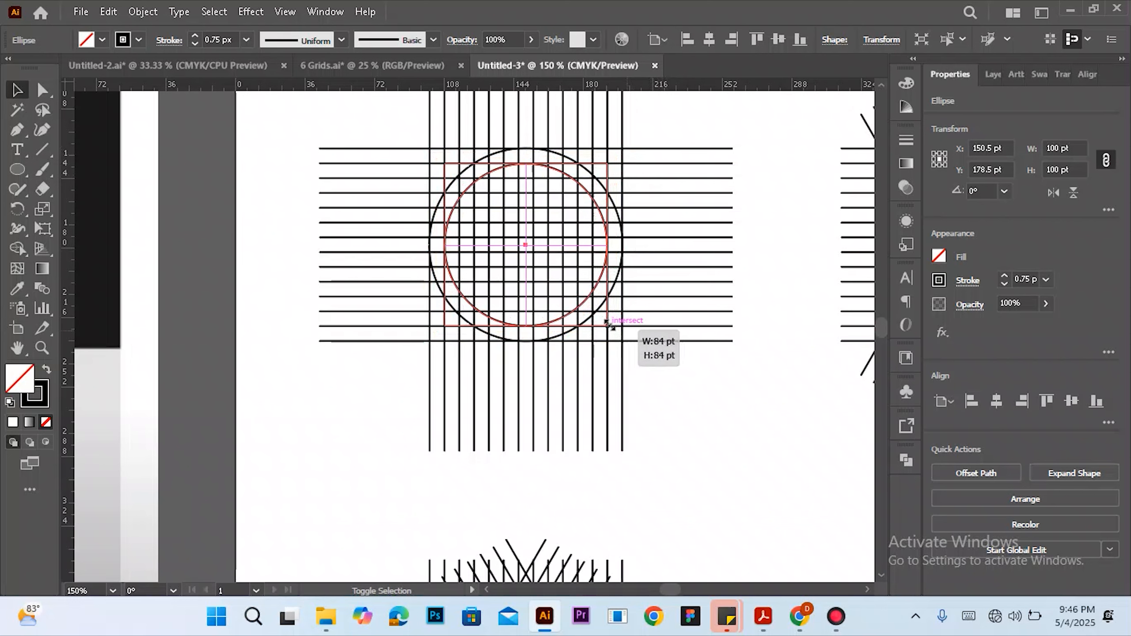
{"action": "left_click_drag", "start_coordinate": [609, 325], "coordinate": [609, 324]}
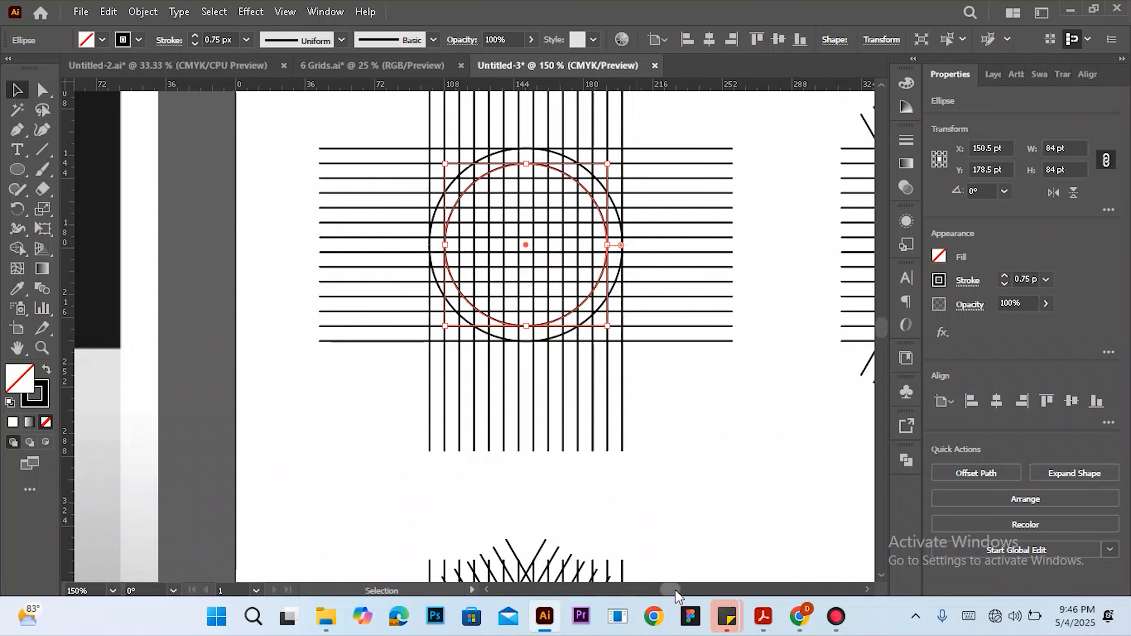
{"action": "mouse_move", "coordinate": [676, 590]}
{"action": "left_mouse_down"}
{"action": "mouse_move", "coordinate": [665, 593]}
{"action": "mouse_move", "coordinate": [677, 593]}
{"action": "left_mouse_up"}
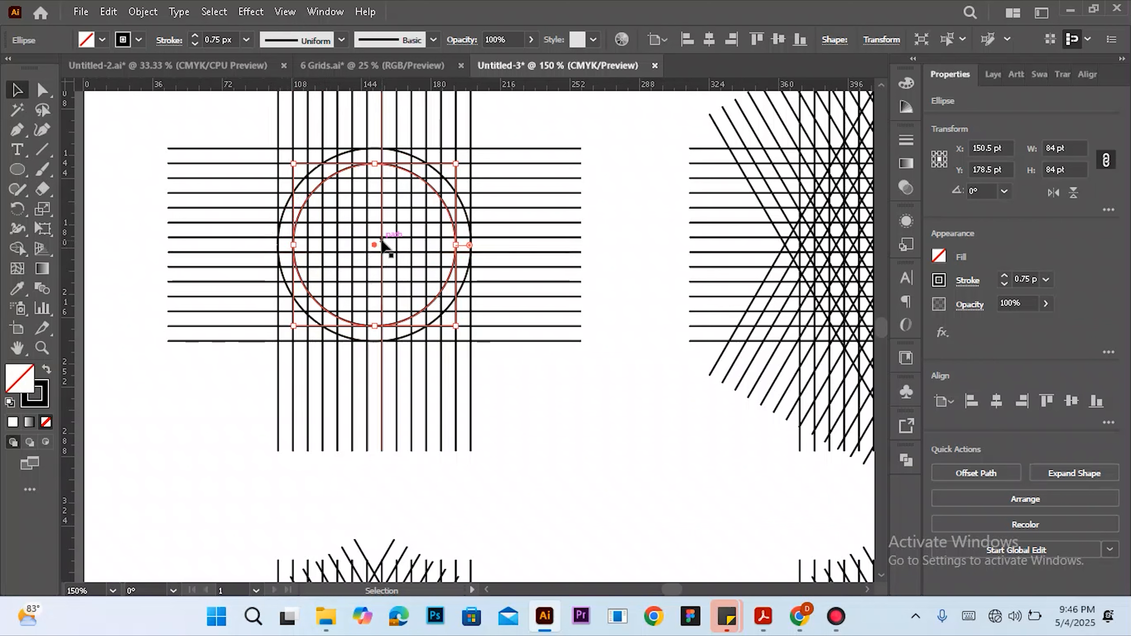
{"action": "left_click", "coordinate": [23, 255]}
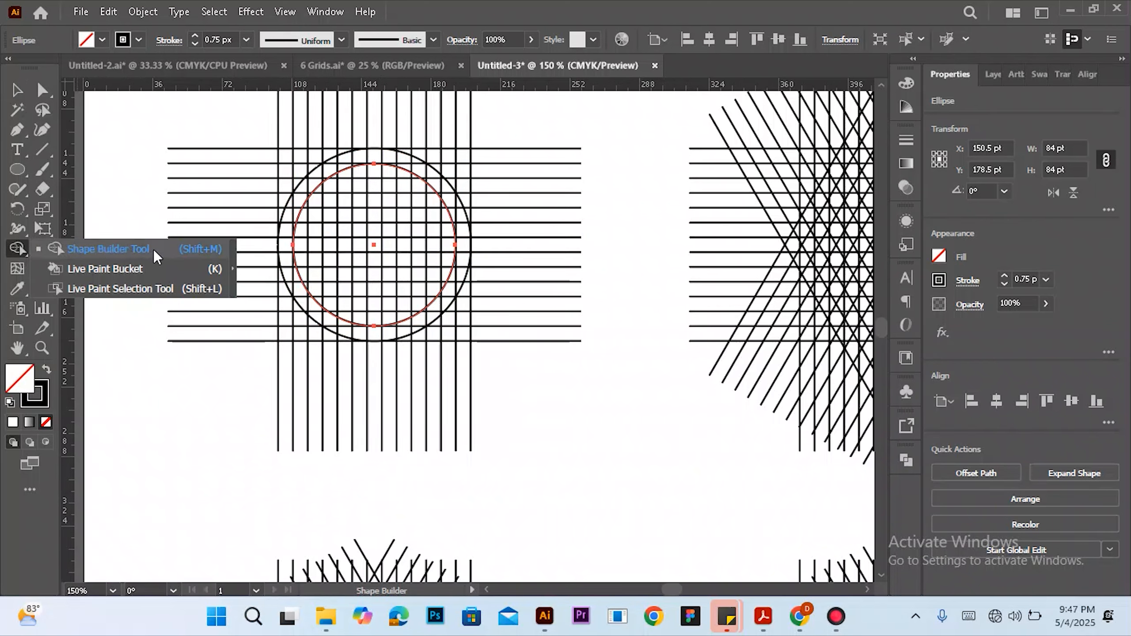
{"action": "left_click", "coordinate": [18, 250]}
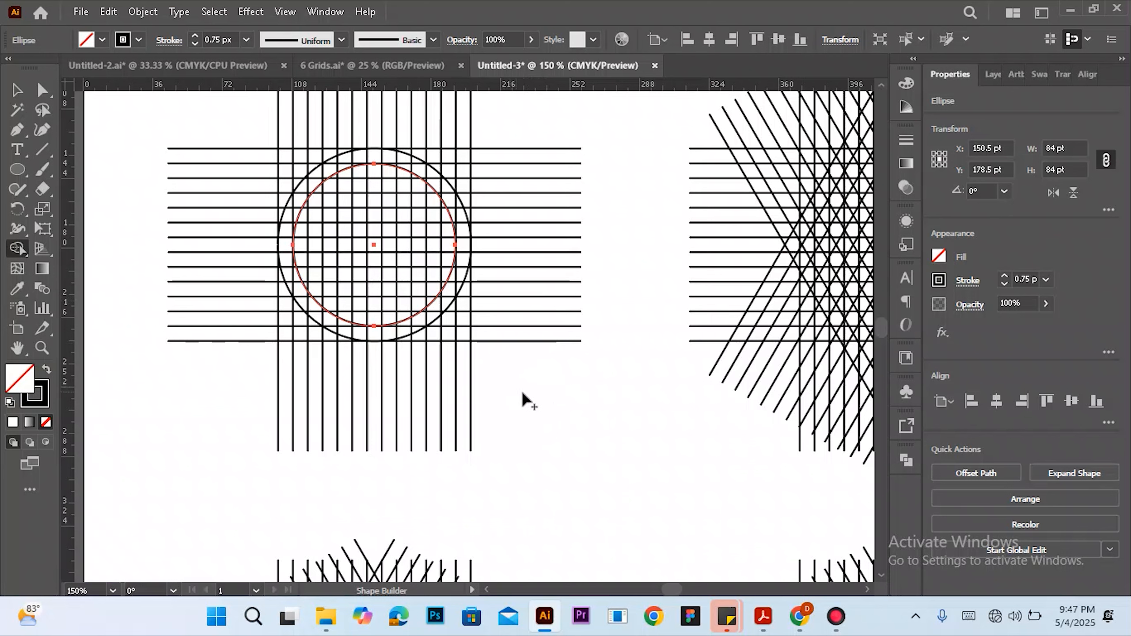
{"action": "mouse_move", "coordinate": [635, 402]}
{"action": "left_mouse_down"}
{"action": "mouse_move", "coordinate": [423, 356]}
{"action": "mouse_move", "coordinate": [145, 169]}
{"action": "left_mouse_up"}
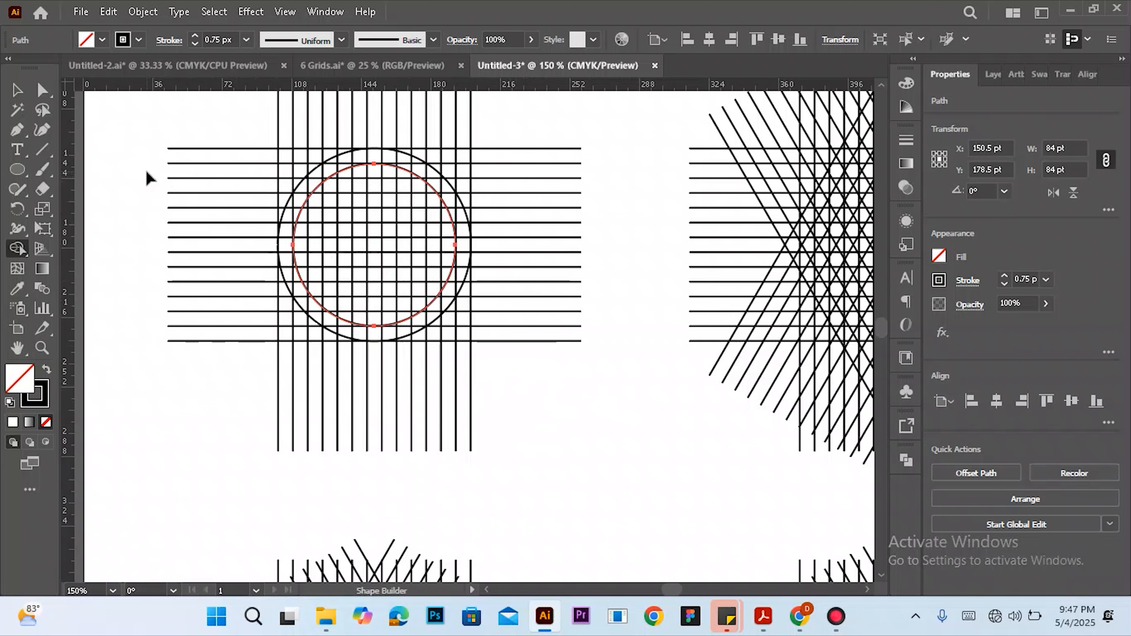
{"action": "key", "text": "ctrl"}
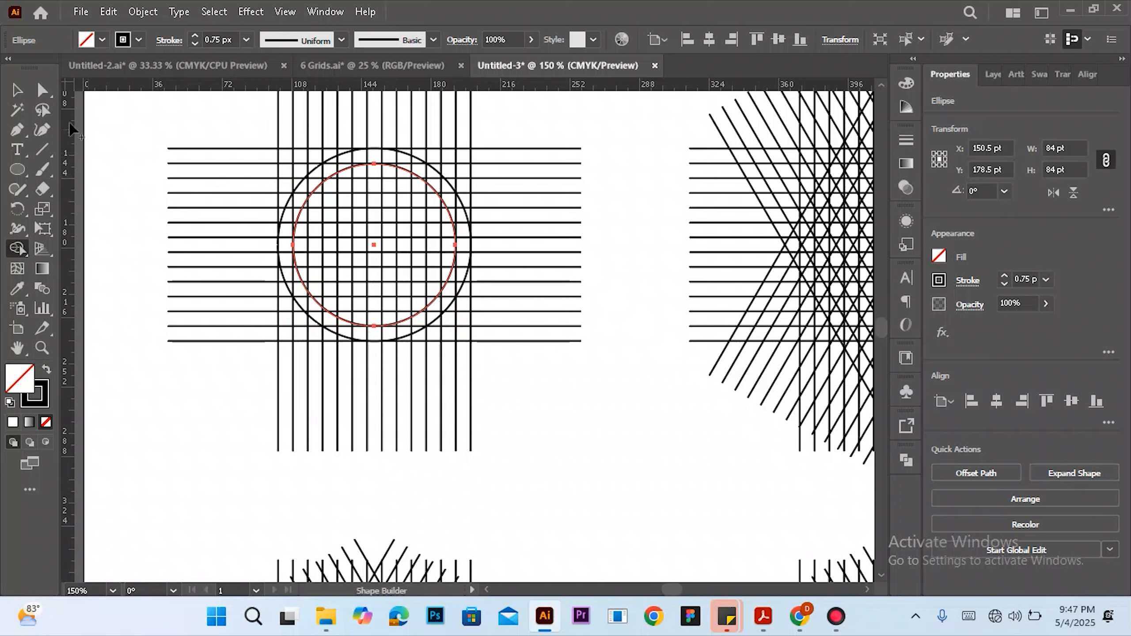
Select the whole simplified grid with both circles and merge a few regions on the ring's left side with the Shape Builder
{"action": "left_click", "coordinate": [23, 89]}
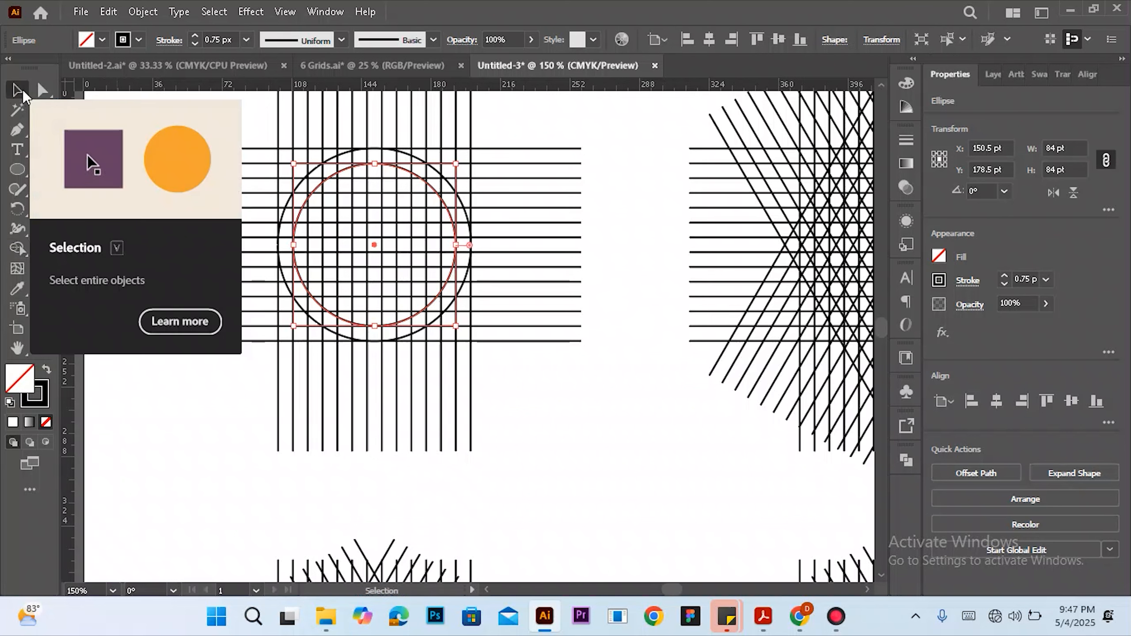
{"action": "left_click_drag", "start_coordinate": [157, 101], "coordinate": [634, 428]}
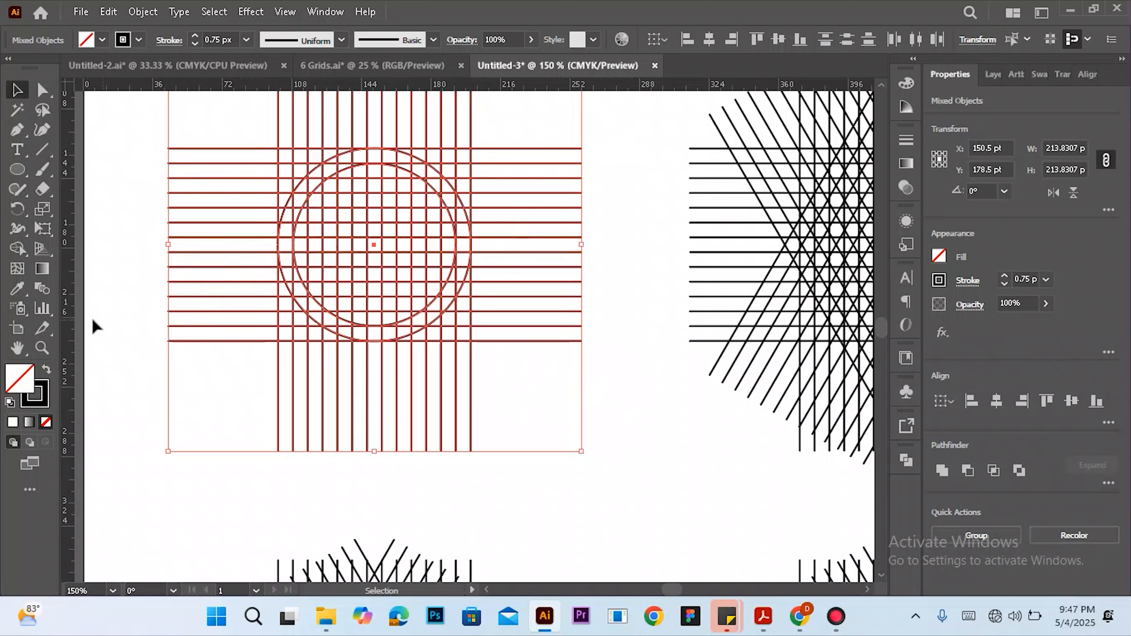
{"action": "left_click", "coordinate": [25, 251]}
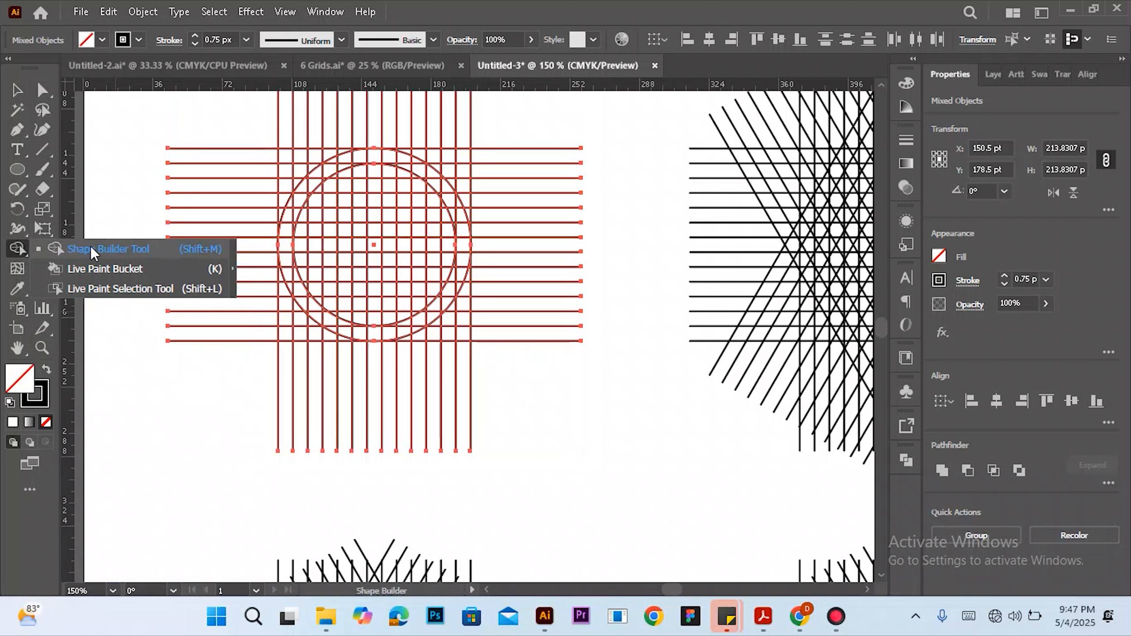
{"action": "left_click", "coordinate": [90, 248]}
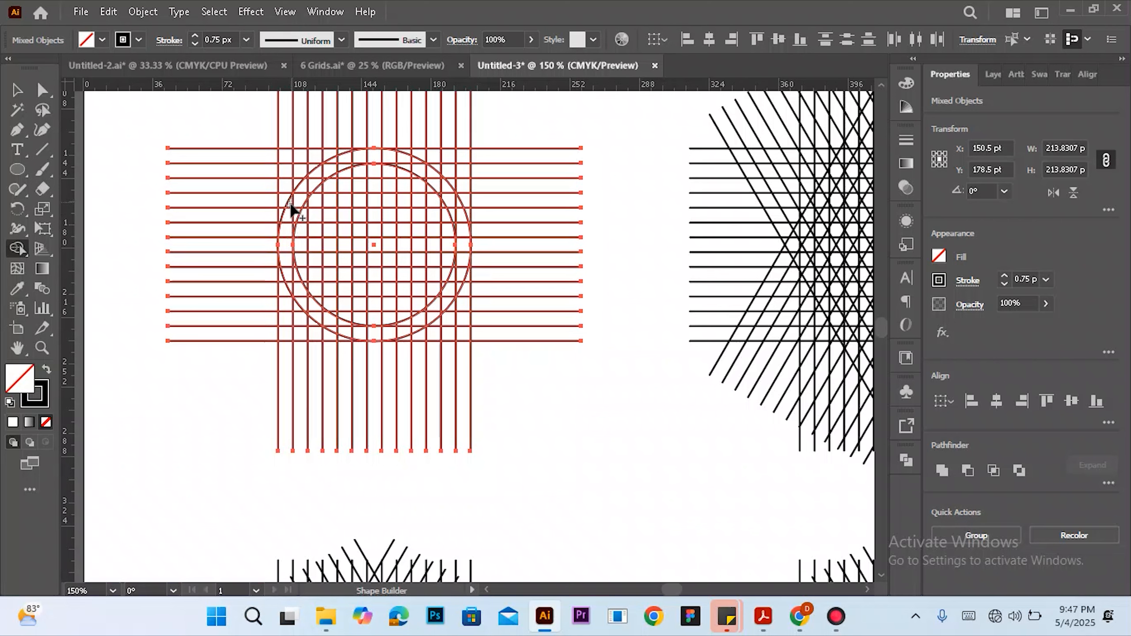
{"action": "left_click_drag", "start_coordinate": [290, 203], "coordinate": [290, 215]}
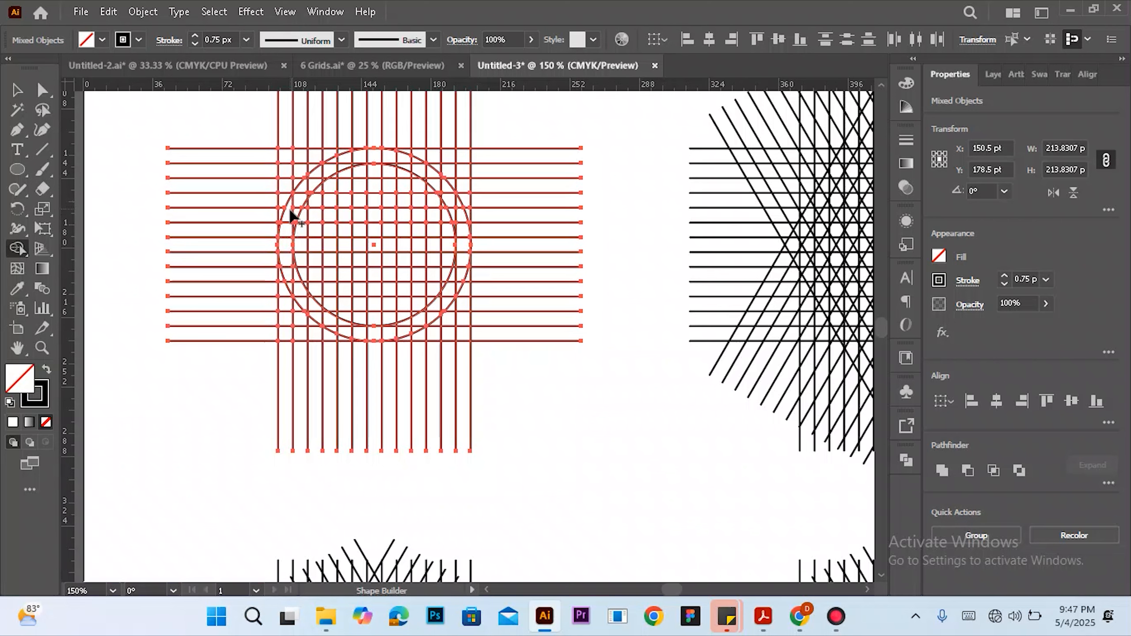
Set the fill to black and the stroke to none for the selected grid and circles
{"action": "left_click", "coordinate": [102, 39]}
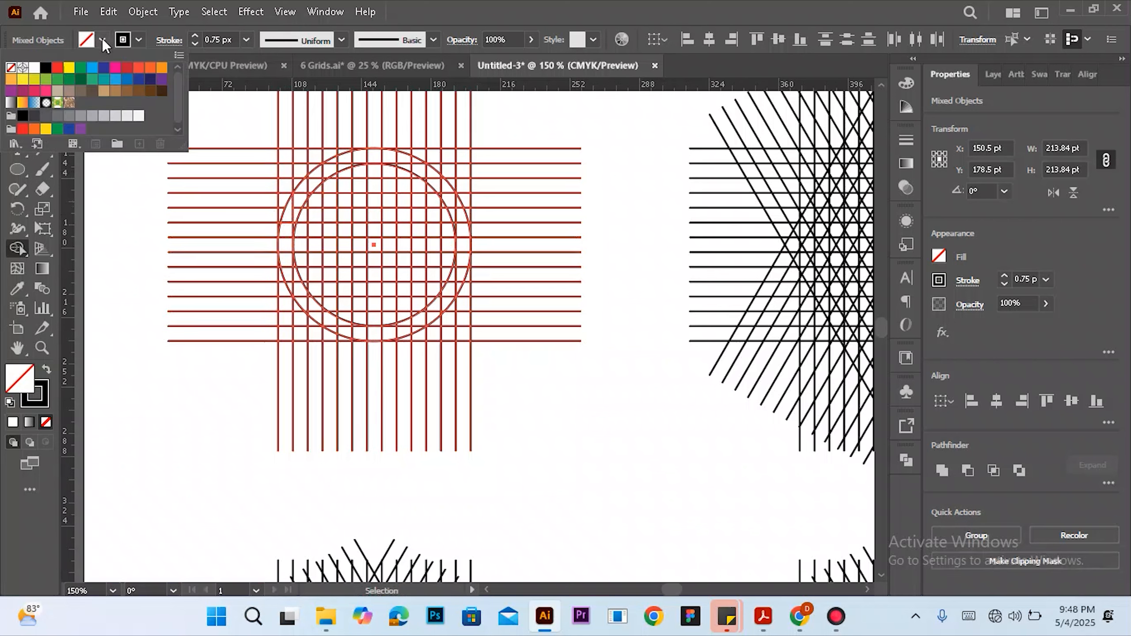
{"action": "left_click", "coordinate": [46, 67]}
{"action": "left_click", "coordinate": [140, 38]}
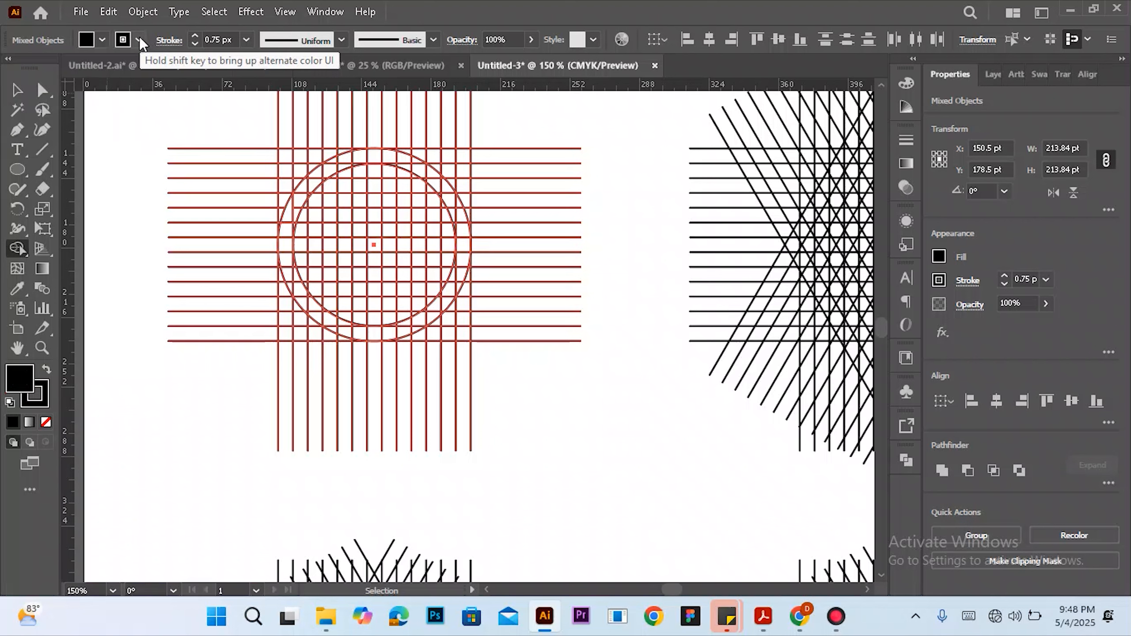
{"action": "left_click", "coordinate": [141, 39]}
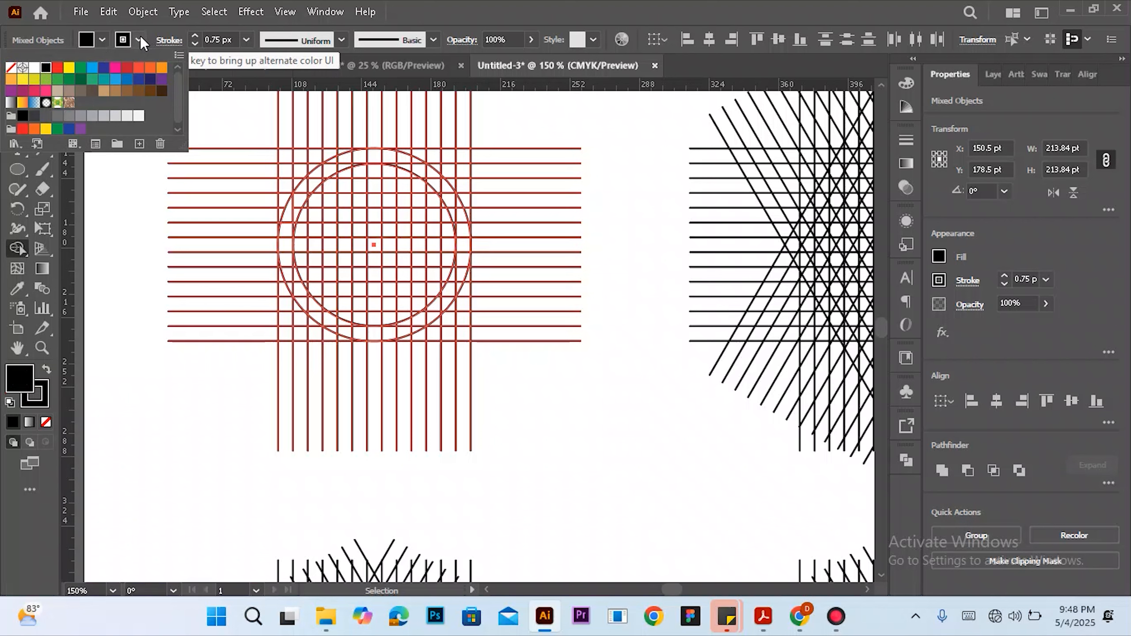
{"action": "left_click", "coordinate": [11, 67]}
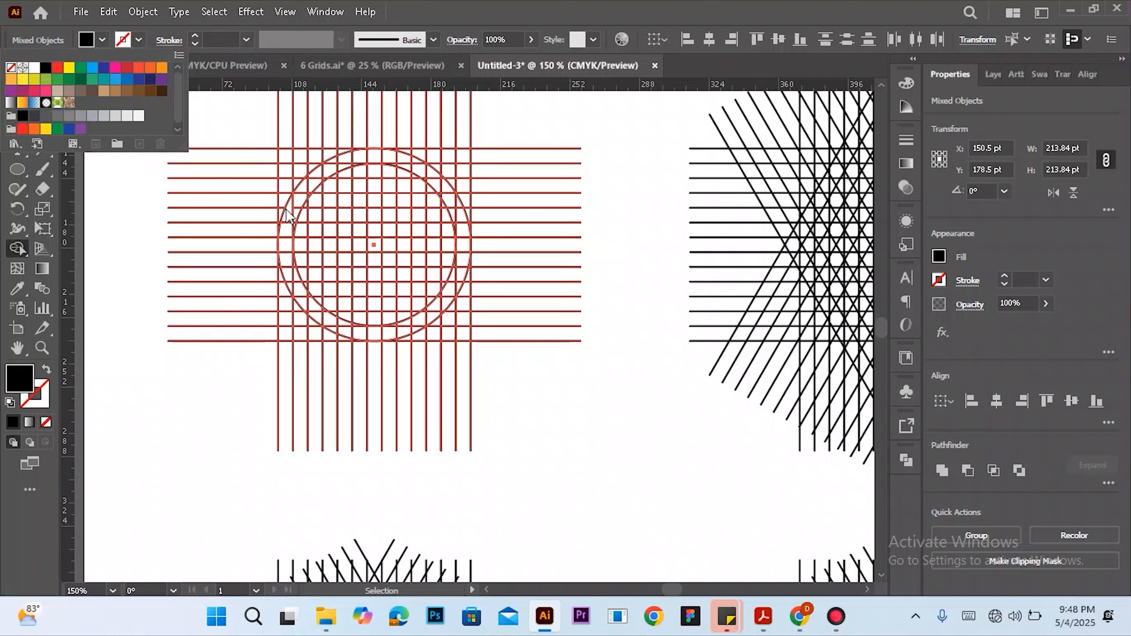
{"action": "key", "text": "Escape"}
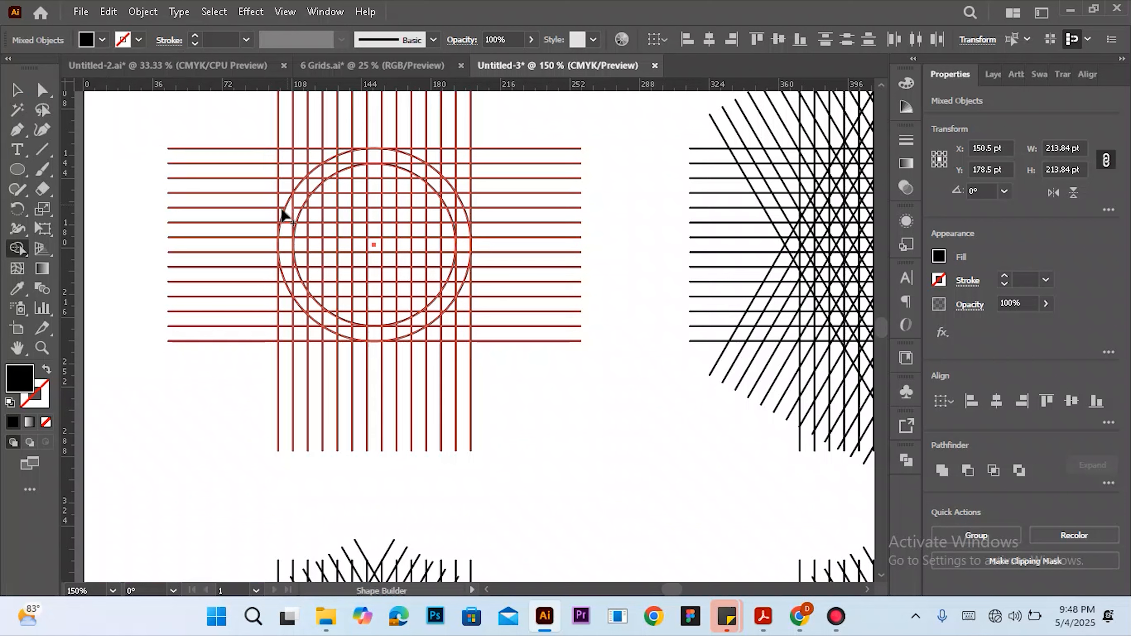
Merge the regions between the outer circle and the second vertical line into a black crescent with the Shape Builder, and deselect everything
{"action": "left_click", "coordinate": [18, 248]}
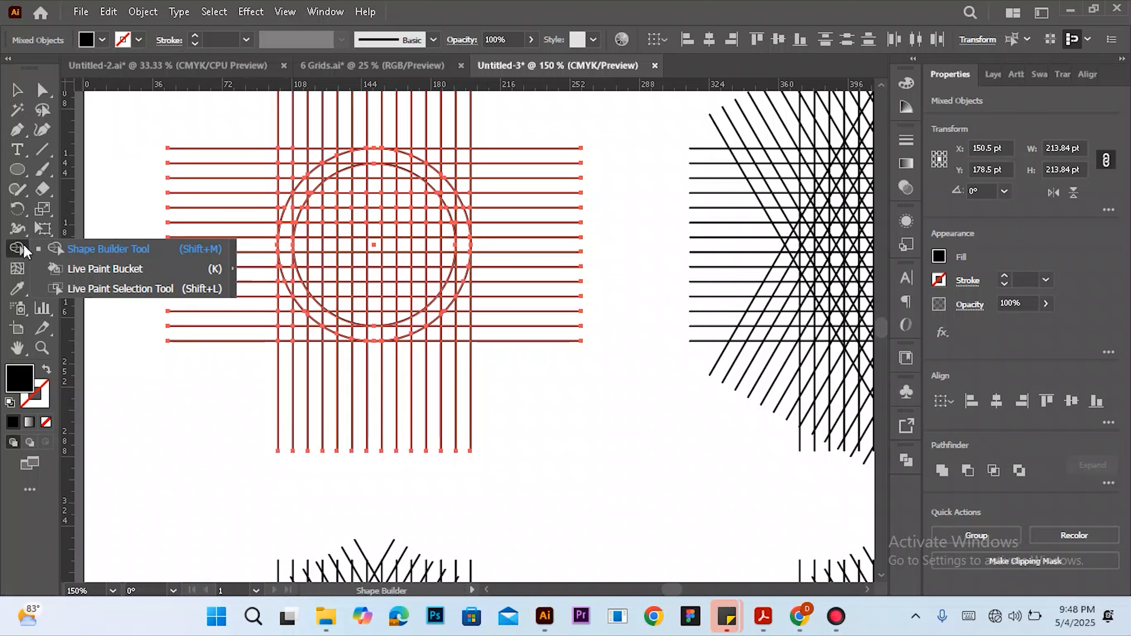
{"action": "left_click", "coordinate": [89, 248]}
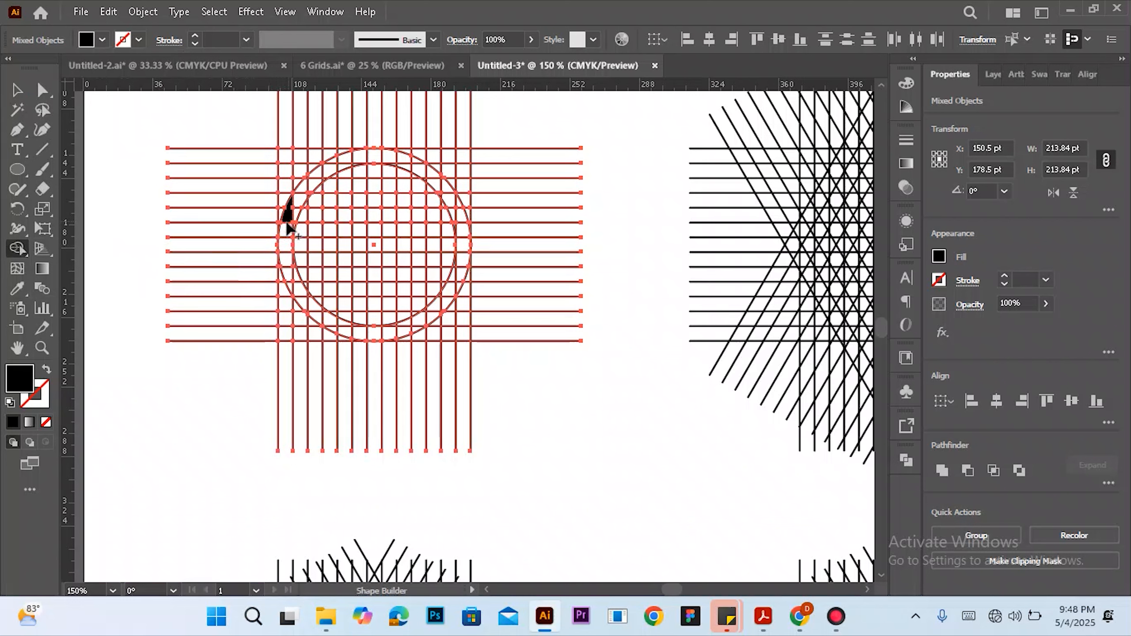
{"action": "left_click_drag", "start_coordinate": [286, 228], "coordinate": [290, 297]}
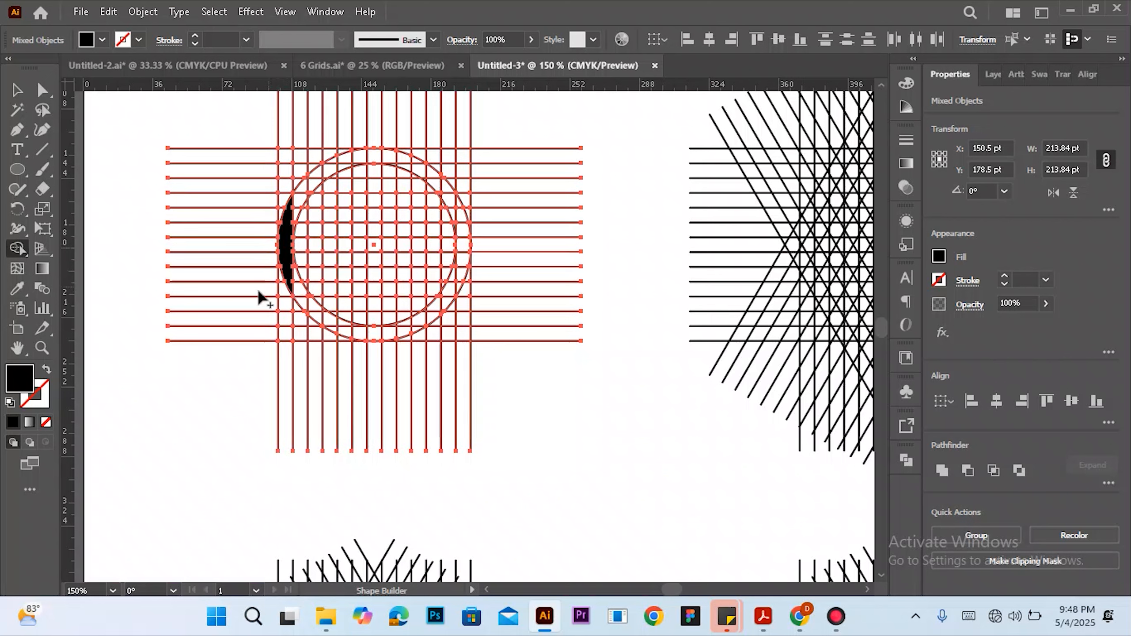
{"action": "left_click", "coordinate": [16, 90]}
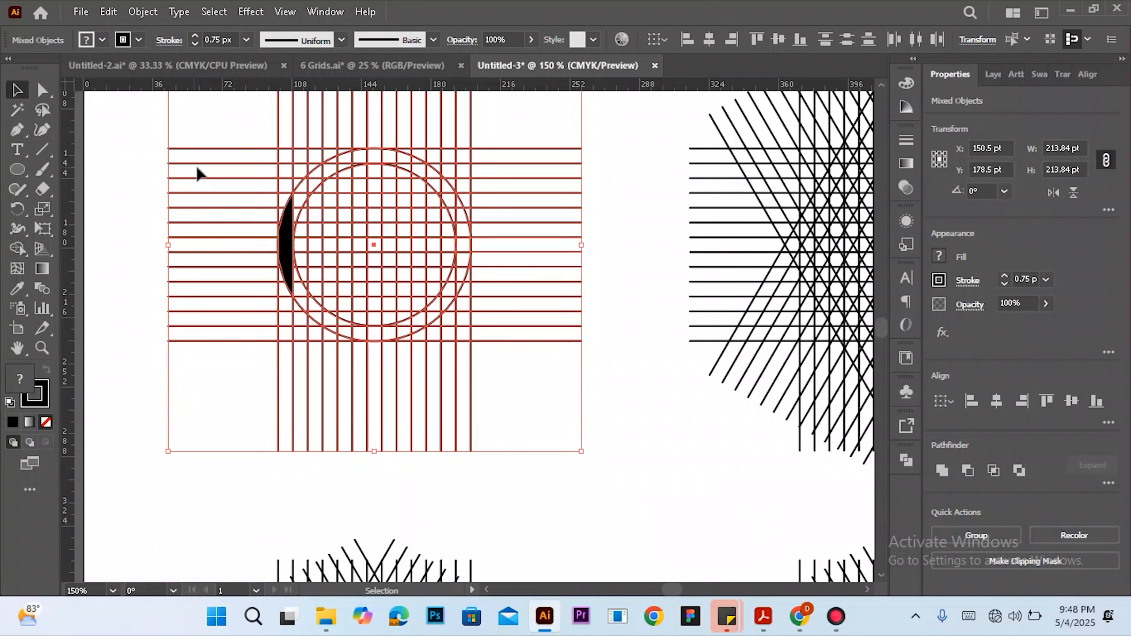
{"action": "left_click", "coordinate": [225, 115]}
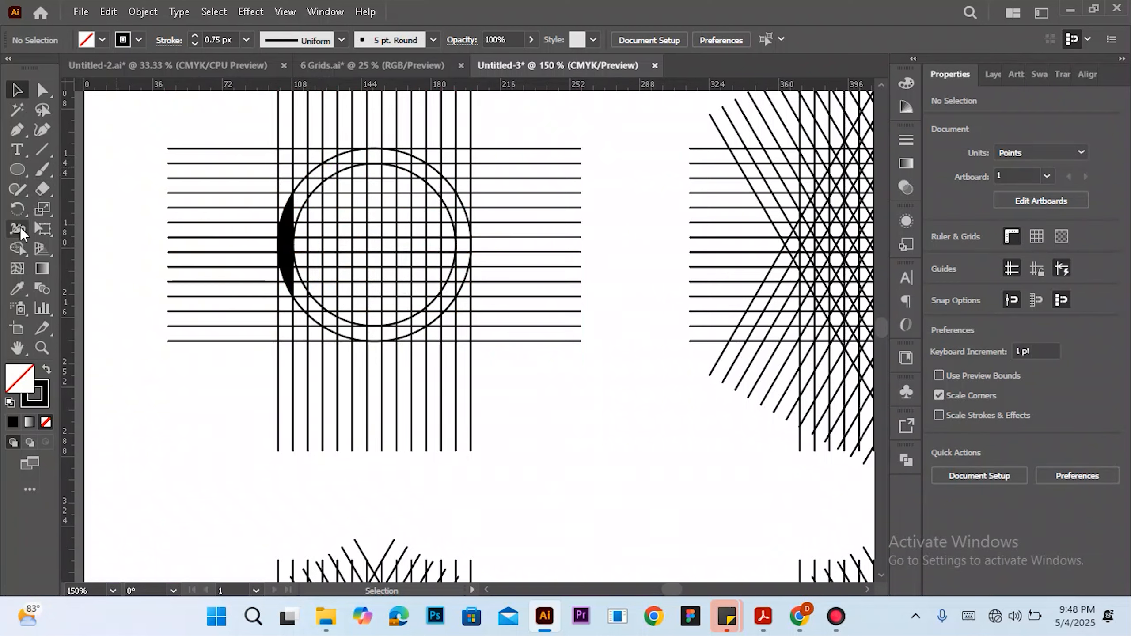
Reselect the whole first grid with its circles and merge the regions between the third and fourth vertical lines into one strip with Shape Builder
{"action": "left_click", "coordinate": [17, 247]}
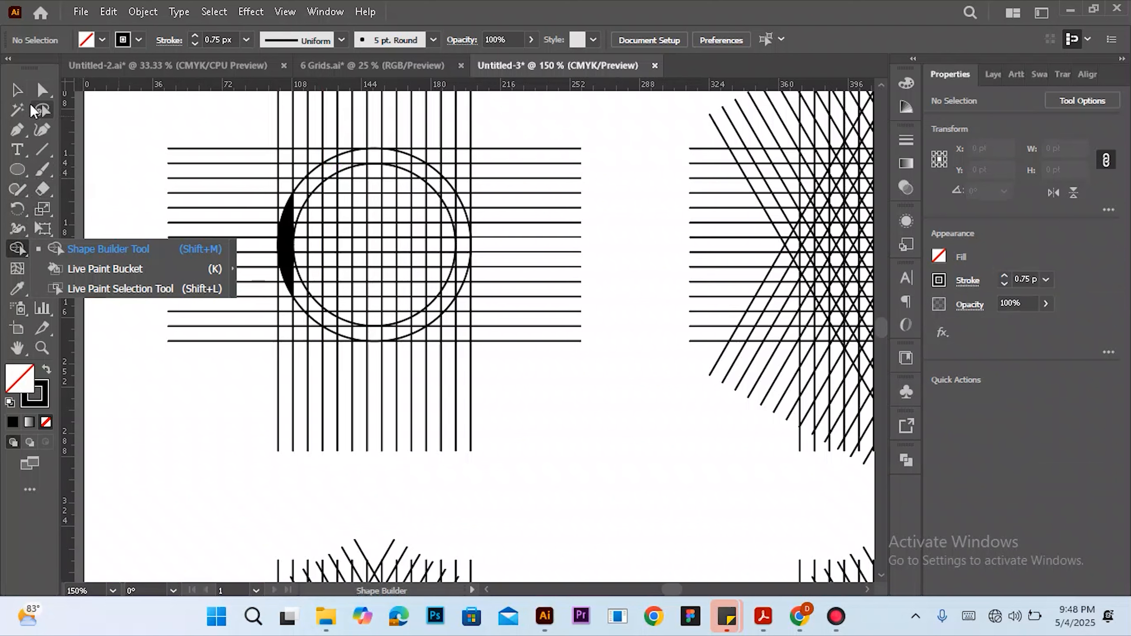
{"action": "left_click", "coordinate": [17, 90]}
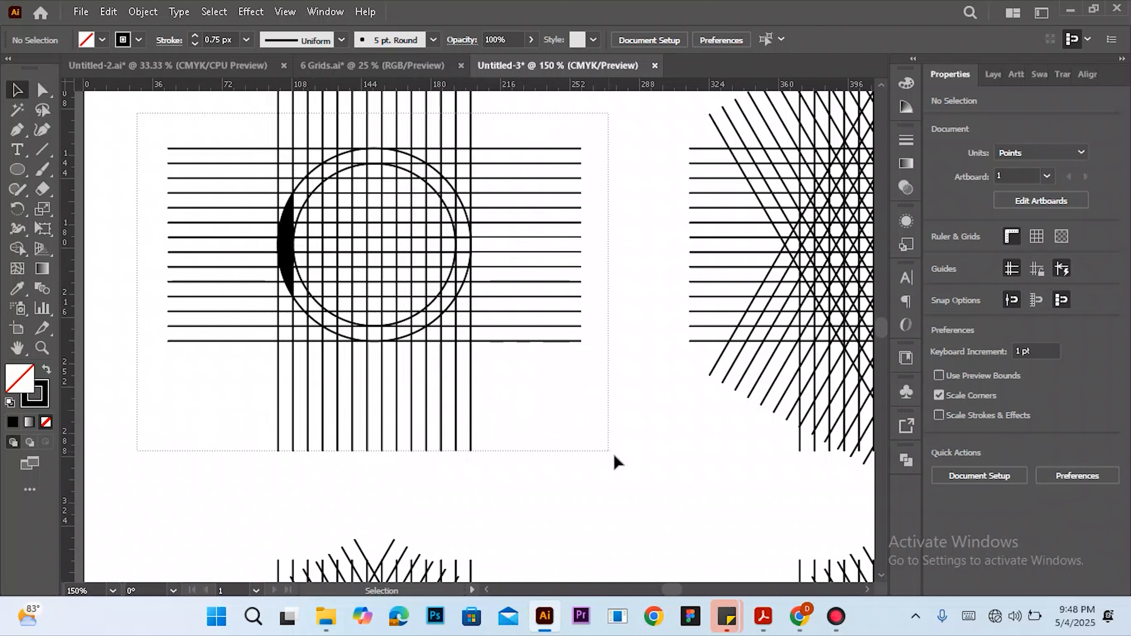
{"action": "left_click_drag", "start_coordinate": [614, 455], "coordinate": [616, 456]}
{"action": "left_click", "coordinate": [22, 249]}
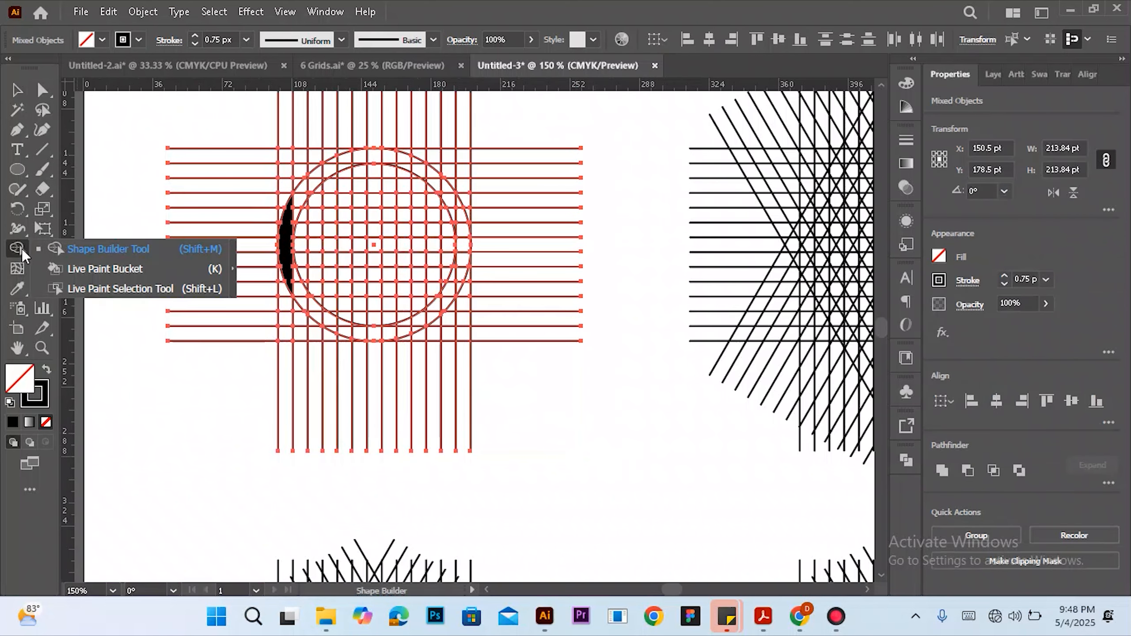
{"action": "left_click", "coordinate": [84, 249]}
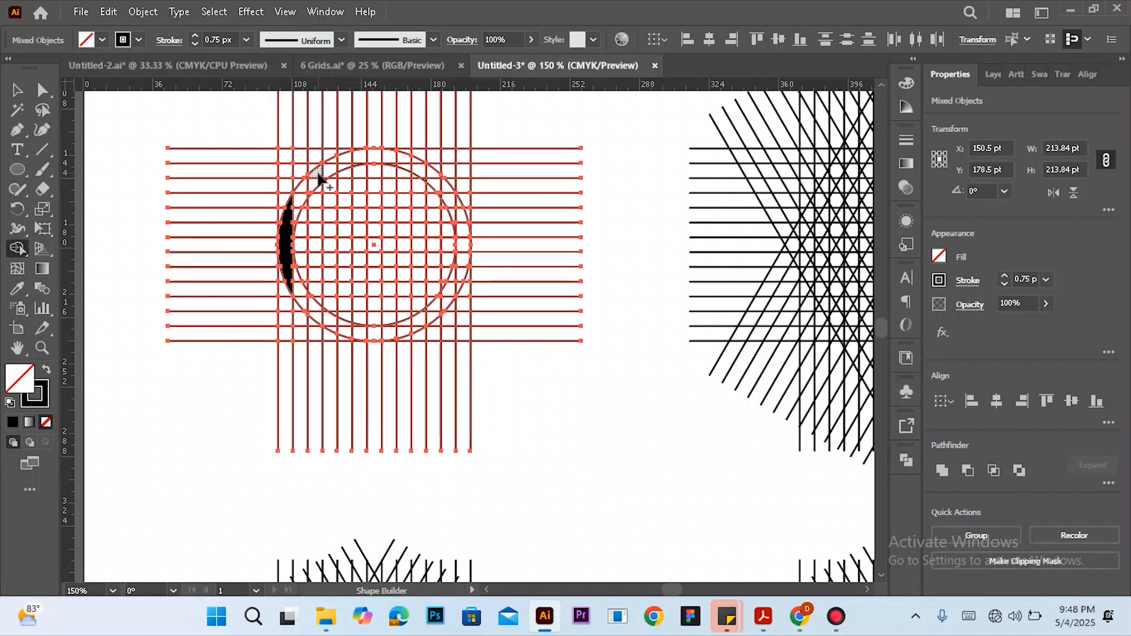
{"action": "left_click_drag", "start_coordinate": [319, 176], "coordinate": [317, 318]}
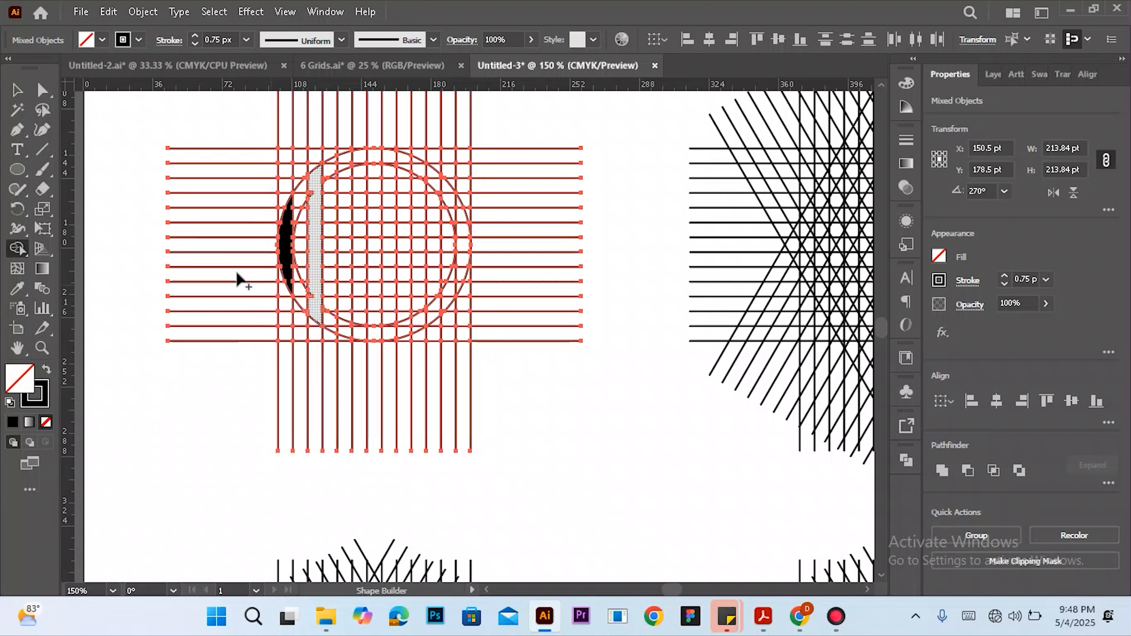
Fill the merged strip black with no stroke and join it to the left crescent with a one-cell crossbar at mid-height
{"action": "left_click", "coordinate": [102, 39]}
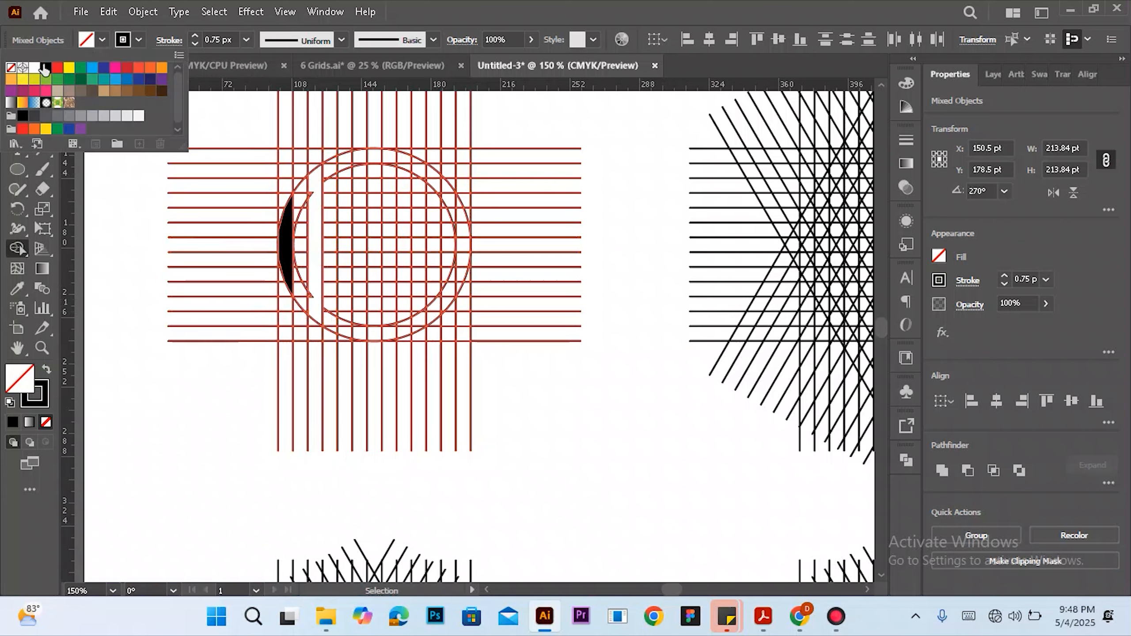
{"action": "left_click", "coordinate": [46, 67]}
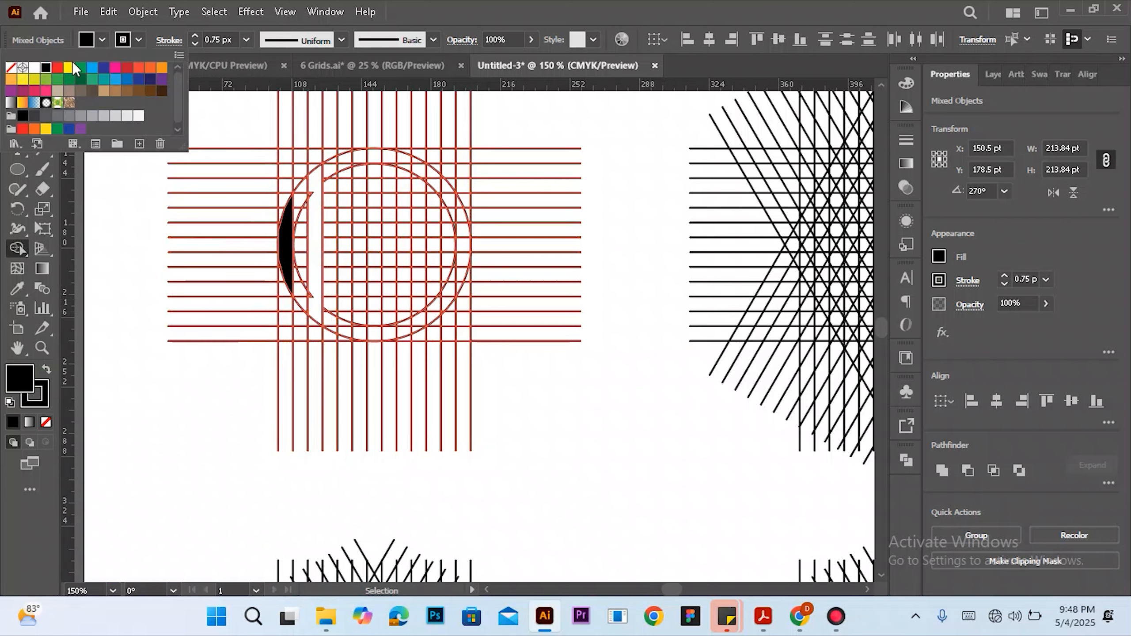
{"action": "left_click", "coordinate": [129, 39]}
{"action": "left_click", "coordinate": [11, 69]}
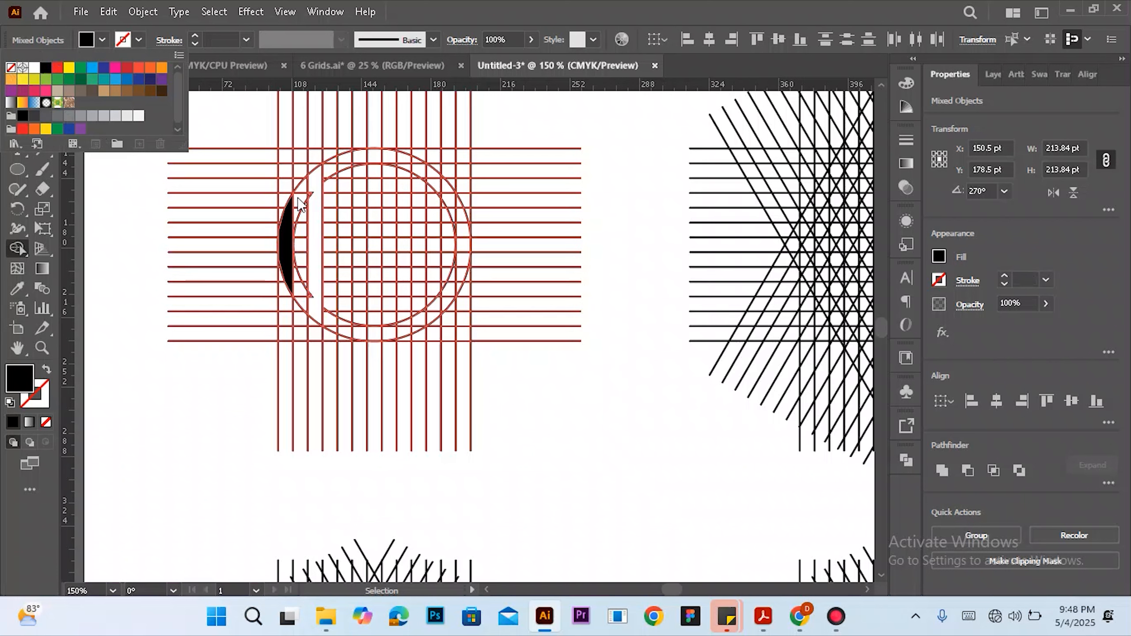
{"action": "left_click", "coordinate": [313, 185]}
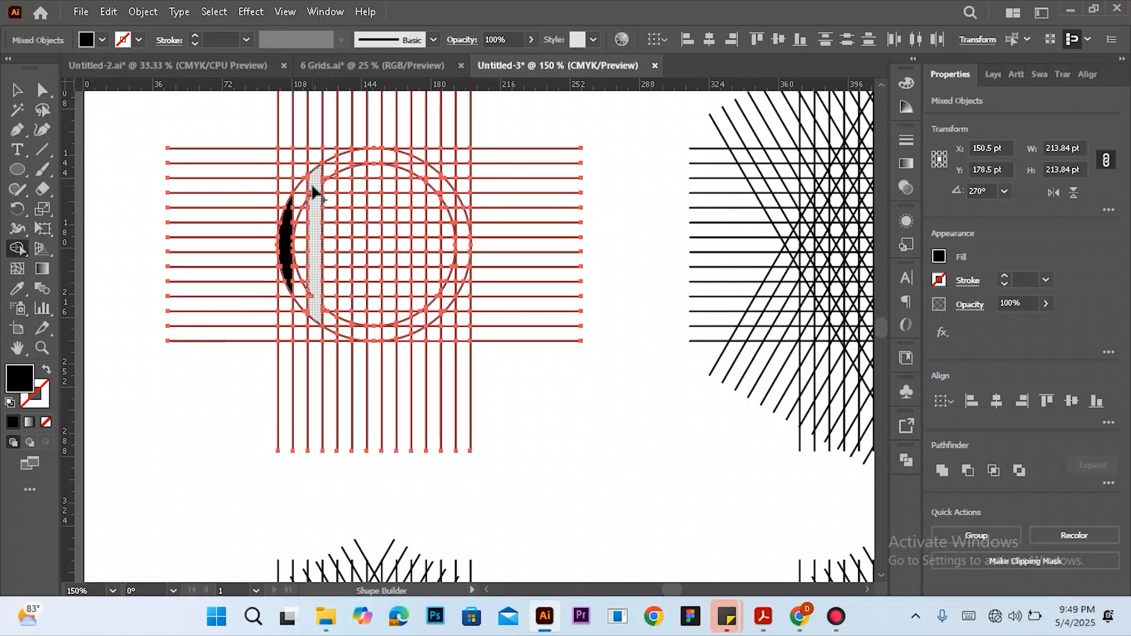
{"action": "left_click", "coordinate": [313, 190]}
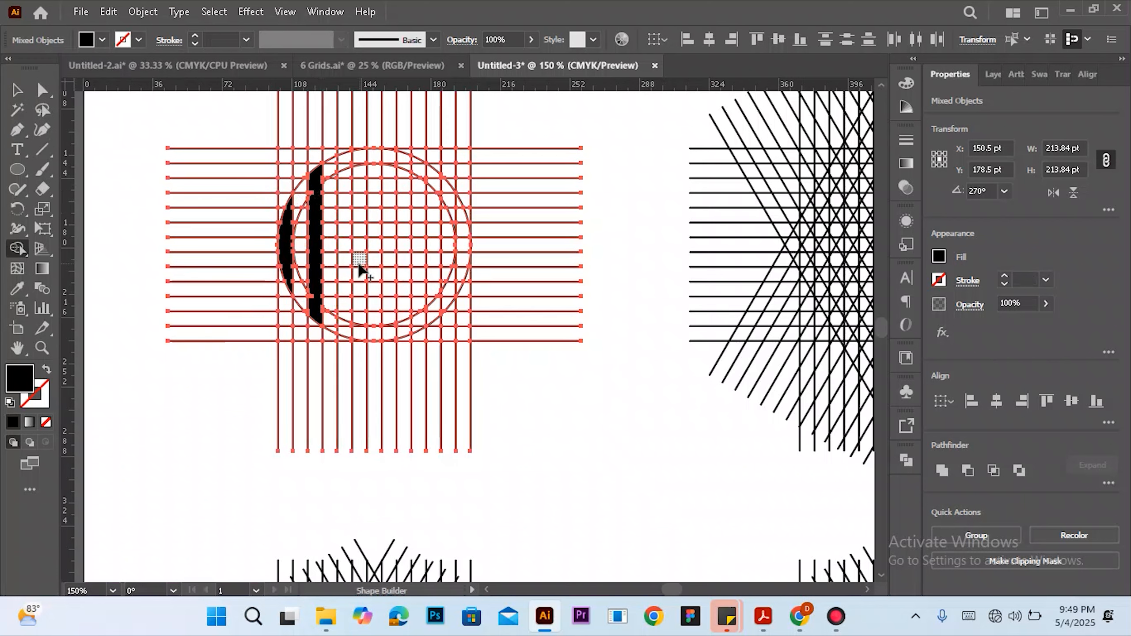
{"action": "left_click", "coordinate": [301, 247]}
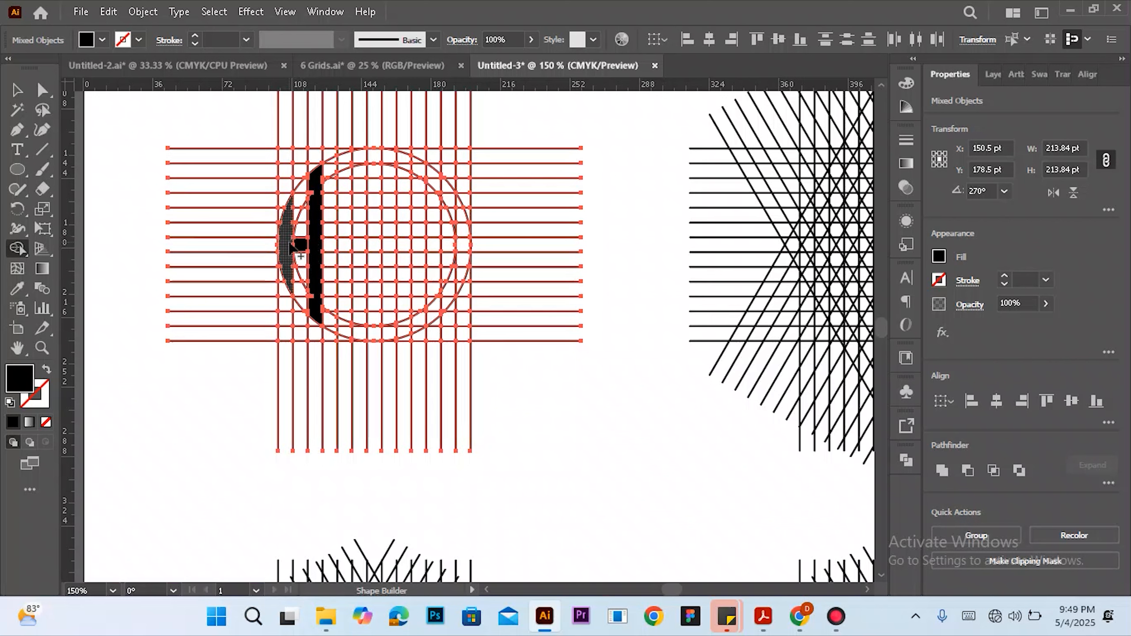
{"action": "left_click_drag", "start_coordinate": [290, 244], "coordinate": [313, 246]}
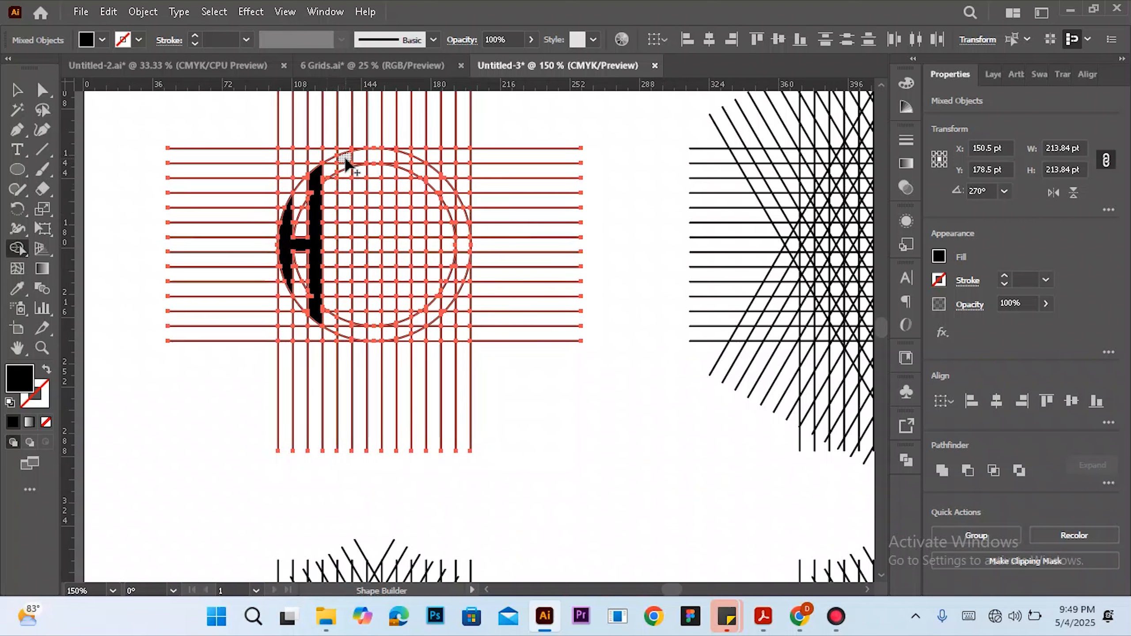
Build a black bracket from a stem between the fifth and sixth vertical lines, ring arms and two right-hand bars separated by a one-cell gap at mid-height
{"action": "mouse_move", "coordinate": [345, 159]}
{"action": "left_mouse_down"}
{"action": "mouse_move", "coordinate": [347, 329]}
{"action": "mouse_move", "coordinate": [378, 332]}
{"action": "left_mouse_up"}
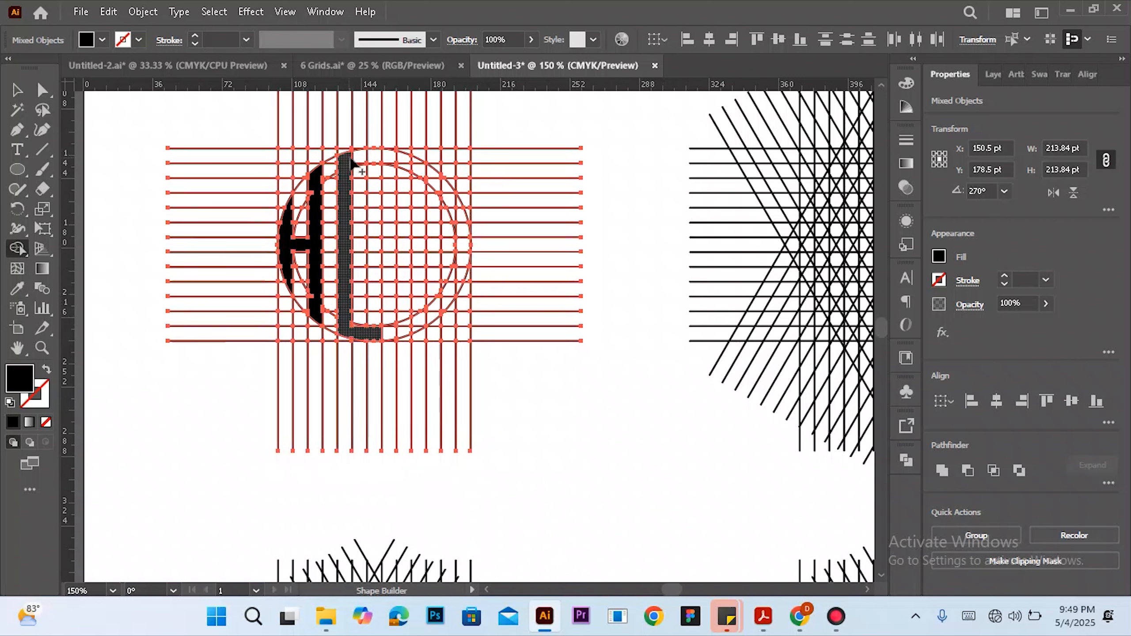
{"action": "left_click_drag", "start_coordinate": [354, 157], "coordinate": [377, 157]}
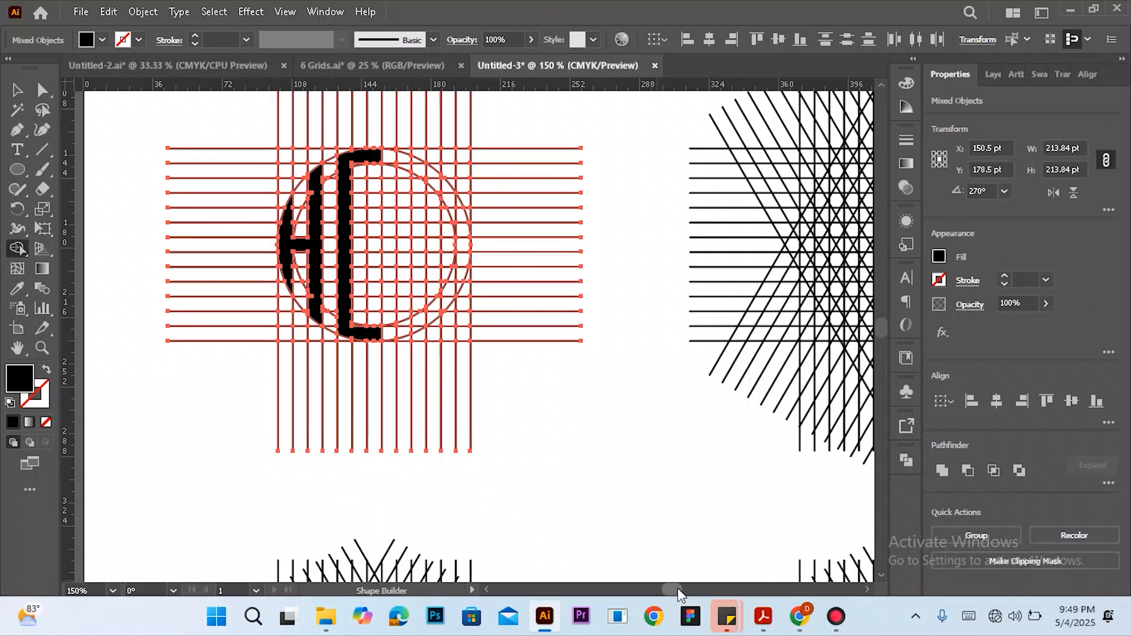
{"action": "mouse_move", "coordinate": [673, 588]}
{"action": "left_mouse_down"}
{"action": "mouse_move", "coordinate": [658, 597]}
{"action": "mouse_move", "coordinate": [672, 594]}
{"action": "left_mouse_up"}
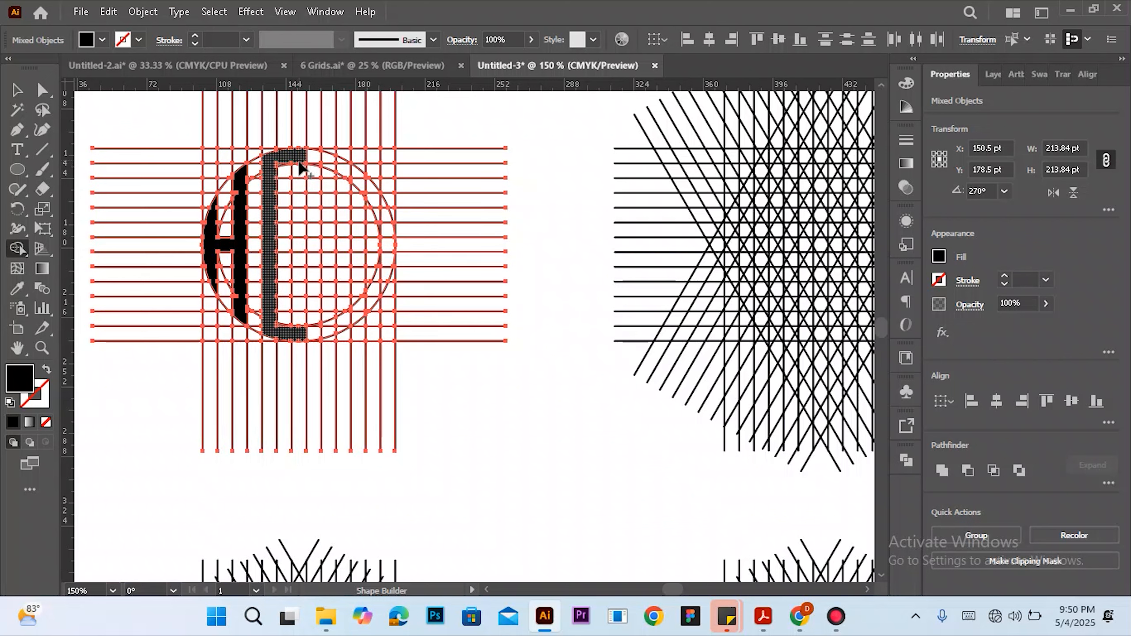
{"action": "left_click_drag", "start_coordinate": [300, 167], "coordinate": [300, 238]}
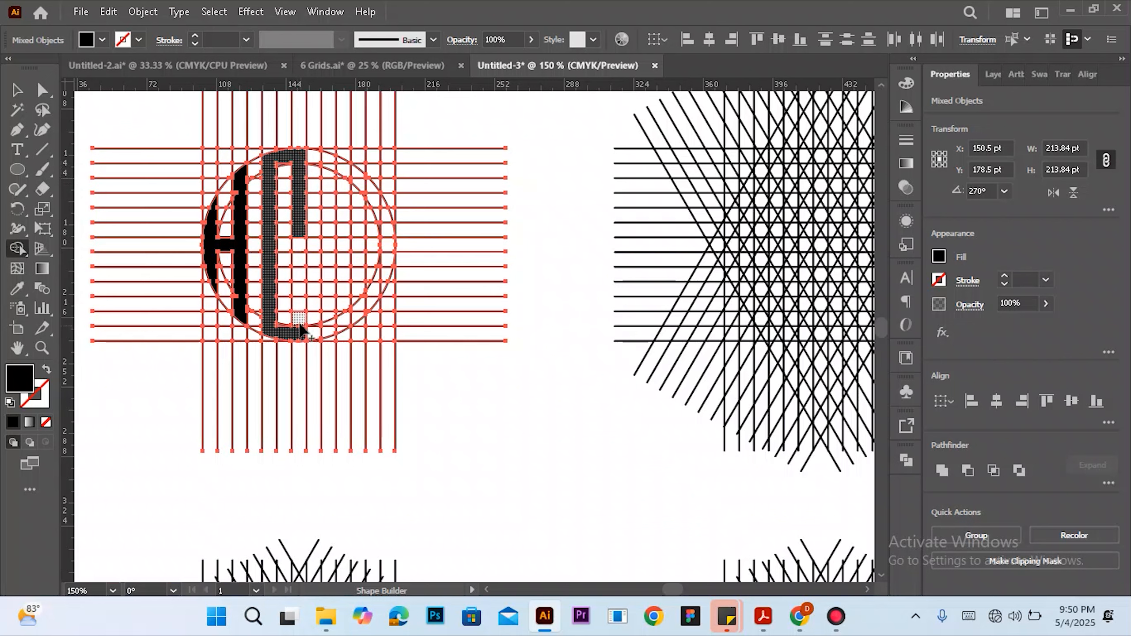
{"action": "left_click_drag", "start_coordinate": [300, 330], "coordinate": [300, 258]}
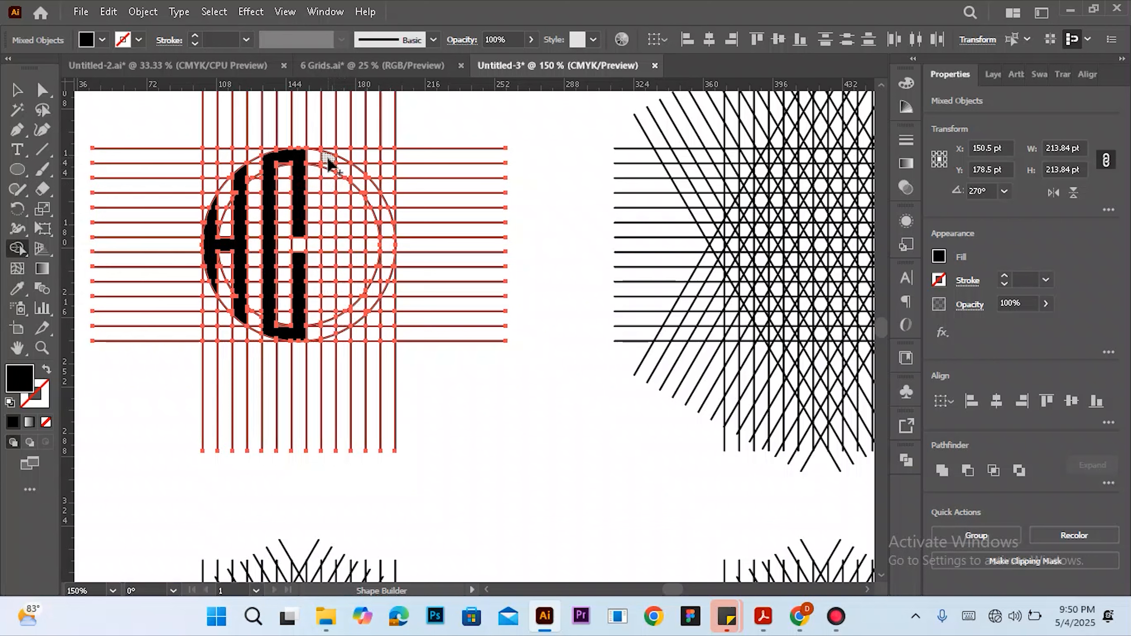
Merge stems between vertical lines nine and ten and eleven and twelve with the right crescent, joined along the ring's upper arc, into an M-like shape
{"action": "left_click_drag", "start_coordinate": [328, 160], "coordinate": [330, 337]}
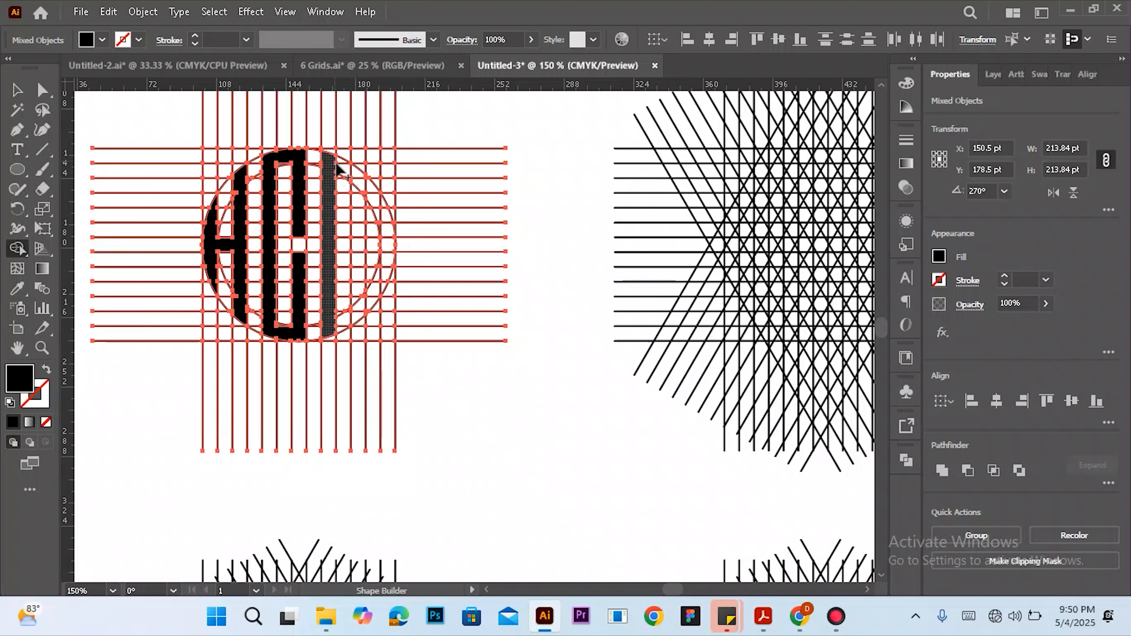
{"action": "mouse_move", "coordinate": [338, 168]}
{"action": "left_mouse_down"}
{"action": "mouse_move", "coordinate": [361, 183]}
{"action": "mouse_move", "coordinate": [359, 325]}
{"action": "left_mouse_up"}
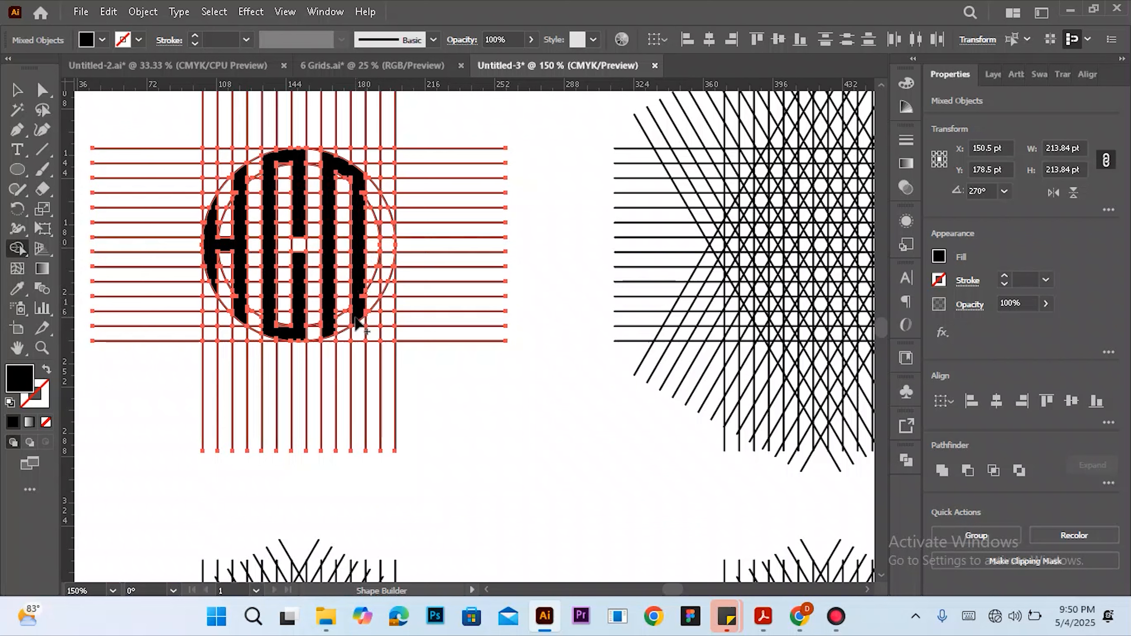
{"action": "mouse_move", "coordinate": [362, 190]}
{"action": "left_mouse_down"}
{"action": "mouse_move", "coordinate": [382, 219]}
{"action": "mouse_move", "coordinate": [386, 286]}
{"action": "left_mouse_up"}
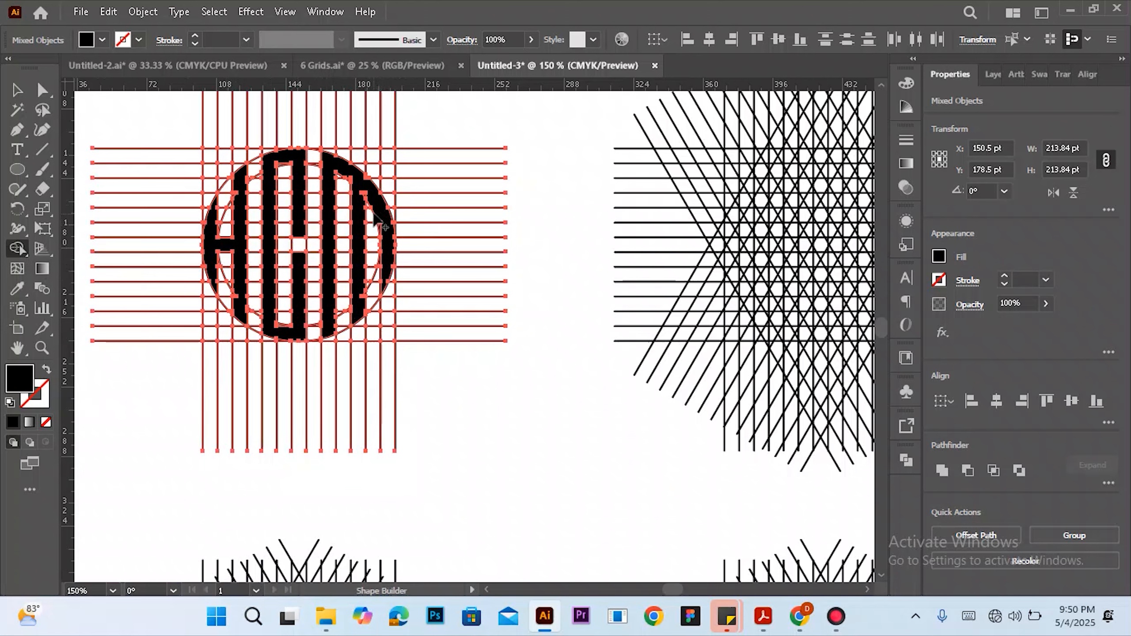
Merge the leftover corner triangle and thin sliver along the upper inner edge of the right crescent into the black M-like shape
{"action": "scroll", "coordinate": [374, 217], "scroll_direction": "up", "scroll_amount": 2}
{"action": "scroll", "coordinate": [377, 218], "scroll_direction": "up", "scroll_amount": 2}
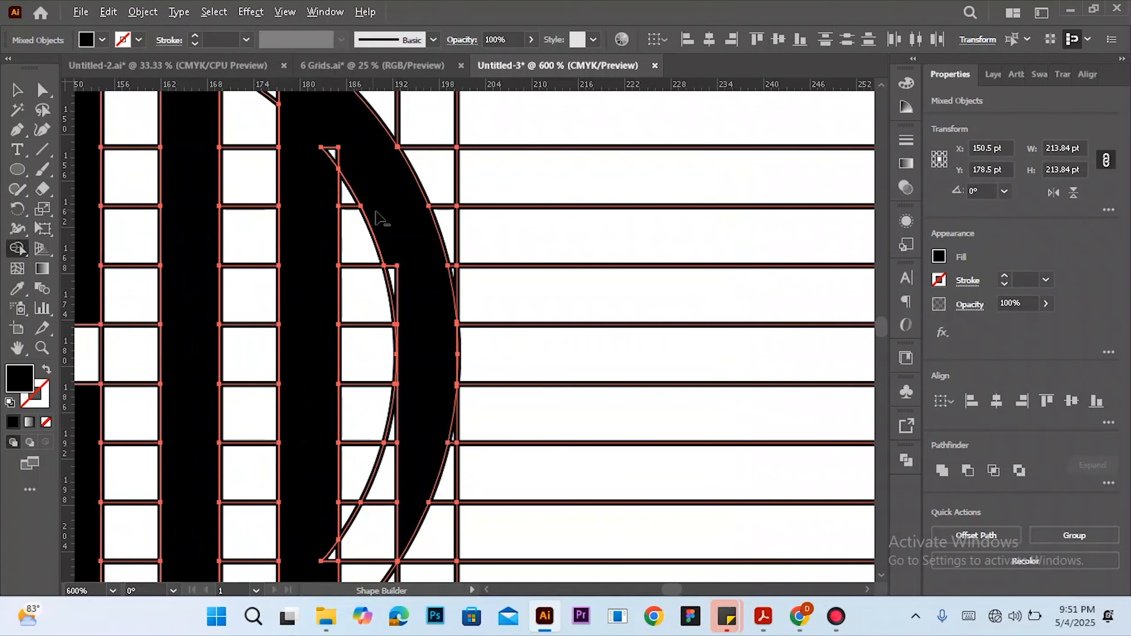
{"action": "scroll", "coordinate": [377, 218], "scroll_direction": "up", "scroll_amount": 1}
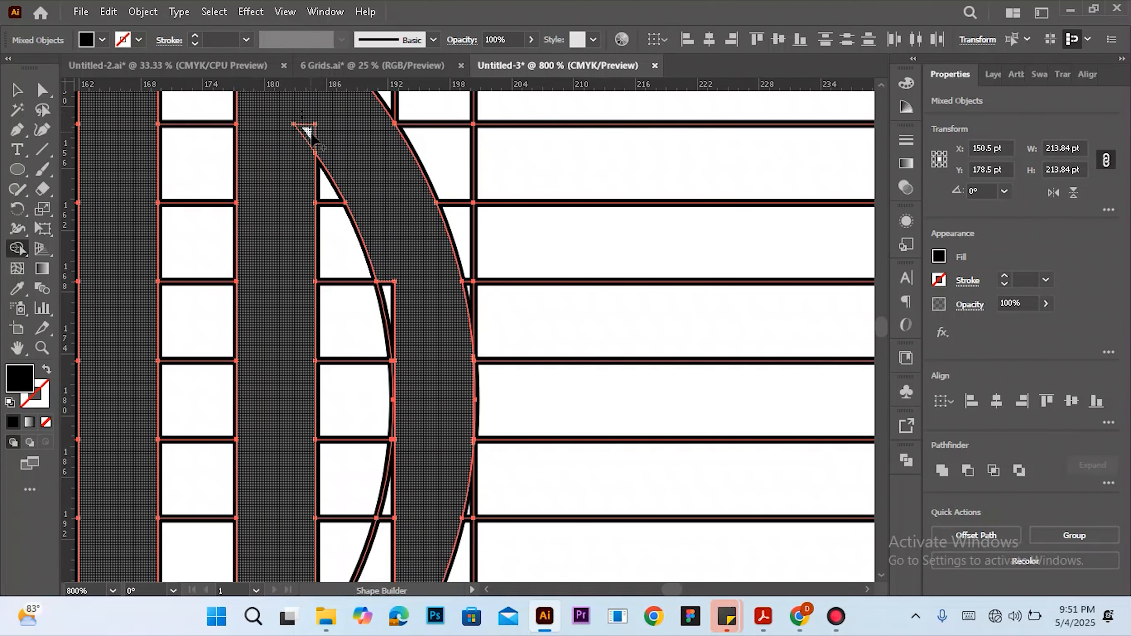
{"action": "left_click", "coordinate": [319, 138]}
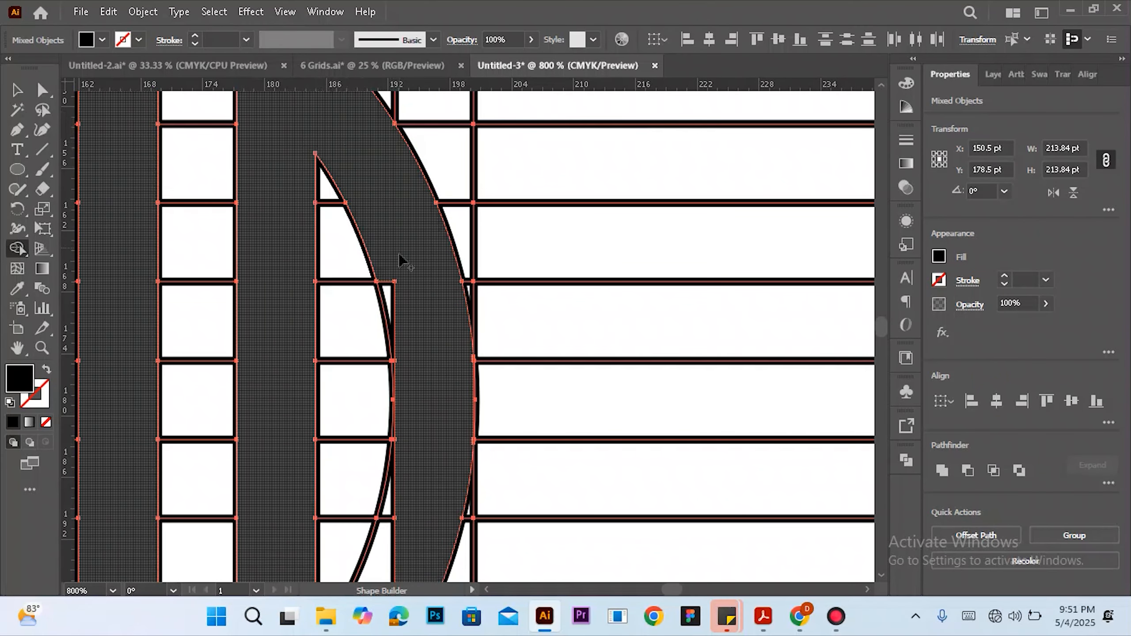
{"action": "scroll", "coordinate": [390, 268], "scroll_direction": "down", "scroll_amount": 5}
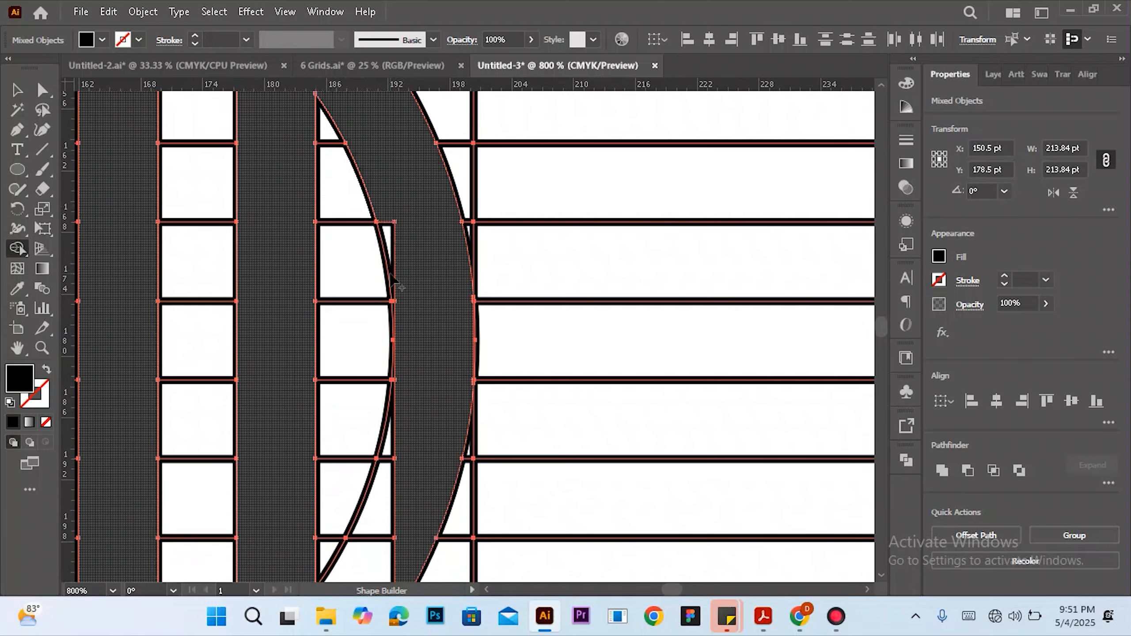
{"action": "scroll", "coordinate": [393, 276], "scroll_direction": "down", "scroll_amount": 2}
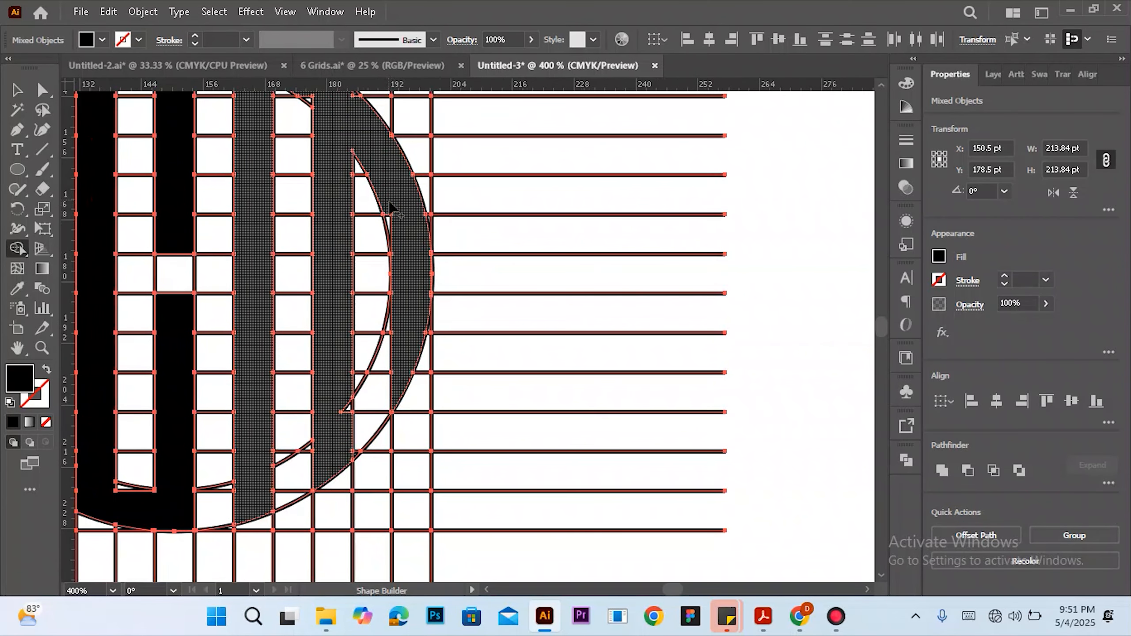
{"action": "left_click_drag", "start_coordinate": [390, 202], "coordinate": [399, 247]}
{"action": "scroll", "coordinate": [409, 285], "scroll_direction": "up", "scroll_amount": 2}
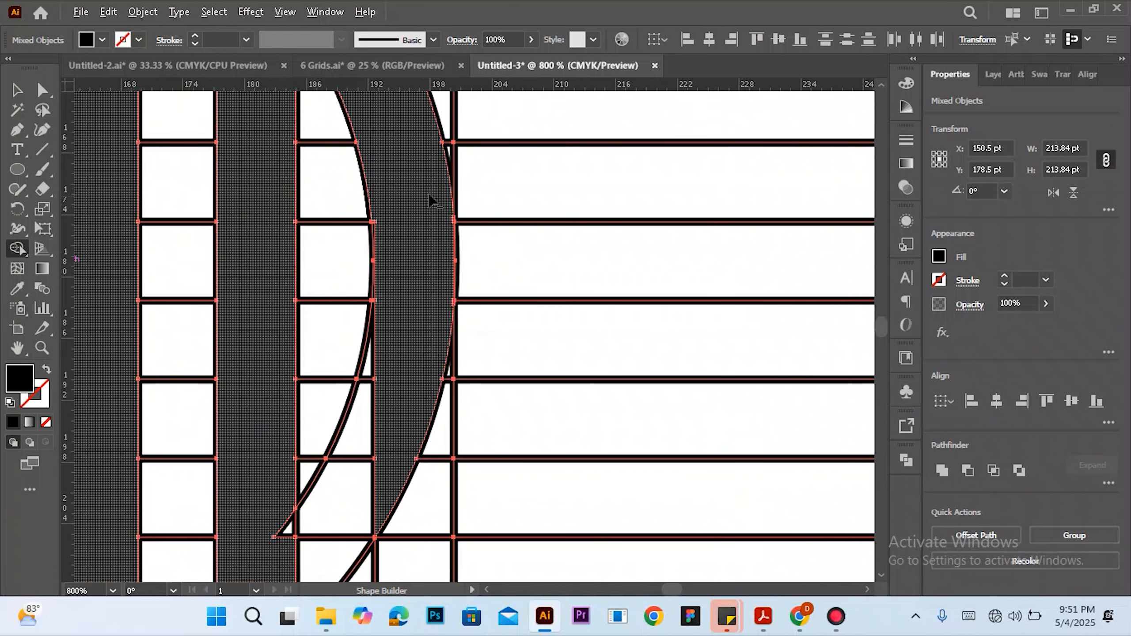
Merge the small leftover triangles at the upper and lower inner ends of the right crescent's stems into the black M shape
{"action": "scroll", "coordinate": [410, 209], "scroll_direction": "up", "scroll_amount": 6}
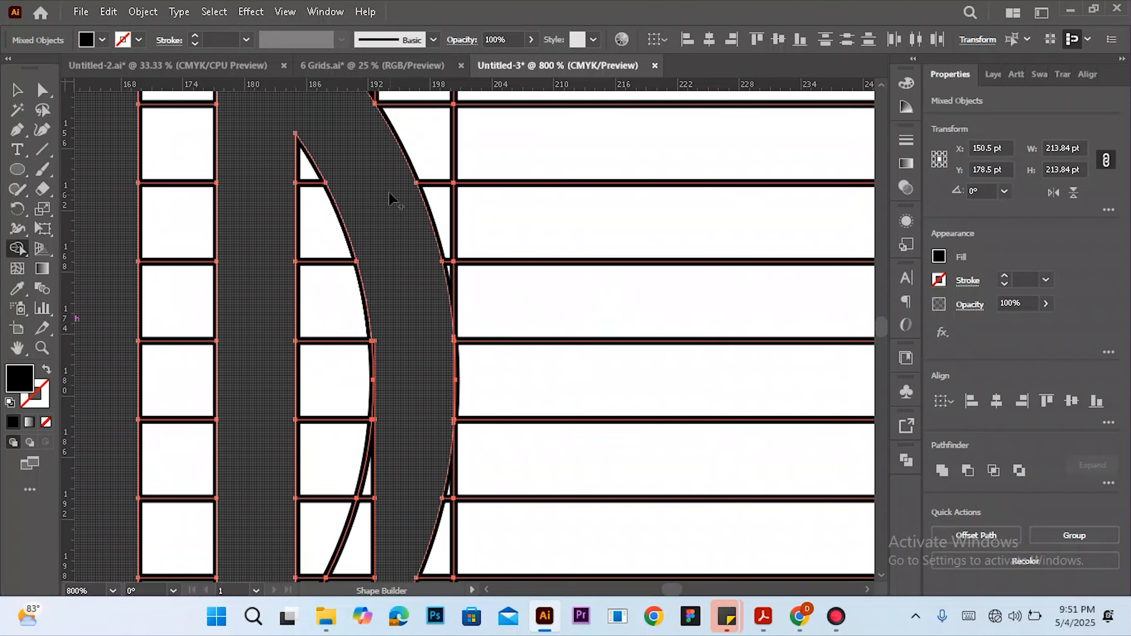
{"action": "scroll", "coordinate": [307, 192], "scroll_direction": "up", "scroll_amount": 1}
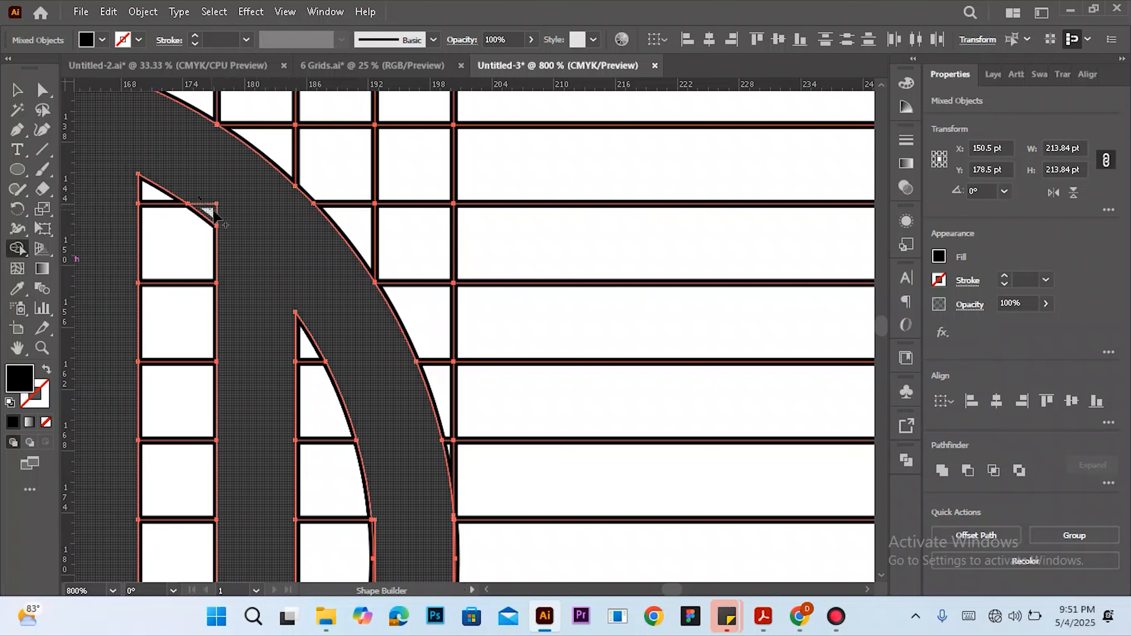
{"action": "scroll", "coordinate": [240, 270], "scroll_direction": "down", "scroll_amount": 10}
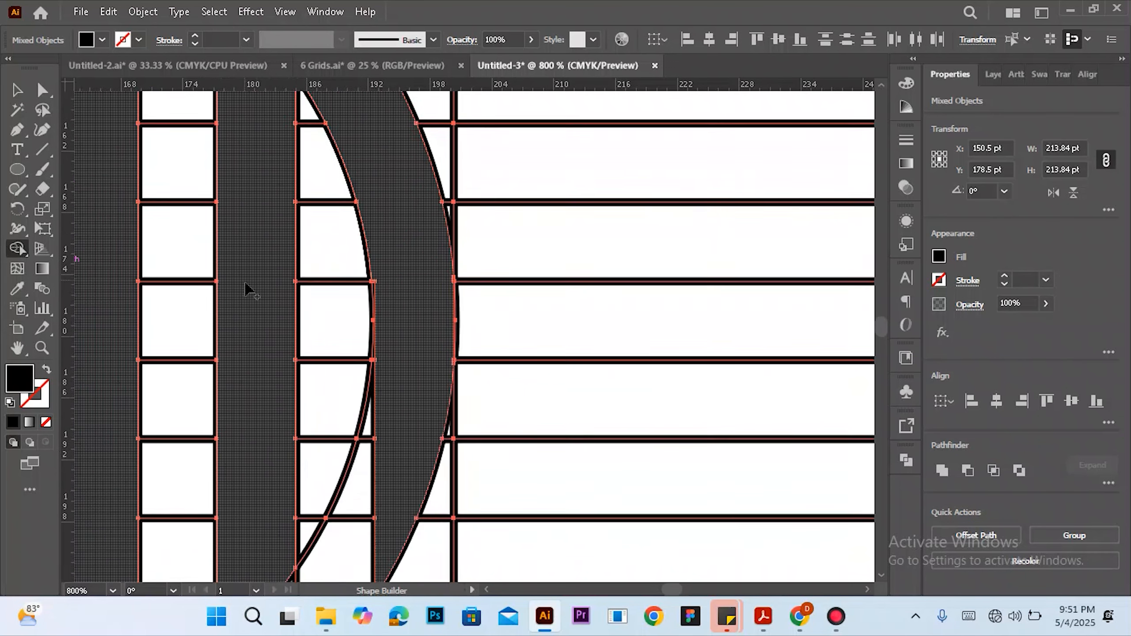
{"action": "scroll", "coordinate": [249, 289], "scroll_direction": "down", "scroll_amount": 2}
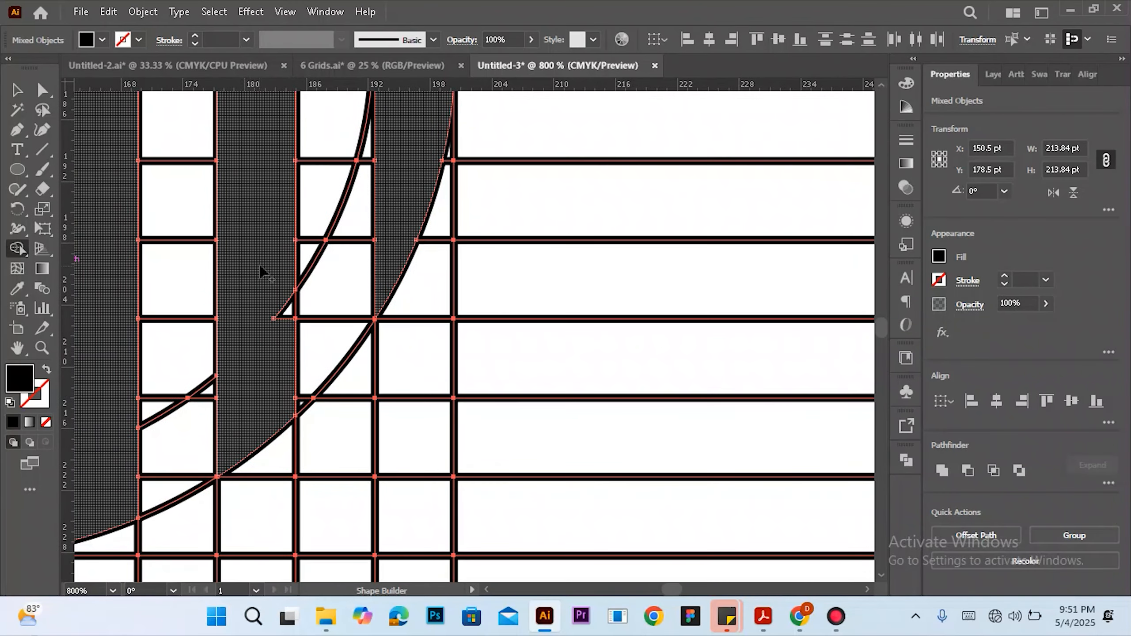
{"action": "left_click_drag", "start_coordinate": [285, 324], "coordinate": [267, 352]}
{"action": "scroll", "coordinate": [249, 330], "scroll_direction": "up", "scroll_amount": 9}
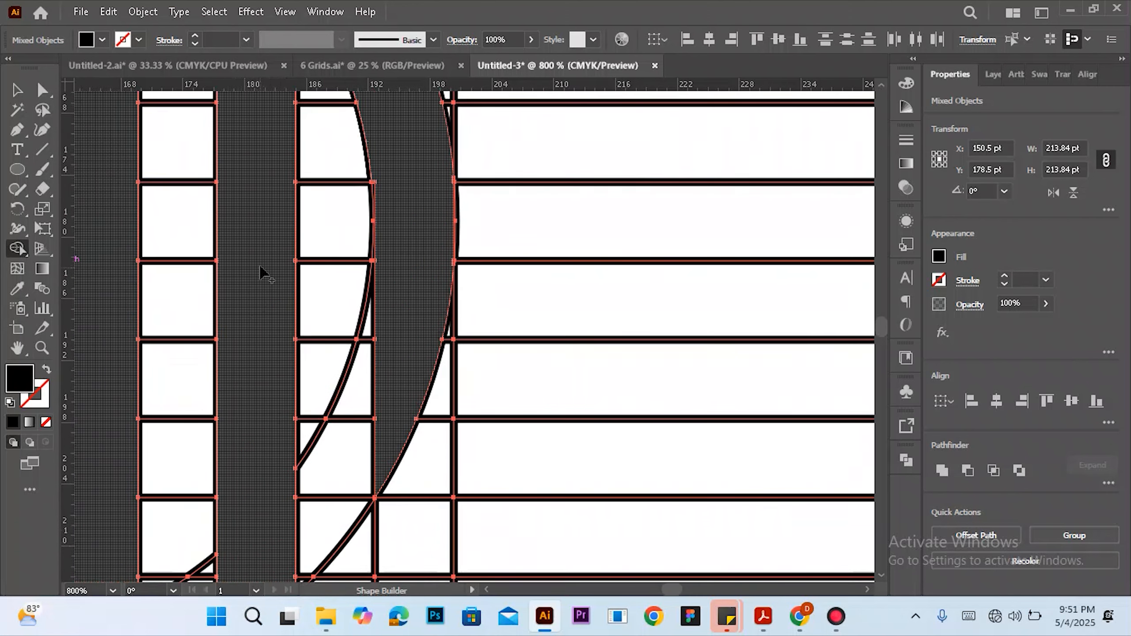
{"action": "scroll", "coordinate": [278, 301], "scroll_direction": "up", "scroll_amount": 3}
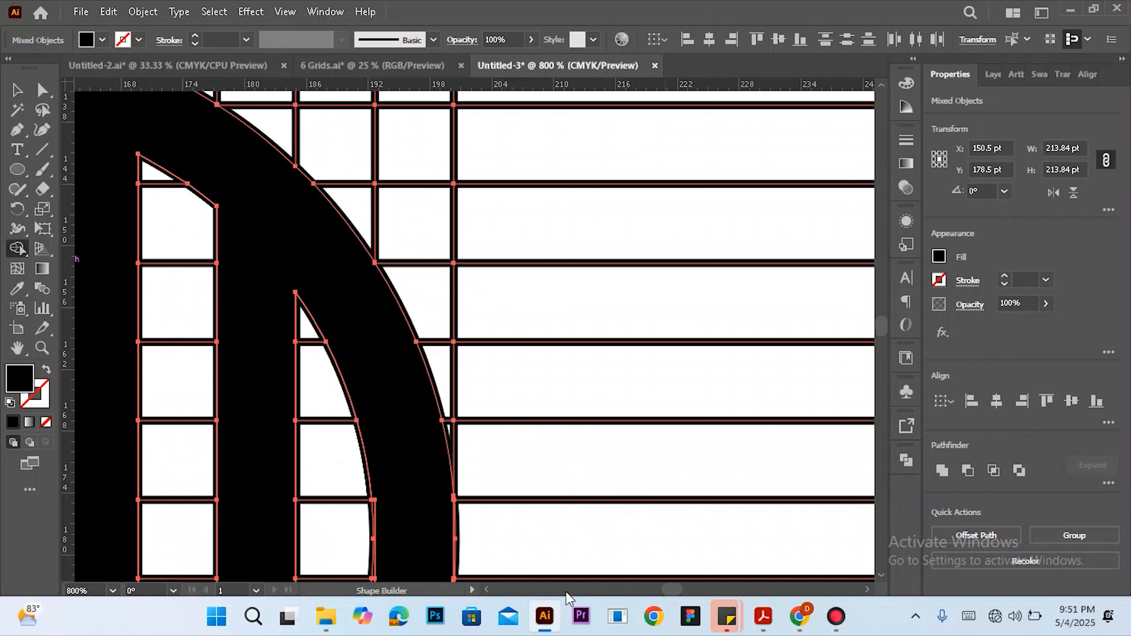
Merge the thin leftover sliver above the middle letter's inner gap into its black upper arm, leaving a curved edge
{"action": "scroll", "coordinate": [489, 591], "scroll_direction": "left", "scroll_amount": 3}
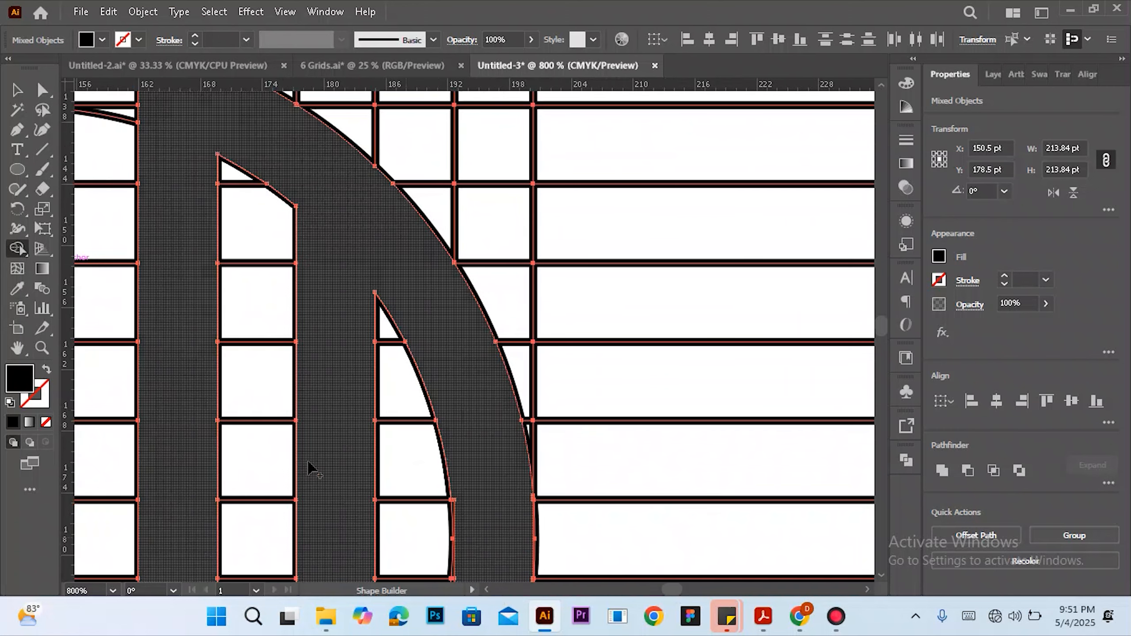
{"action": "scroll", "coordinate": [190, 274], "scroll_direction": "down", "scroll_amount": 6}
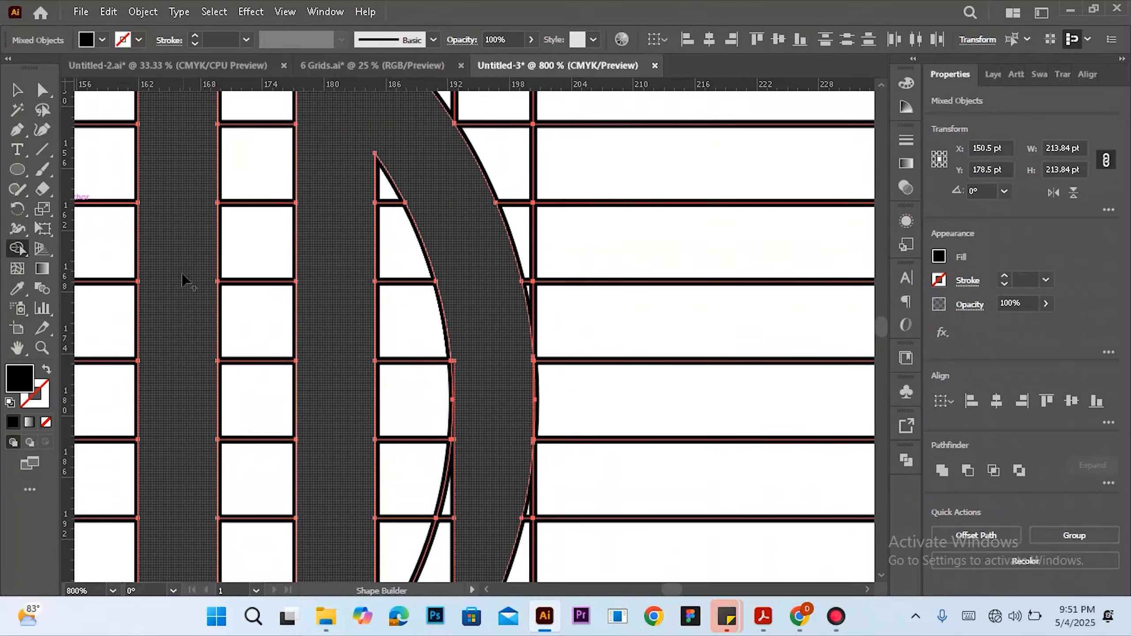
{"action": "scroll", "coordinate": [183, 282], "scroll_direction": "down", "scroll_amount": 9}
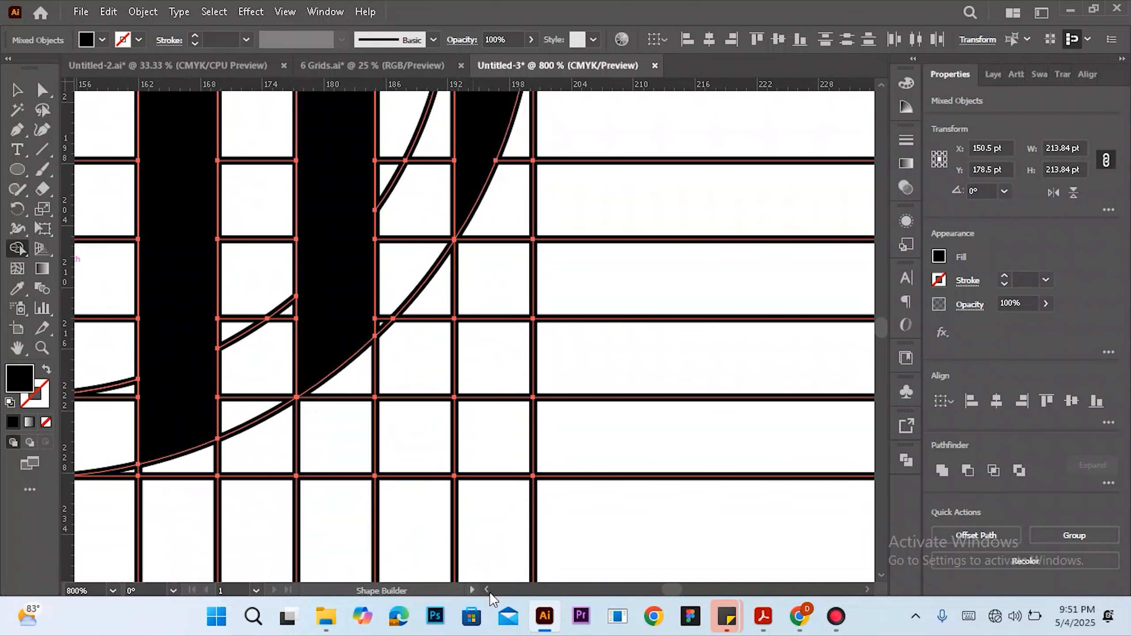
{"action": "scroll", "coordinate": [490, 592], "scroll_direction": "left", "scroll_amount": 10}
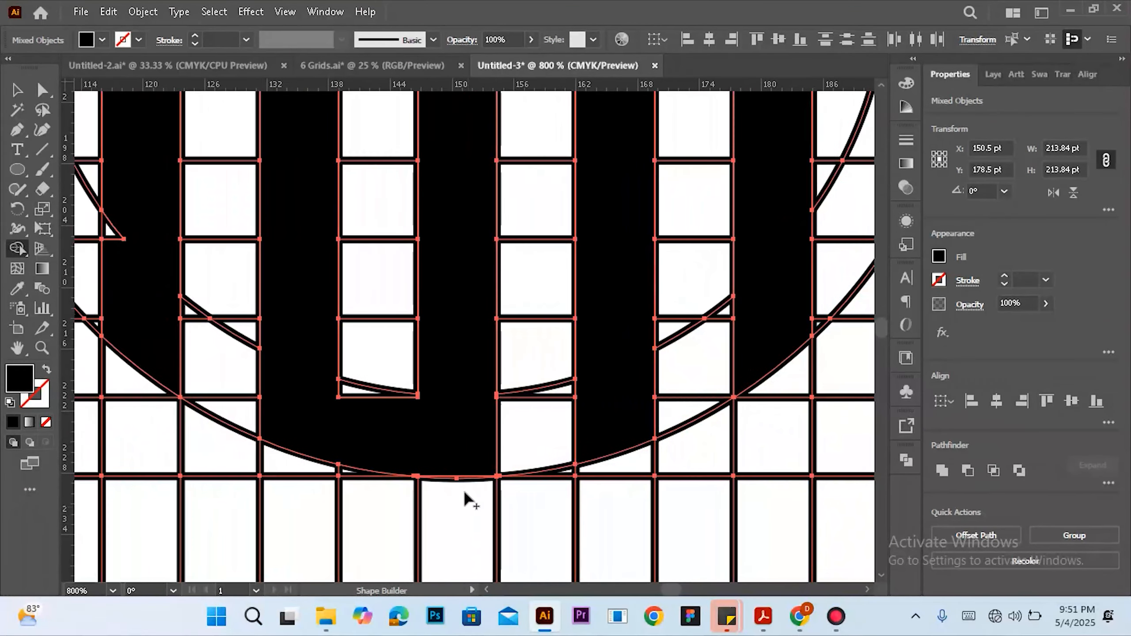
{"action": "scroll", "coordinate": [435, 394], "scroll_direction": "up", "scroll_amount": 6}
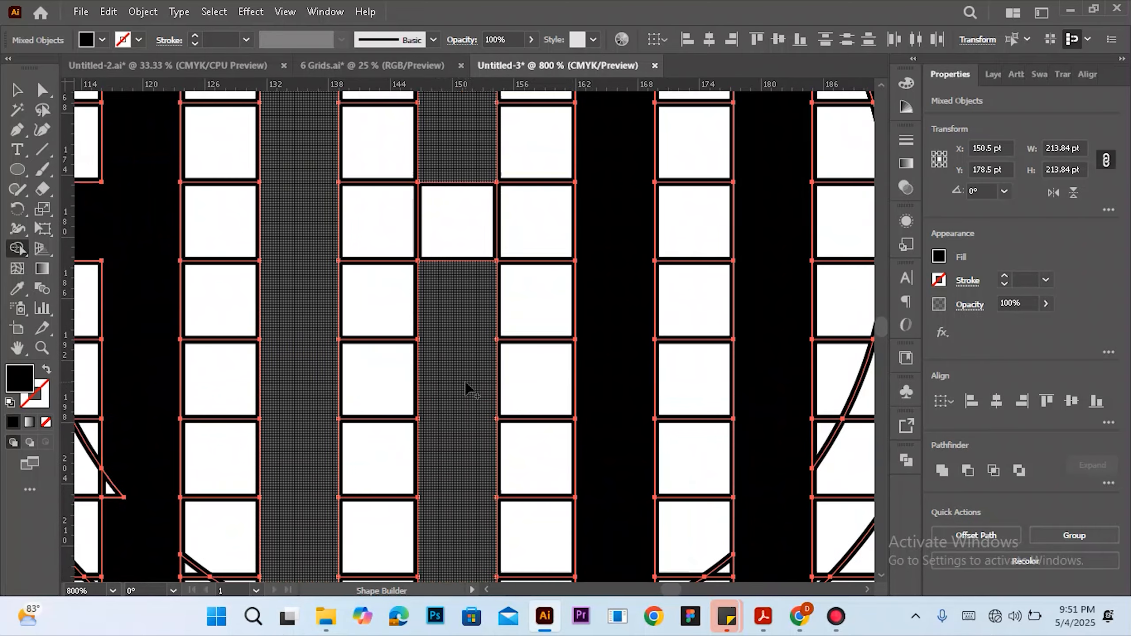
{"action": "scroll", "coordinate": [465, 387], "scroll_direction": "up", "scroll_amount": 10}
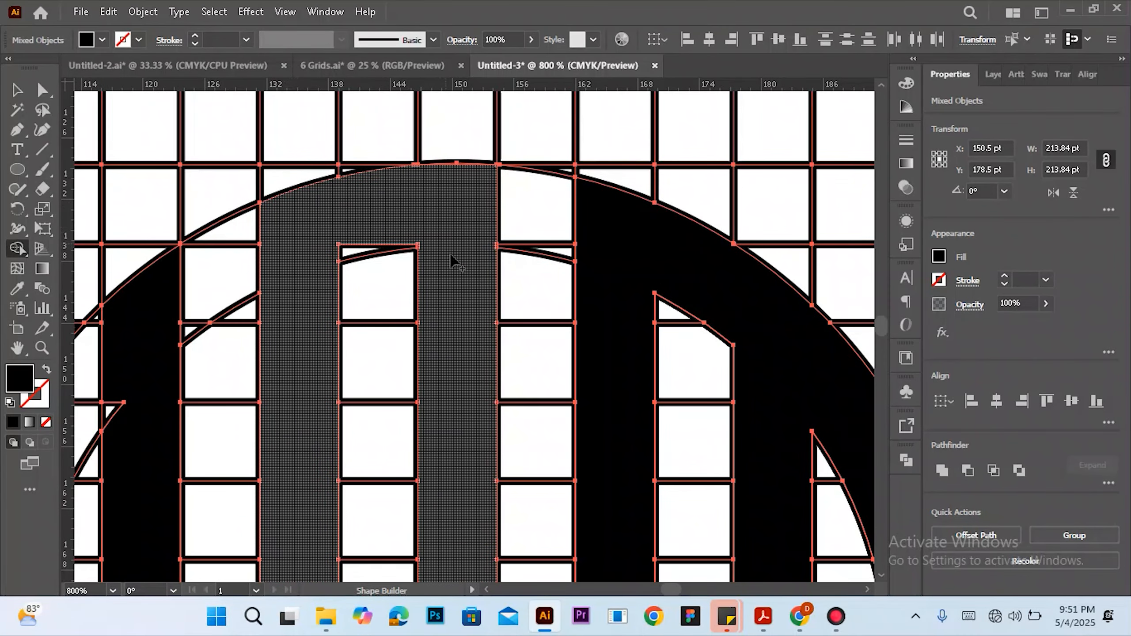
{"action": "scroll", "coordinate": [459, 299], "scroll_direction": "down", "scroll_amount": 3}
{"action": "scroll", "coordinate": [460, 307], "scroll_direction": "up", "scroll_amount": 3}
{"action": "left_click_drag", "start_coordinate": [327, 262], "coordinate": [418, 228]}
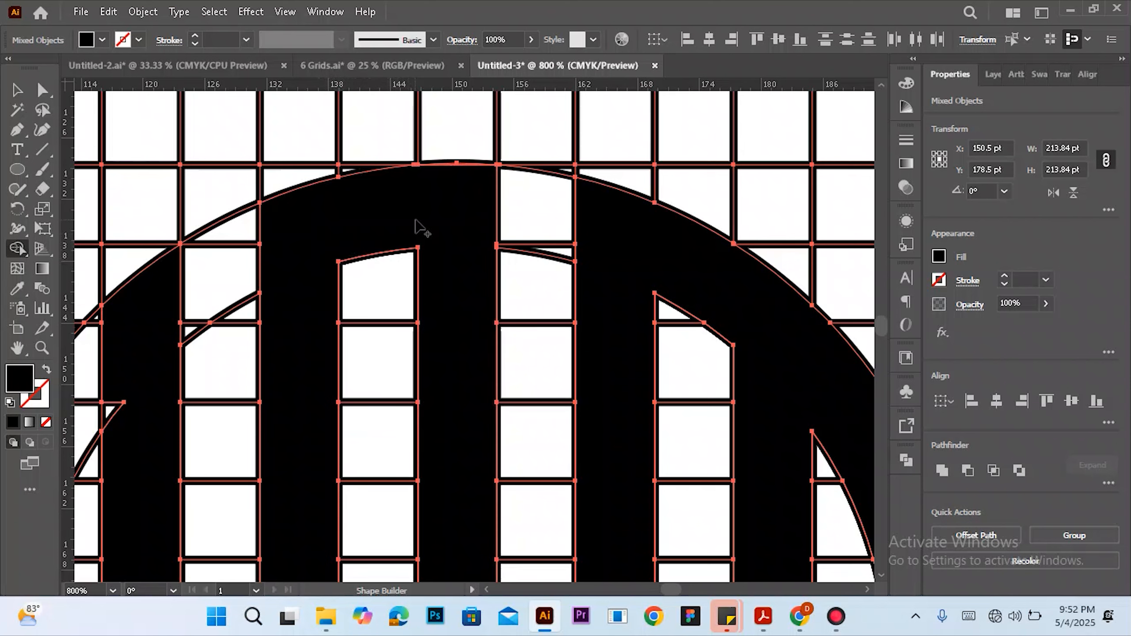
Merge the thin sliver below the middle letter's inner gap into its black lower arm along the inner circle
{"action": "scroll", "coordinate": [459, 308], "scroll_direction": "down", "scroll_amount": 6}
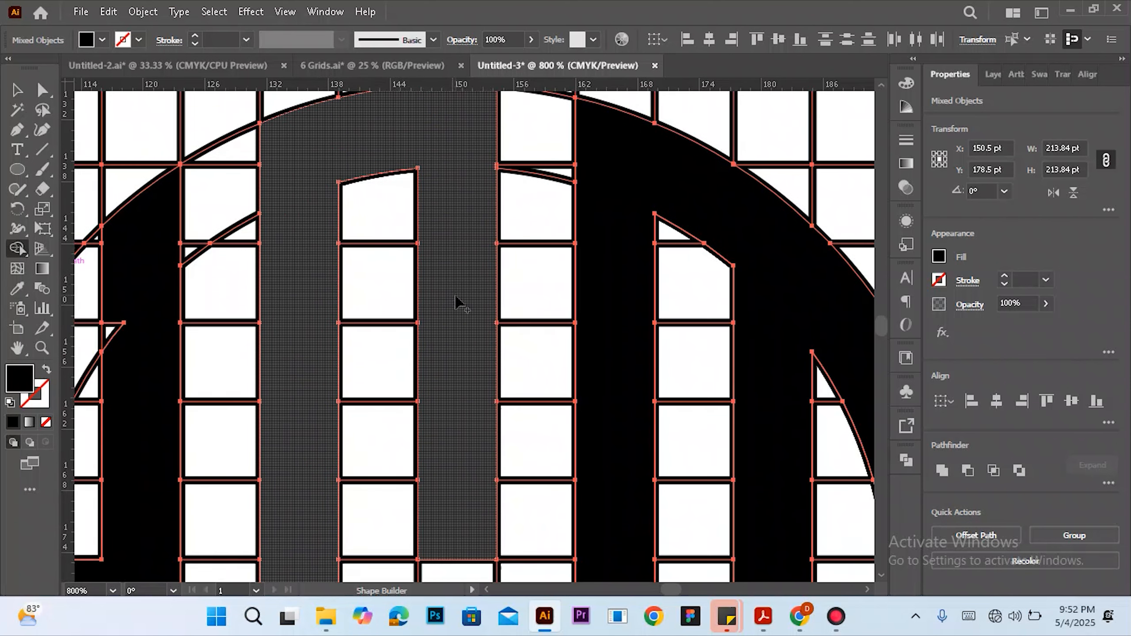
{"action": "scroll", "coordinate": [463, 313], "scroll_direction": "down", "scroll_amount": 7}
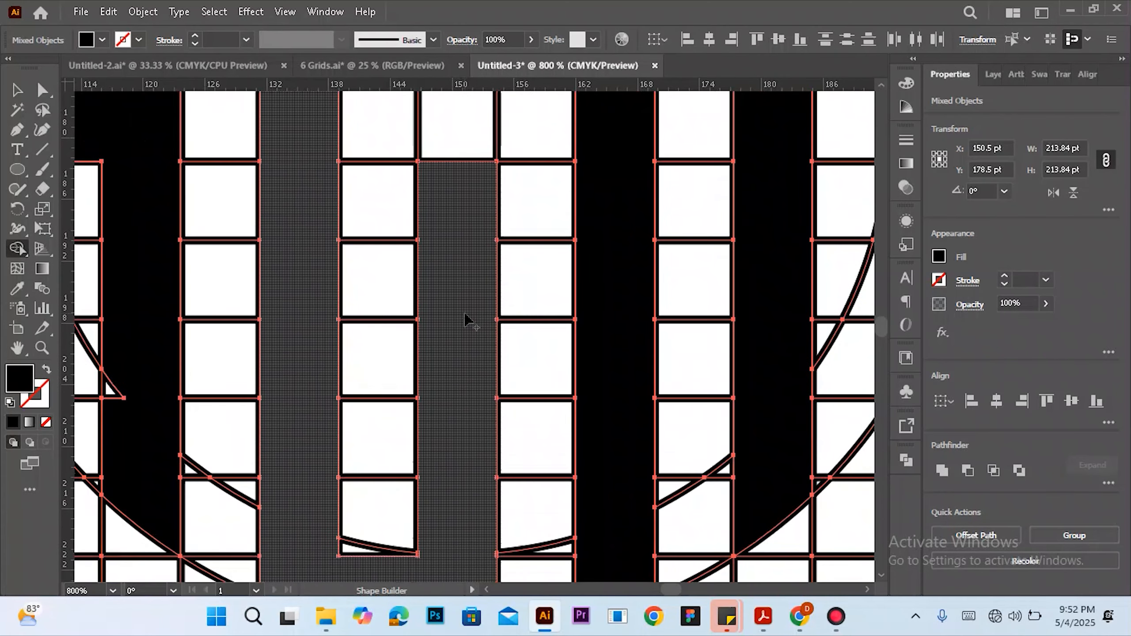
{"action": "scroll", "coordinate": [466, 320], "scroll_direction": "down", "scroll_amount": 1}
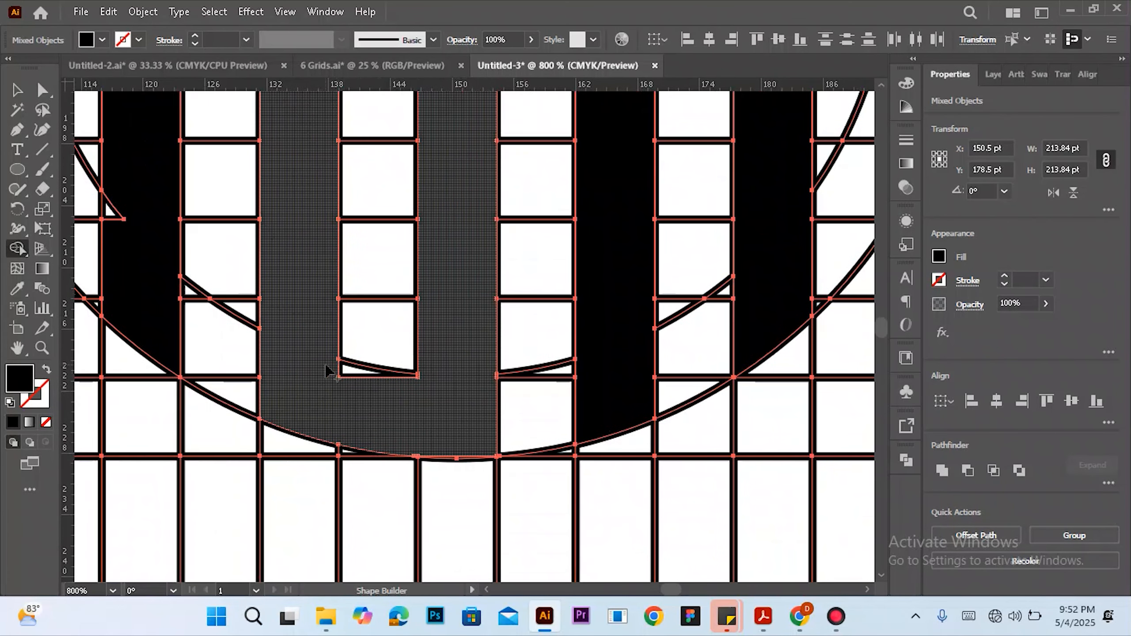
{"action": "left_click_drag", "start_coordinate": [328, 370], "coordinate": [399, 407]}
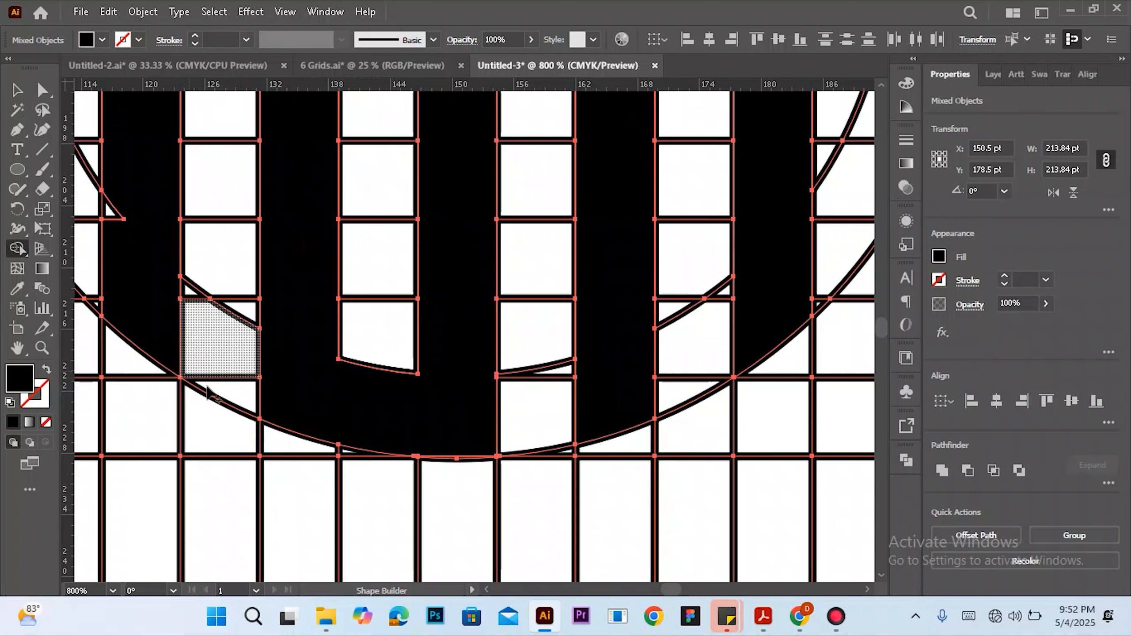
Merge the small leftover triangles at the lower and upper inner ends of the left crescent into the black H shape
{"action": "left_click", "coordinate": [487, 589]}
{"action": "left_click", "coordinate": [488, 588]}
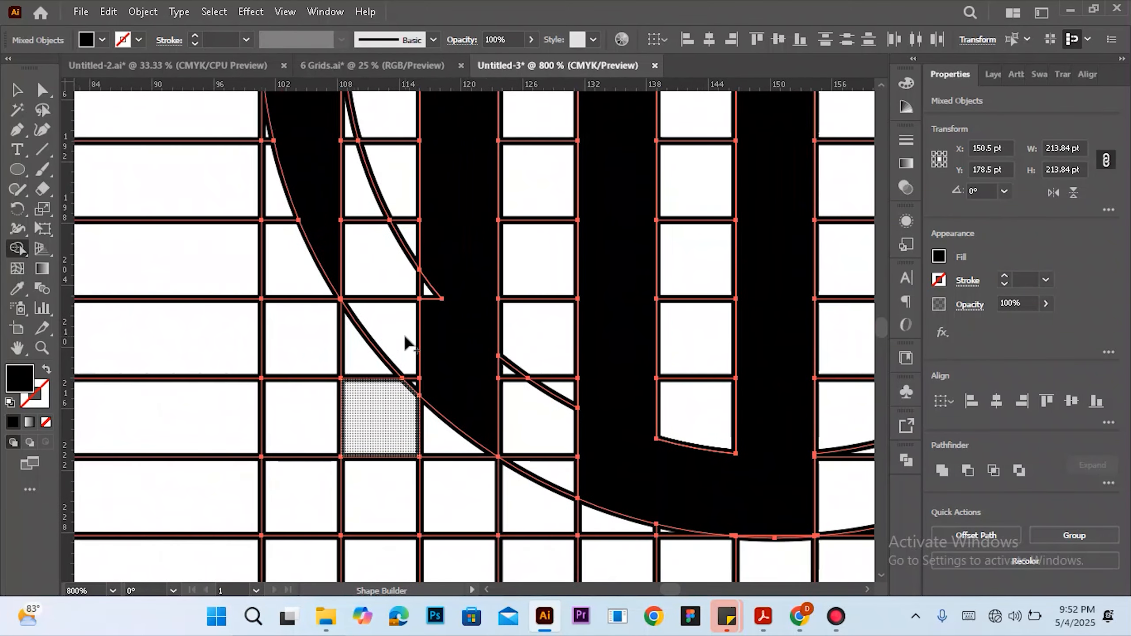
{"action": "scroll", "coordinate": [414, 348], "scroll_direction": "up", "scroll_amount": 2}
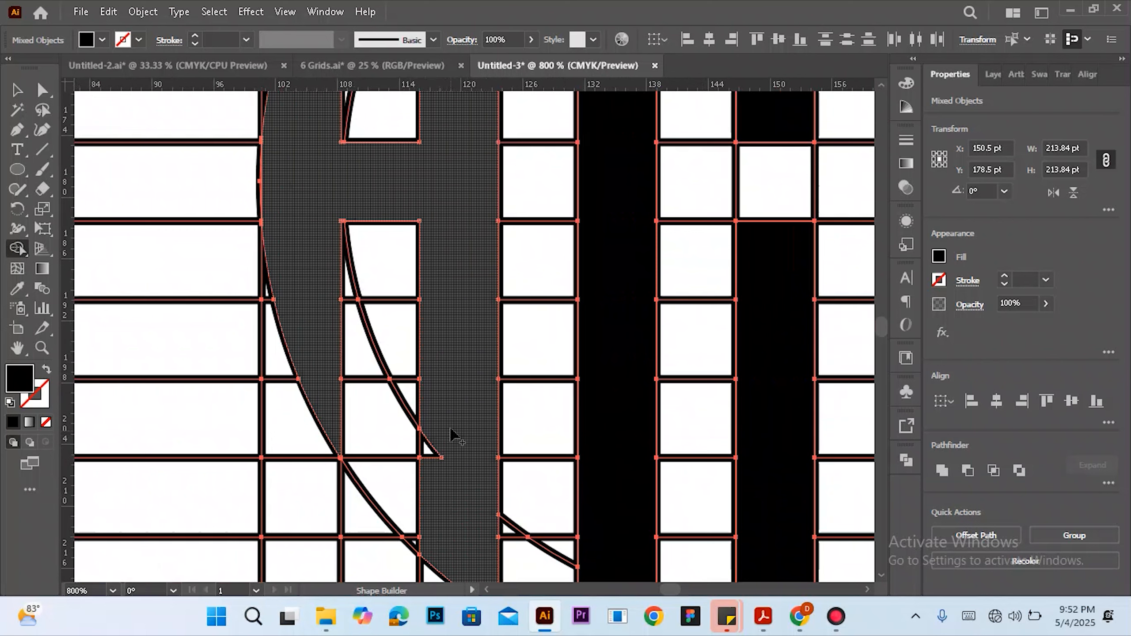
{"action": "left_click_drag", "start_coordinate": [436, 439], "coordinate": [439, 486]}
{"action": "scroll", "coordinate": [446, 476], "scroll_direction": "down", "scroll_amount": 2}
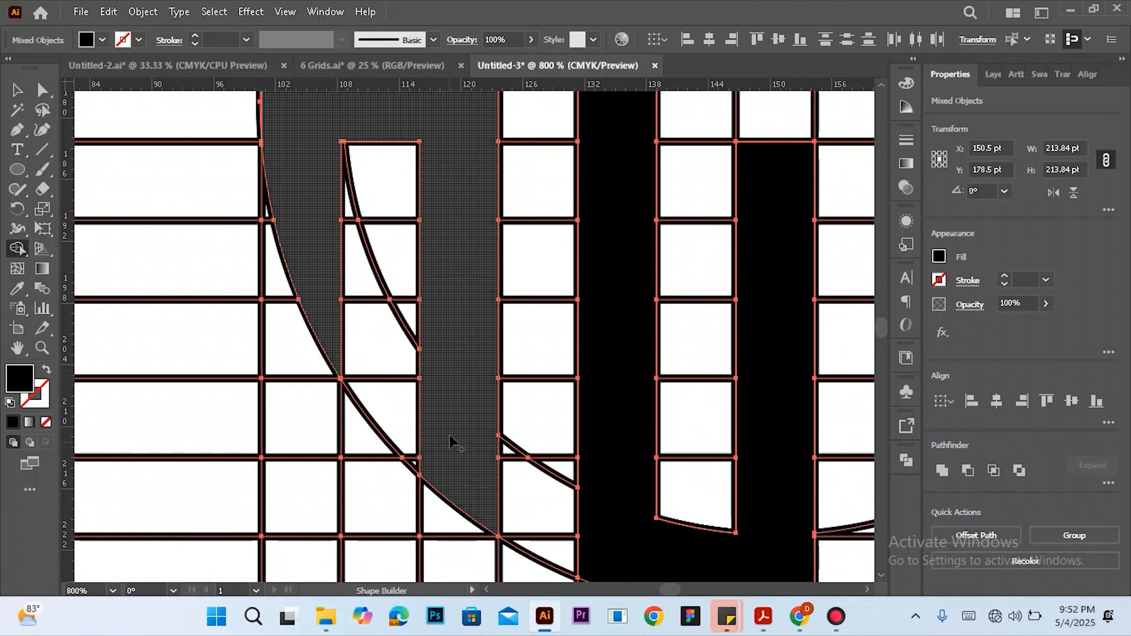
{"action": "scroll", "coordinate": [450, 434], "scroll_direction": "up", "scroll_amount": 2}
{"action": "scroll", "coordinate": [450, 400], "scroll_direction": "up", "scroll_amount": 10}
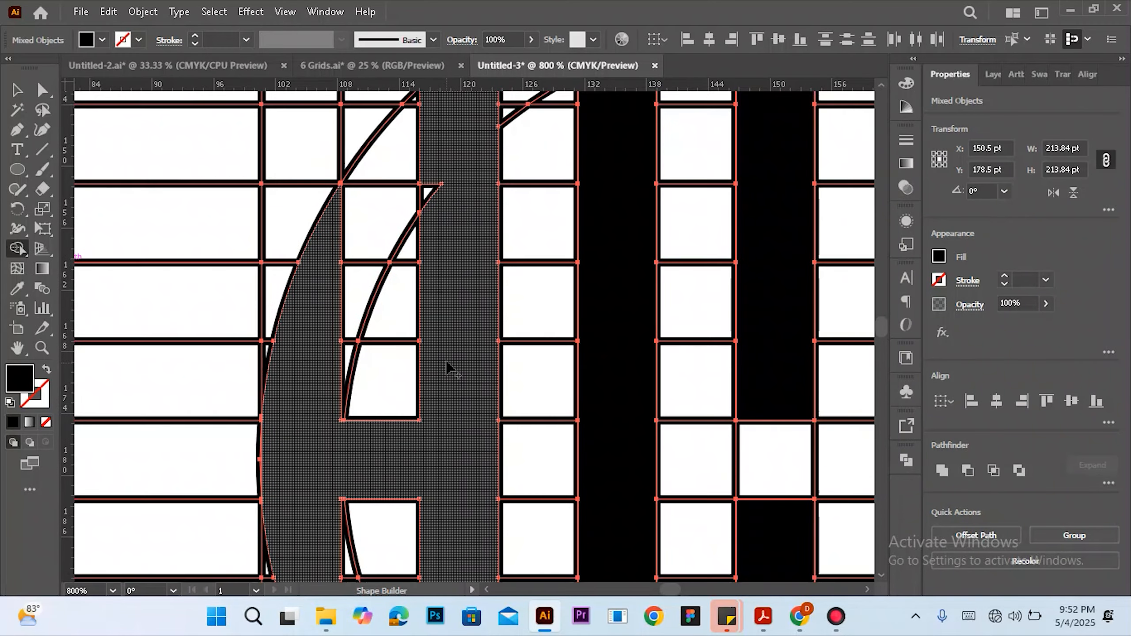
{"action": "left_click_drag", "start_coordinate": [435, 270], "coordinate": [437, 309]}
{"action": "scroll", "coordinate": [324, 447], "scroll_direction": "down", "scroll_amount": 4}
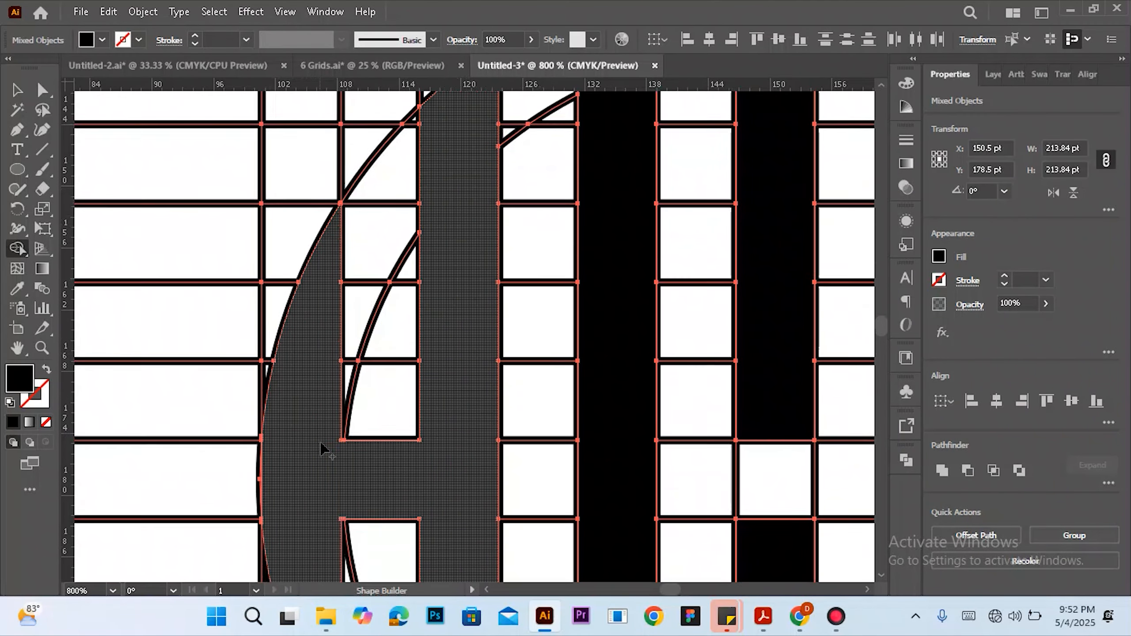
{"action": "scroll", "coordinate": [325, 446], "scroll_direction": "up", "scroll_amount": 2}
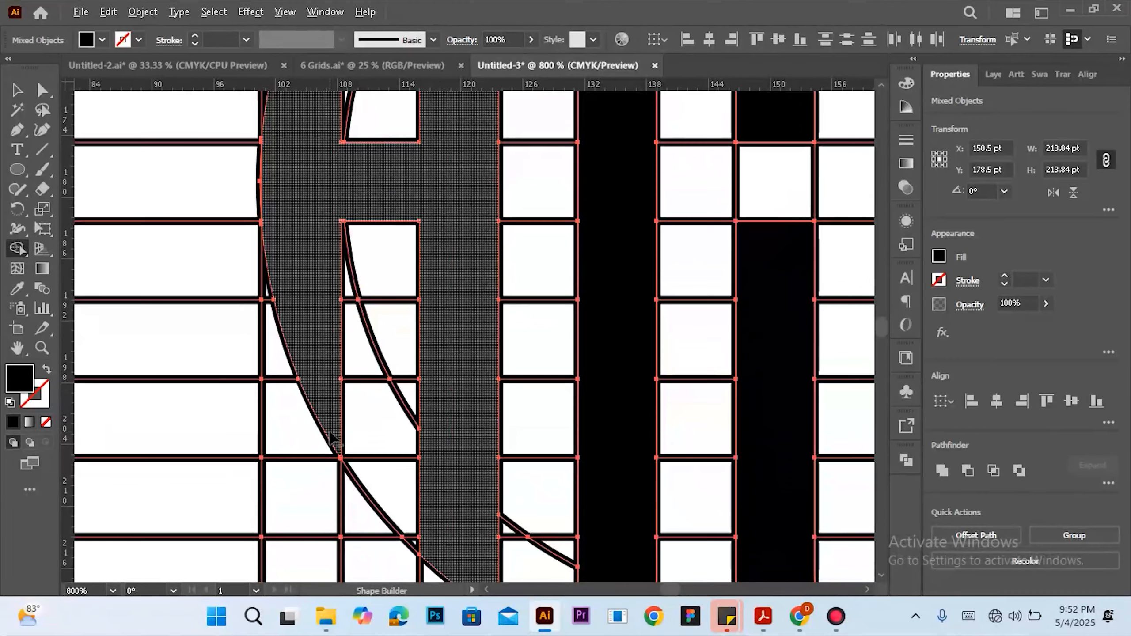
Move the black H, C and M shapes together off the line grid to the empty area at about X 271.5 pt, Y 78.5 pt
{"action": "scroll", "coordinate": [417, 426], "scroll_direction": "down", "scroll_amount": 5, "text": "alt"}
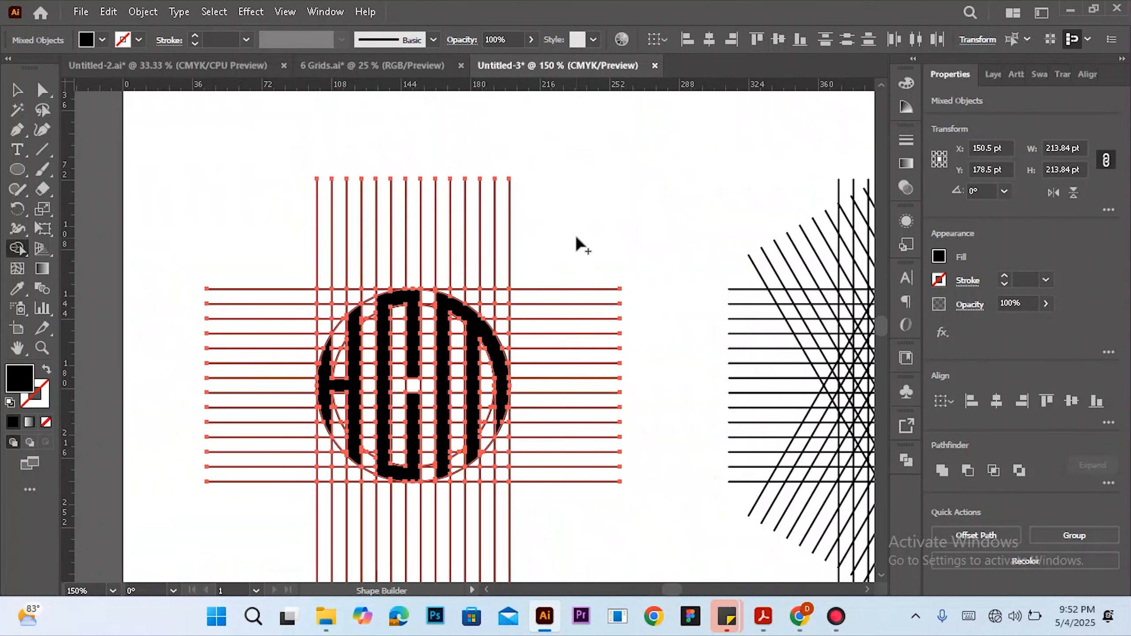
{"action": "left_click", "coordinate": [14, 90]}
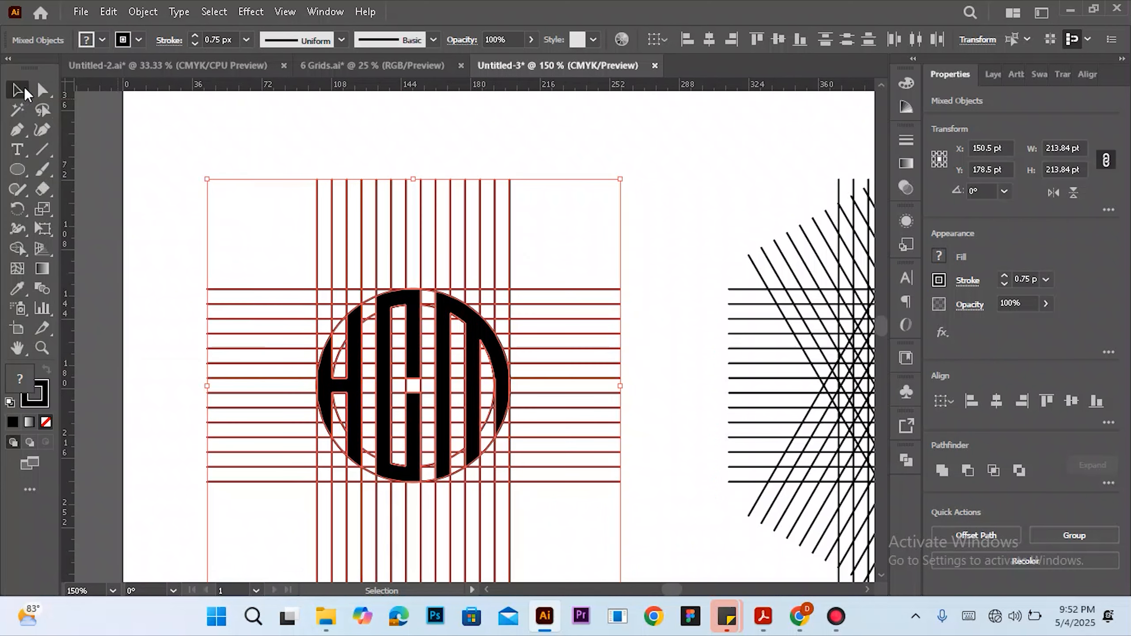
{"action": "left_click", "coordinate": [604, 127]}
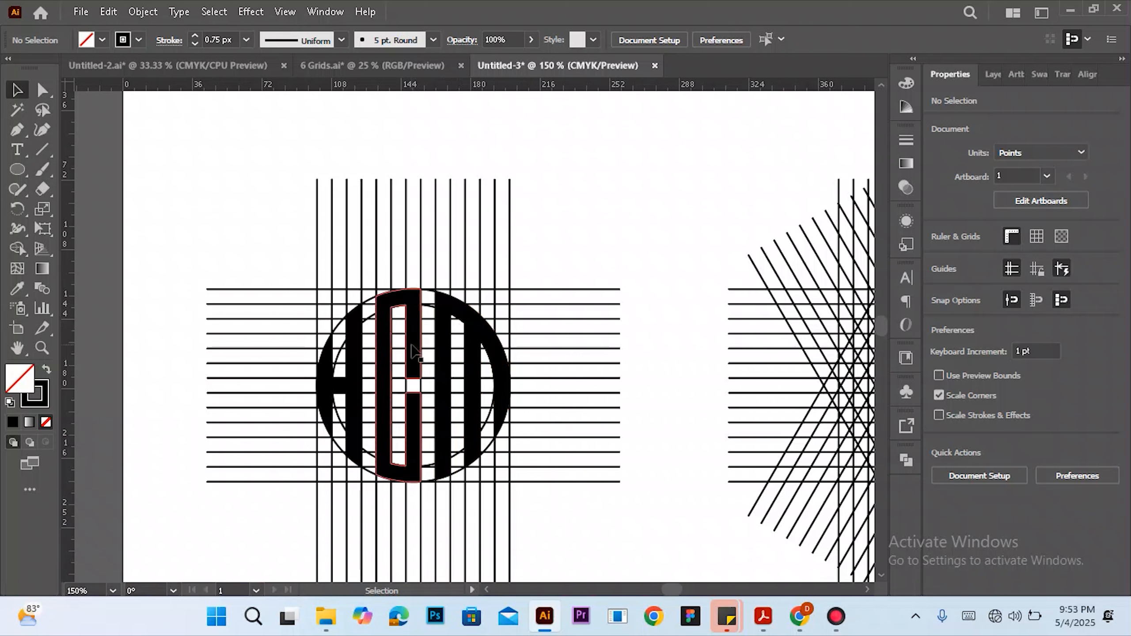
{"action": "left_click", "coordinate": [357, 370]}
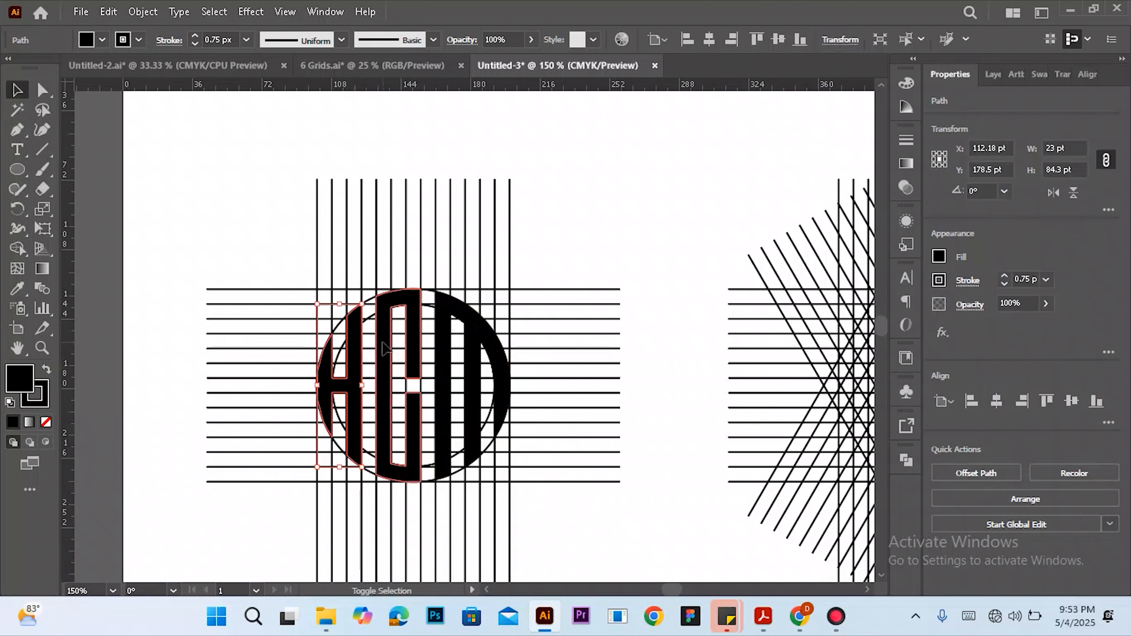
{"action": "left_click", "coordinate": [384, 348], "text": "shift"}
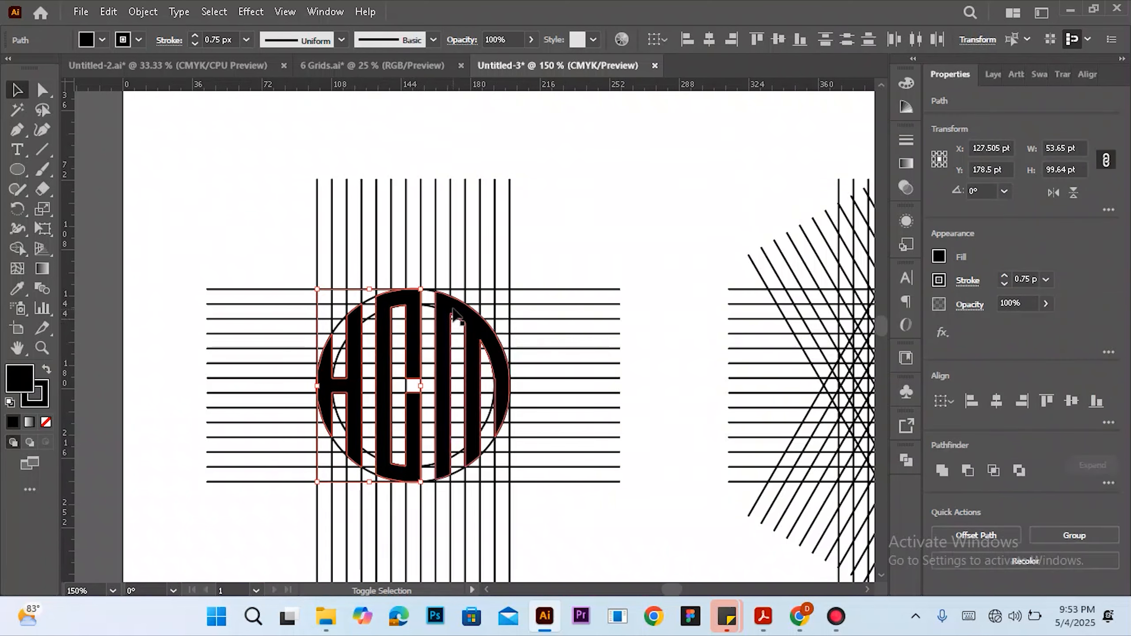
{"action": "left_click", "coordinate": [454, 310], "text": "shift"}
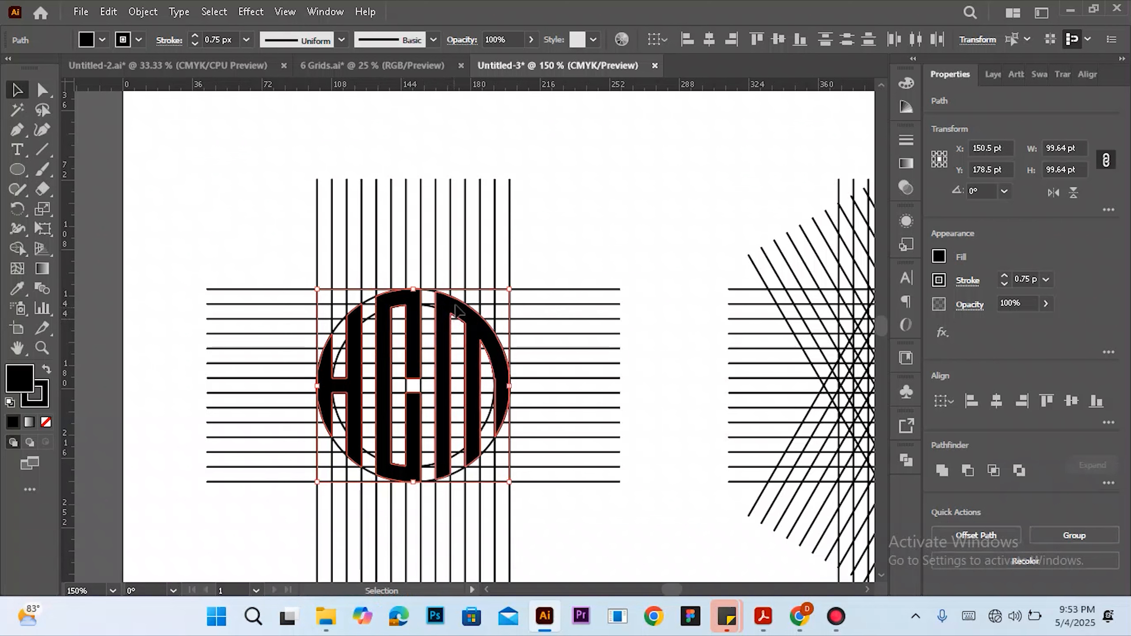
{"action": "left_click_drag", "start_coordinate": [455, 307], "coordinate": [687, 116]}
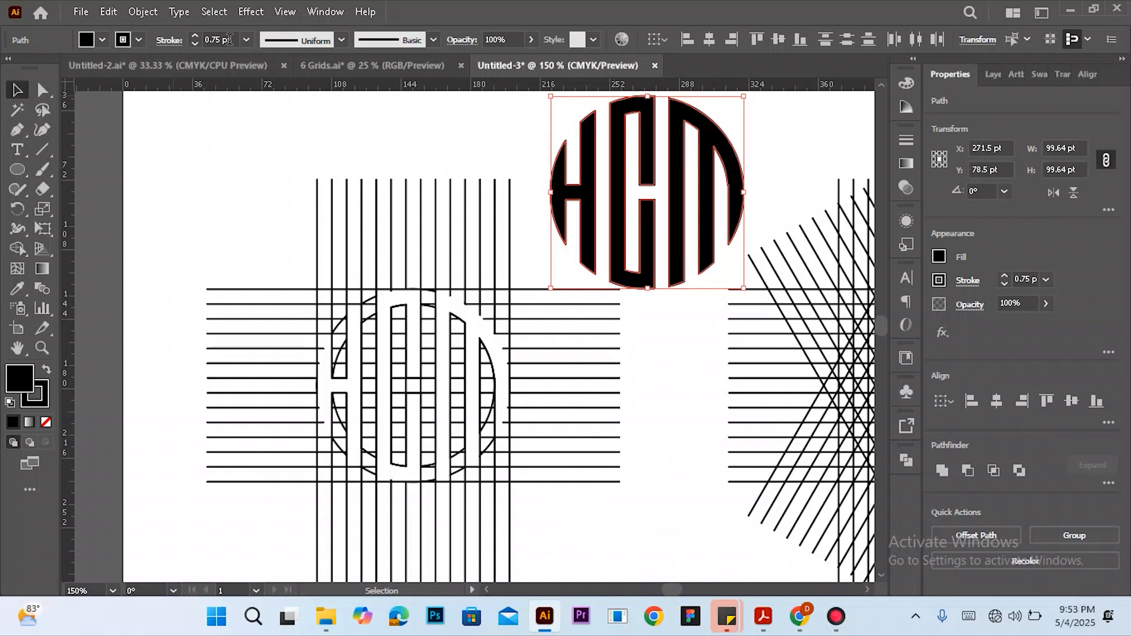
Set the stroke of the three letters to 2 px and expand both their fill and stroke
{"action": "left_click", "coordinate": [197, 36]}
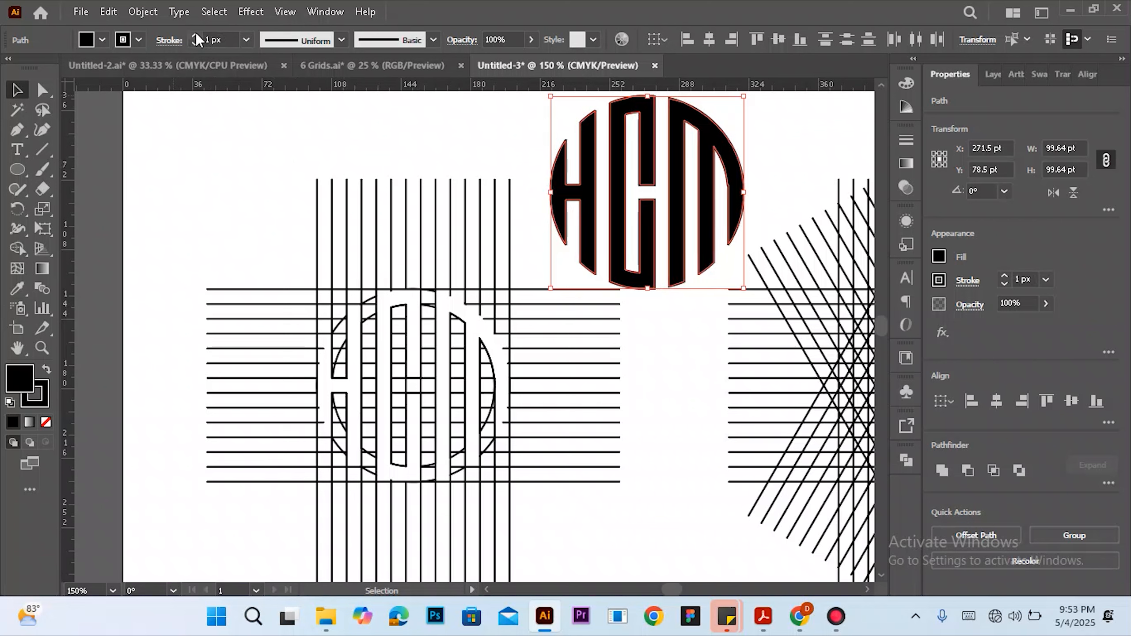
{"action": "left_click", "coordinate": [197, 36]}
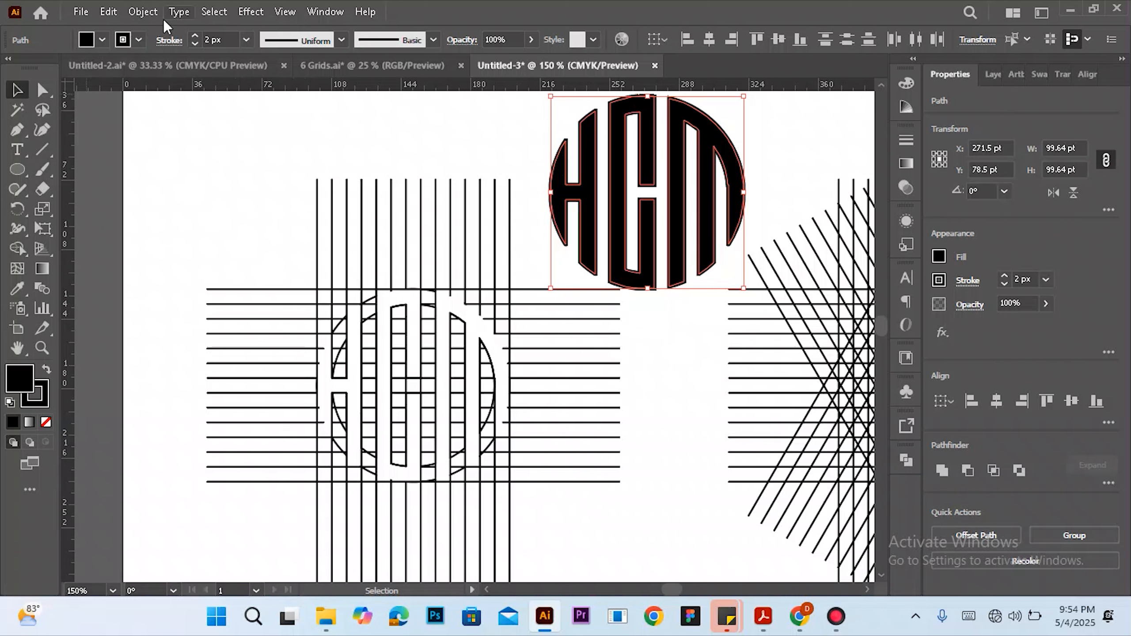
{"action": "left_click", "coordinate": [143, 12]}
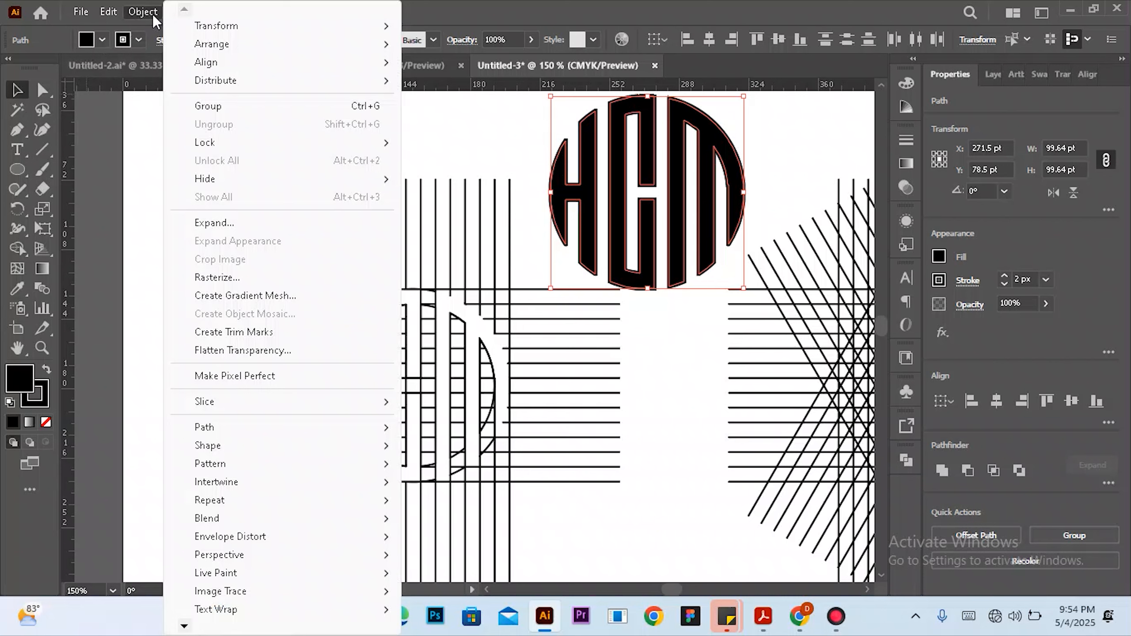
{"action": "left_click", "coordinate": [214, 223]}
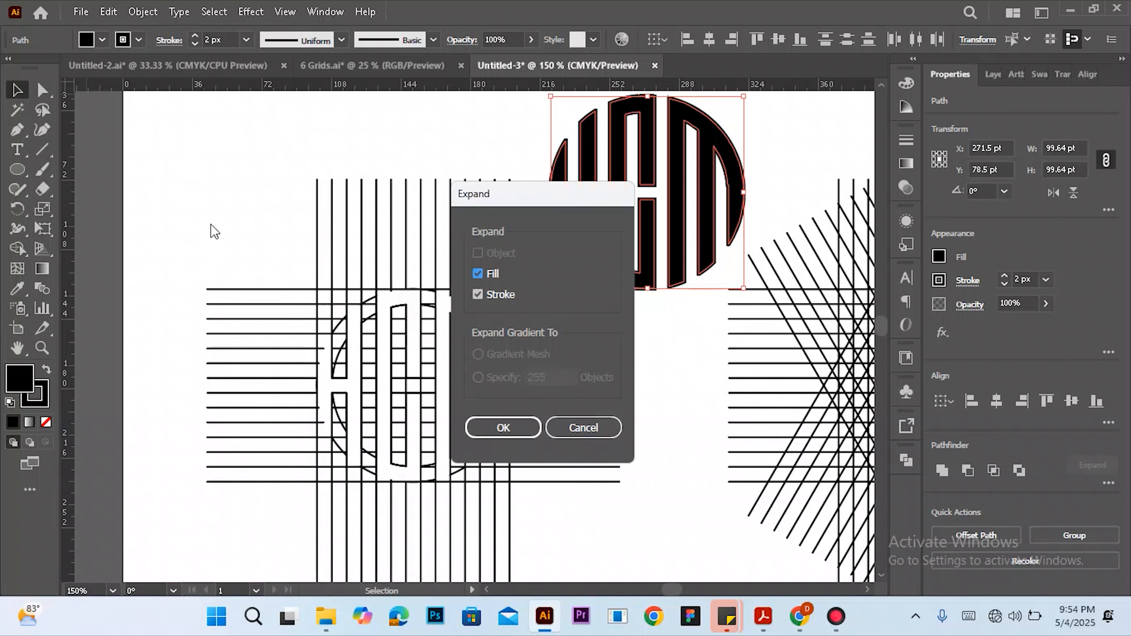
{"action": "left_click", "coordinate": [490, 429]}
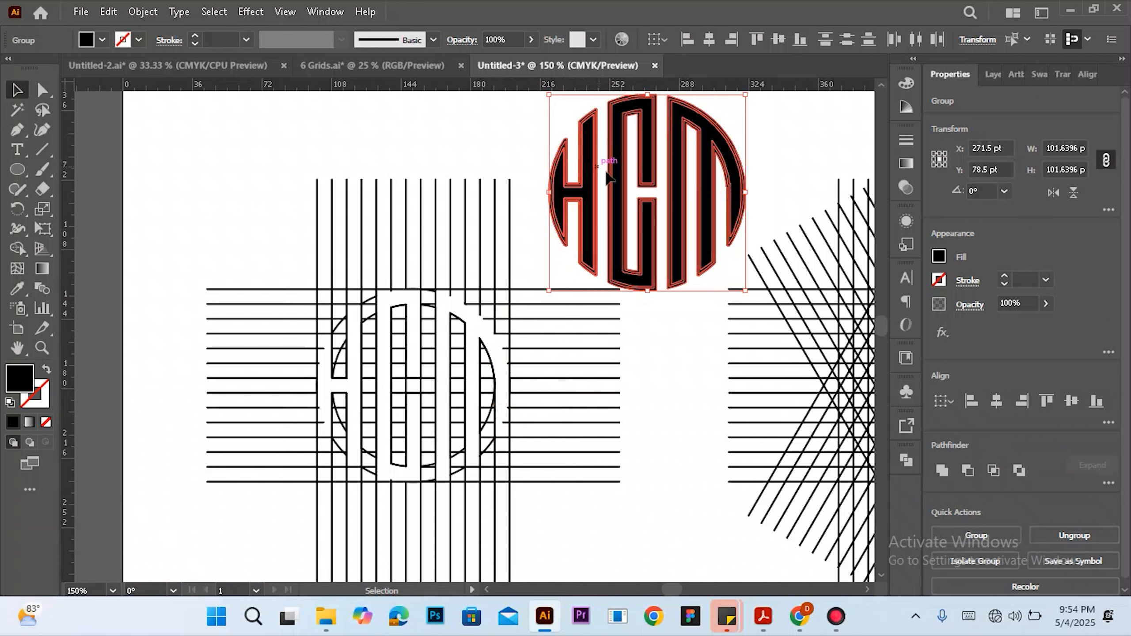
Unite the overlapping pieces of the expanded HCM lettermark with Pathfinder and deselect it
{"action": "left_click", "coordinate": [907, 460]}
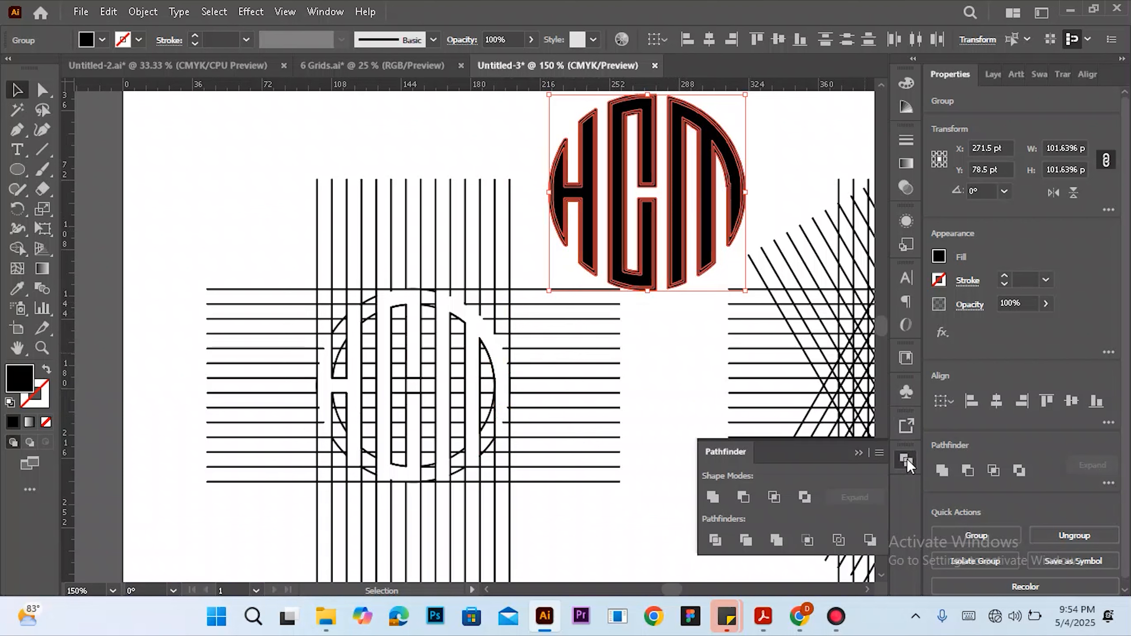
{"action": "left_click", "coordinate": [713, 496]}
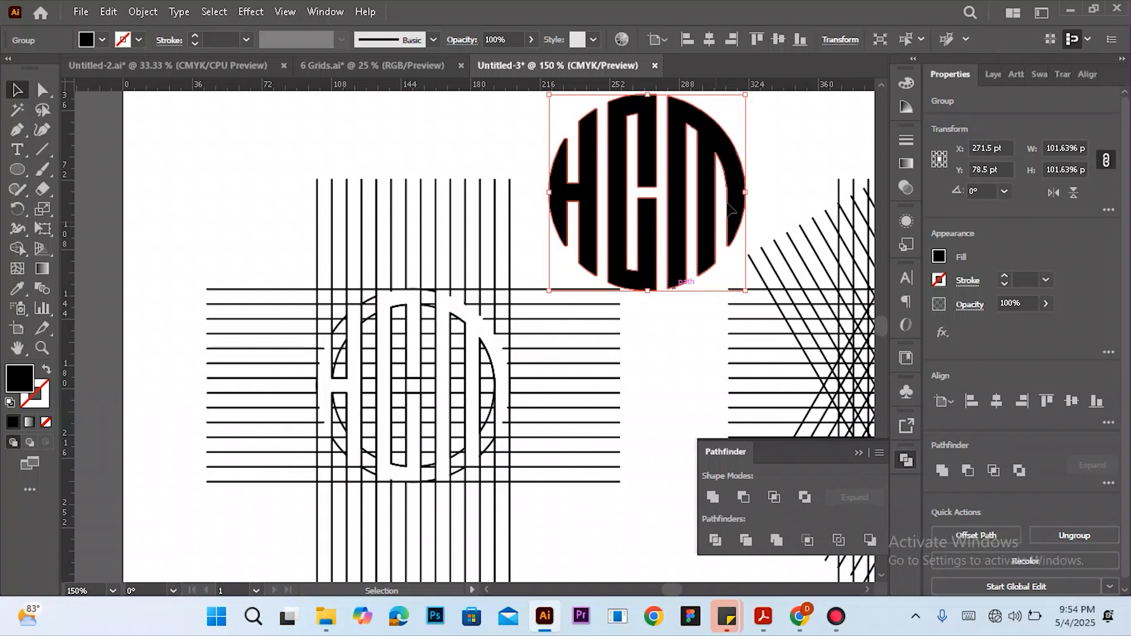
{"action": "left_click", "coordinate": [773, 154]}
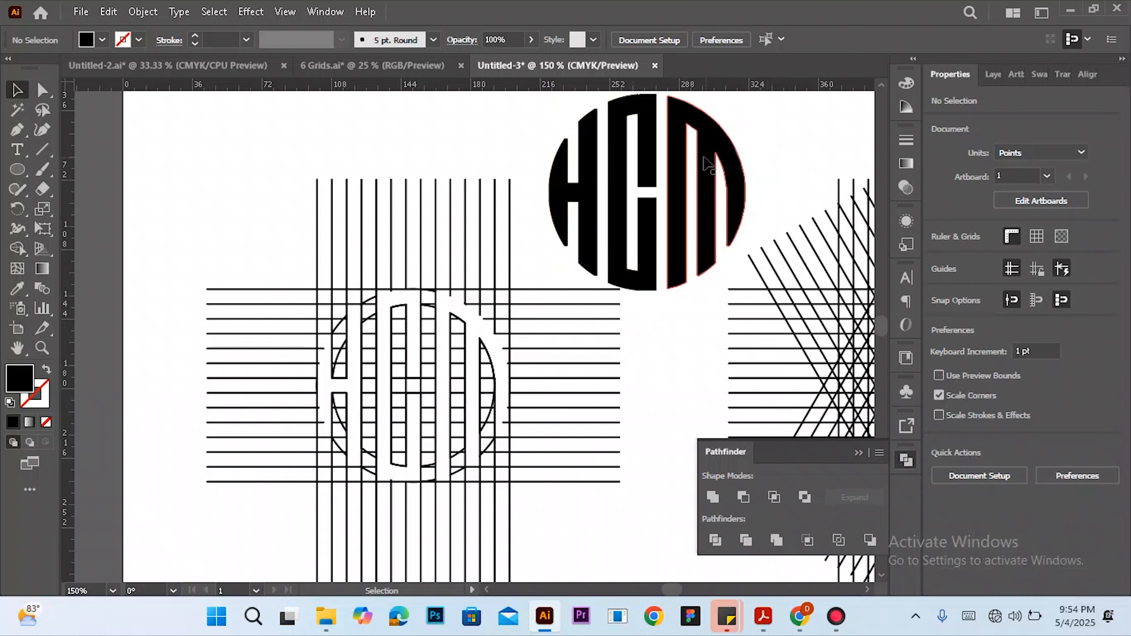
{"action": "left_click", "coordinate": [781, 114]}
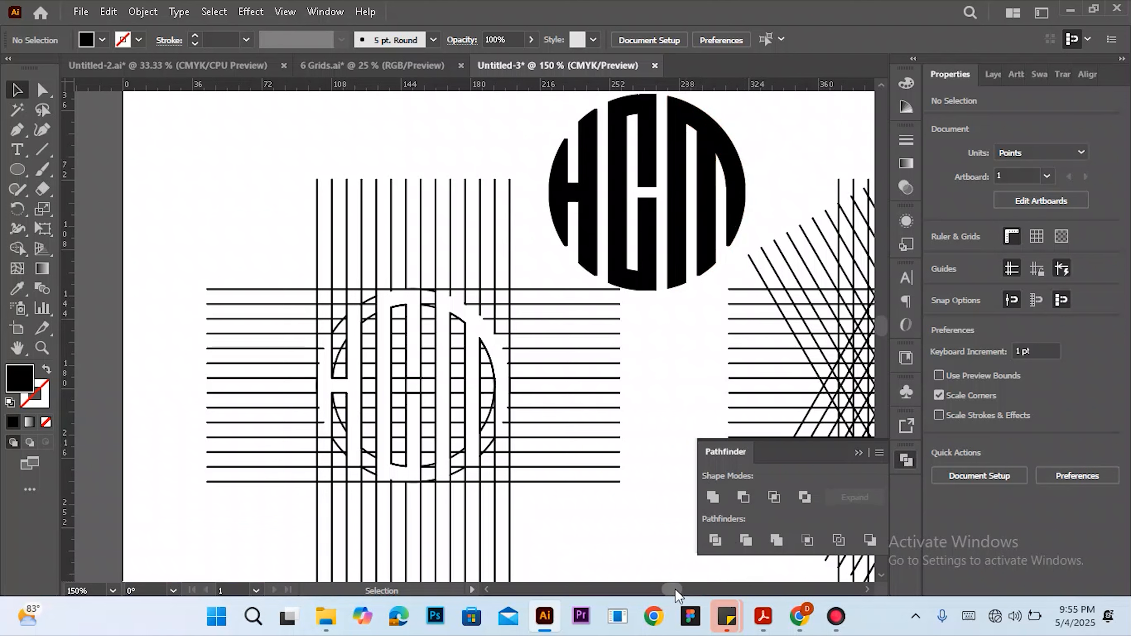
Check the next letter pair on the reference tiles and return to the second line grid
{"action": "mouse_move", "coordinate": [675, 588]}
{"action": "left_mouse_down"}
{"action": "mouse_move", "coordinate": [665, 590]}
{"action": "mouse_move", "coordinate": [677, 586]}
{"action": "left_mouse_up"}
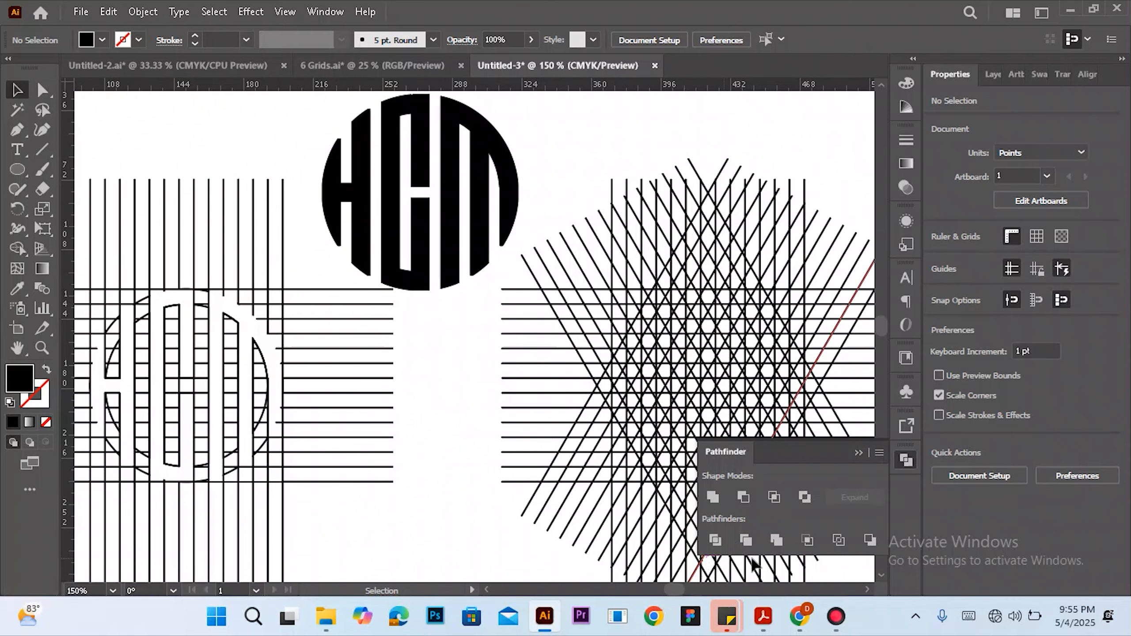
{"action": "left_click", "coordinate": [836, 617]}
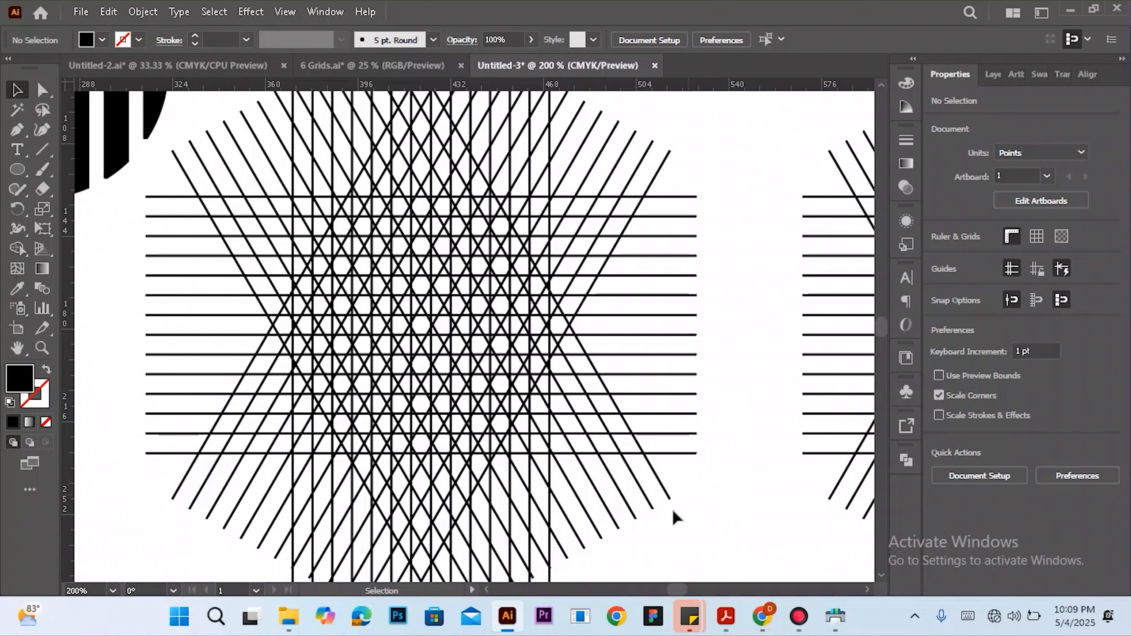
{"action": "left_click_drag", "start_coordinate": [675, 588], "coordinate": [660, 587]}
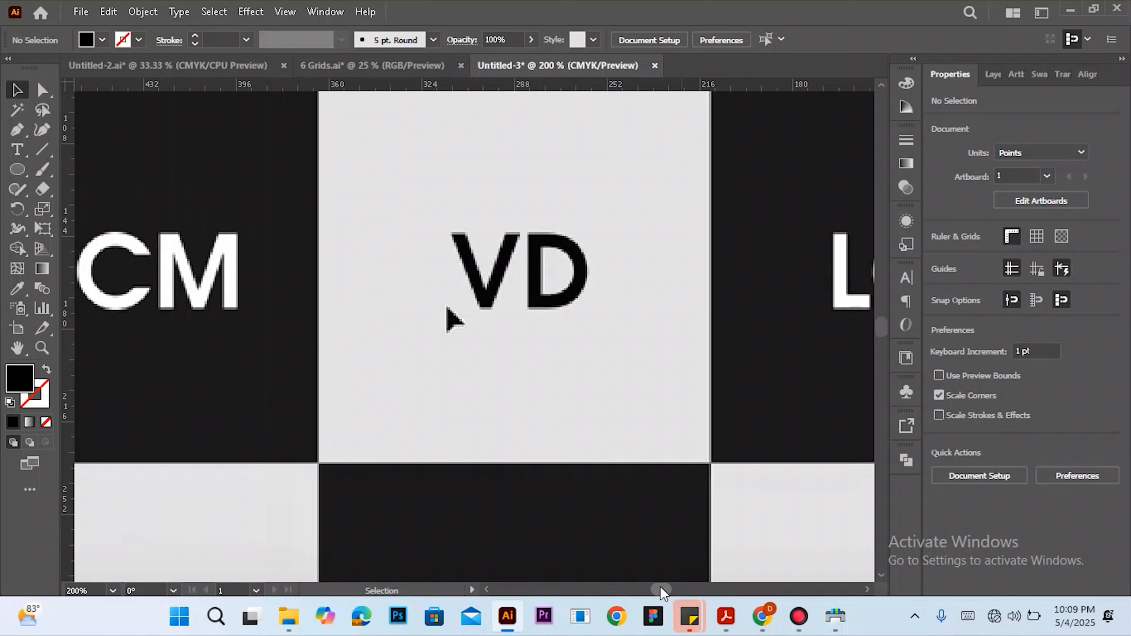
{"action": "left_click_drag", "start_coordinate": [660, 587], "coordinate": [678, 584]}
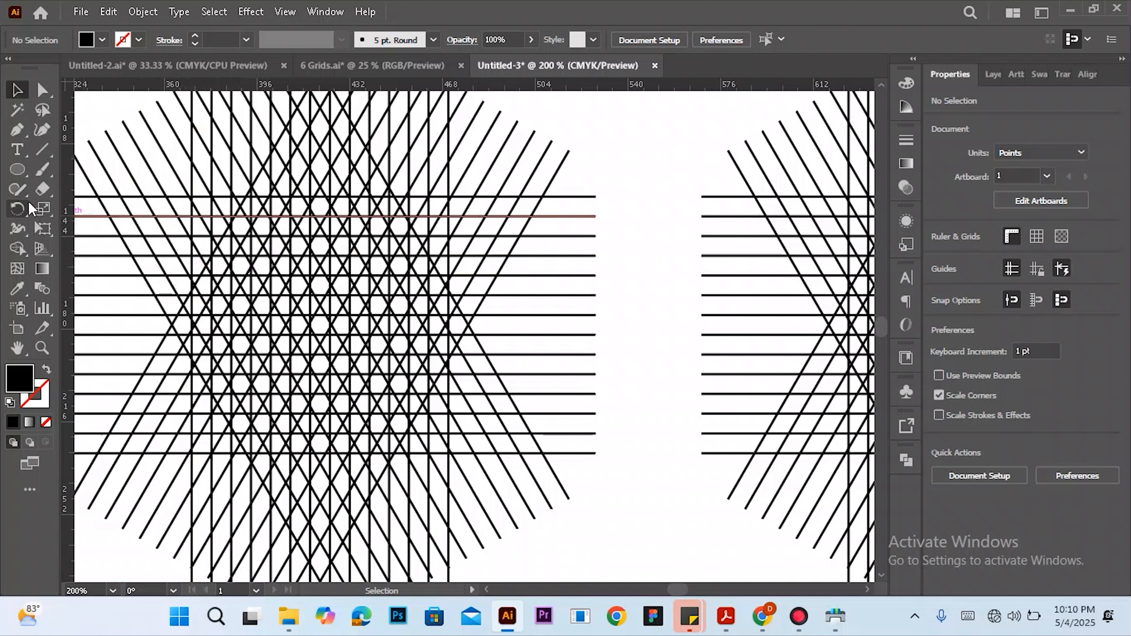
Set up the Ellipse tool with no fill and a black 0.5 px stroke for drawing on the second grid
{"action": "left_click", "coordinate": [29, 175]}
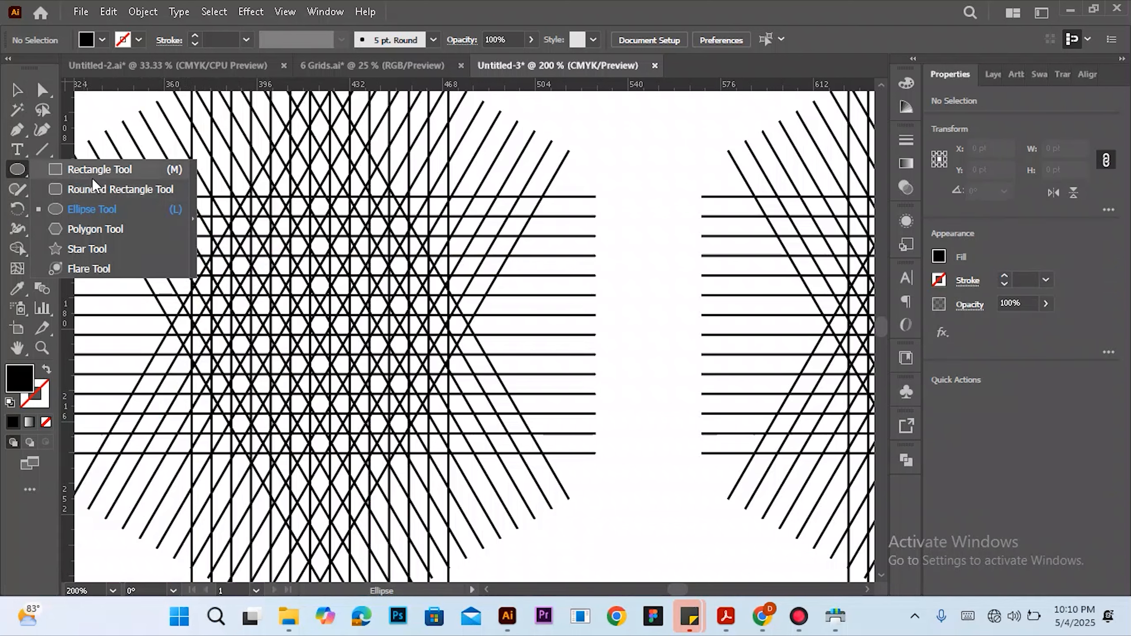
{"action": "left_click", "coordinate": [84, 209]}
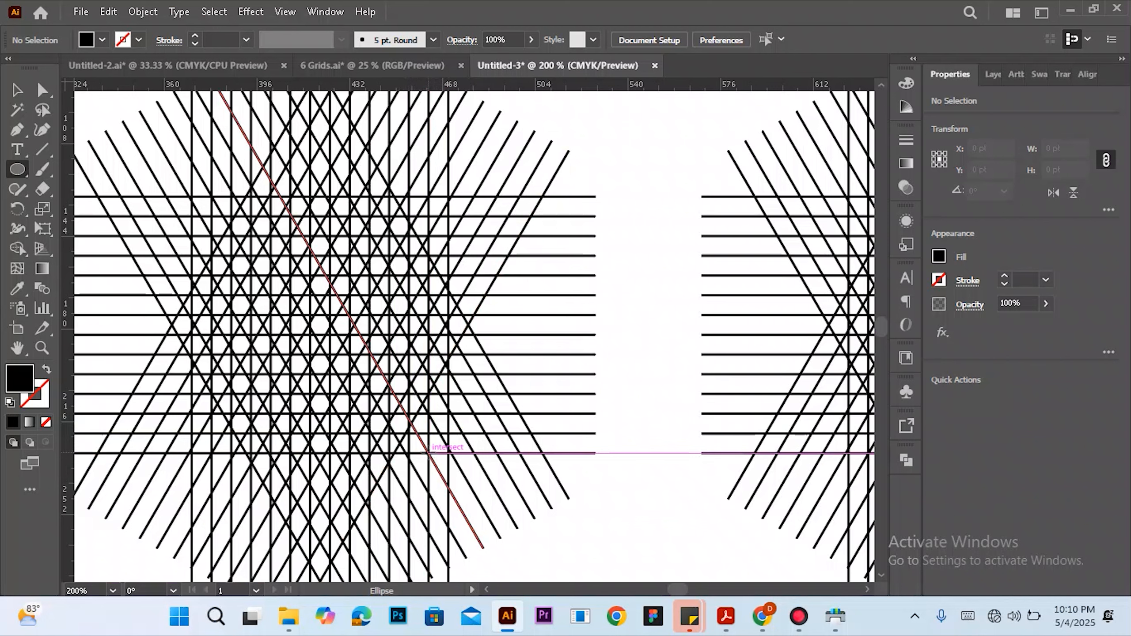
{"action": "left_click_drag", "start_coordinate": [429, 453], "coordinate": [317, 369]}
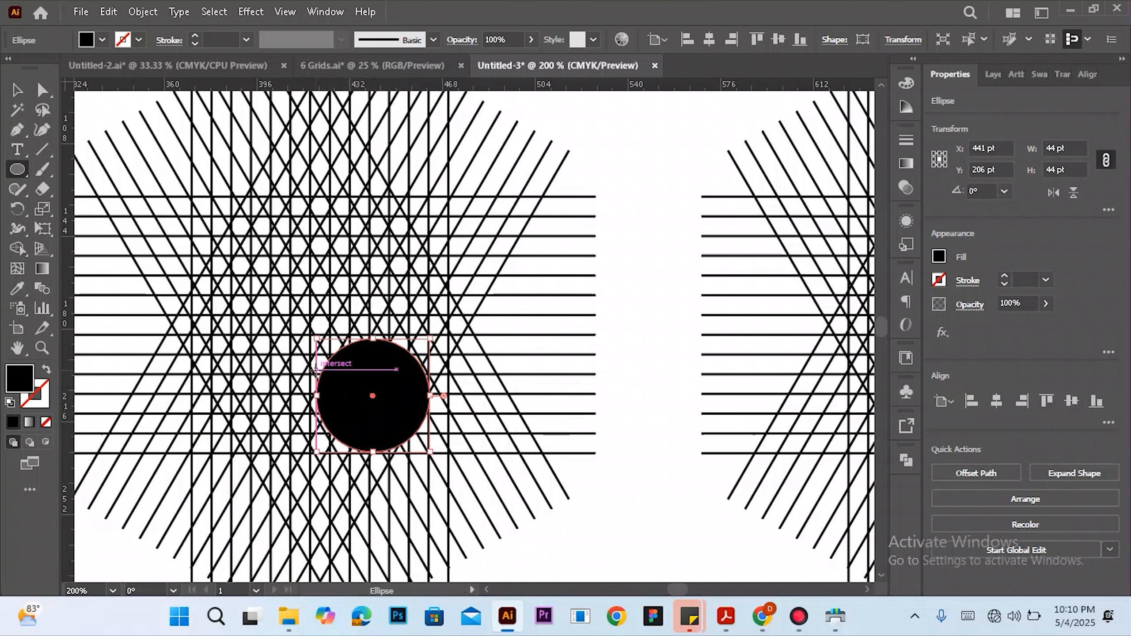
{"action": "key", "text": "ctrl+z"}
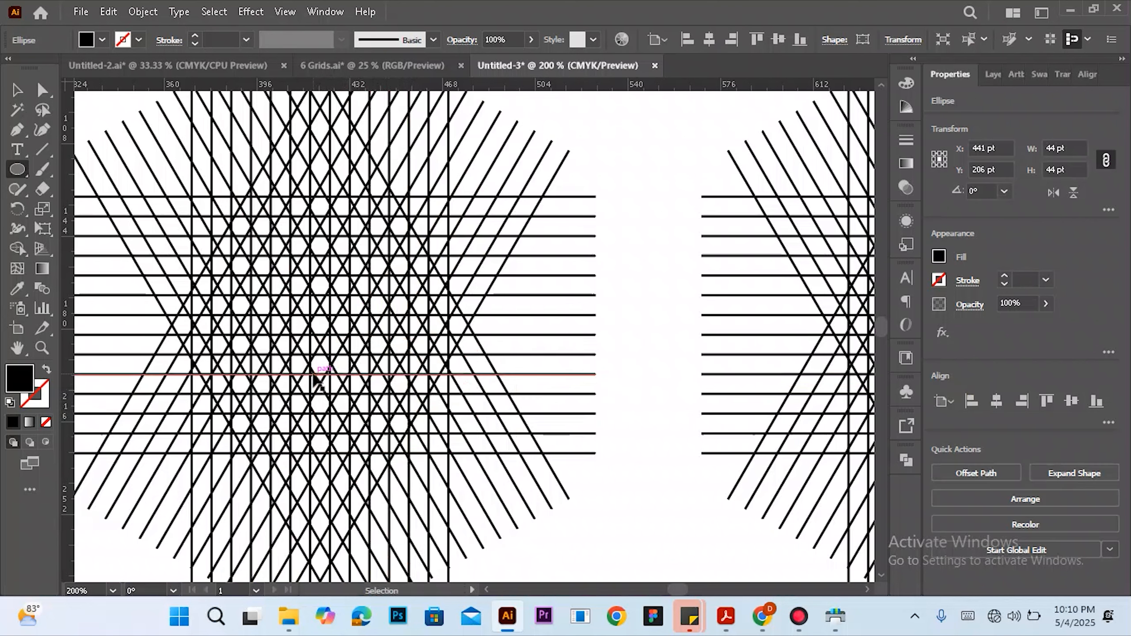
{"action": "left_click", "coordinate": [102, 40]}
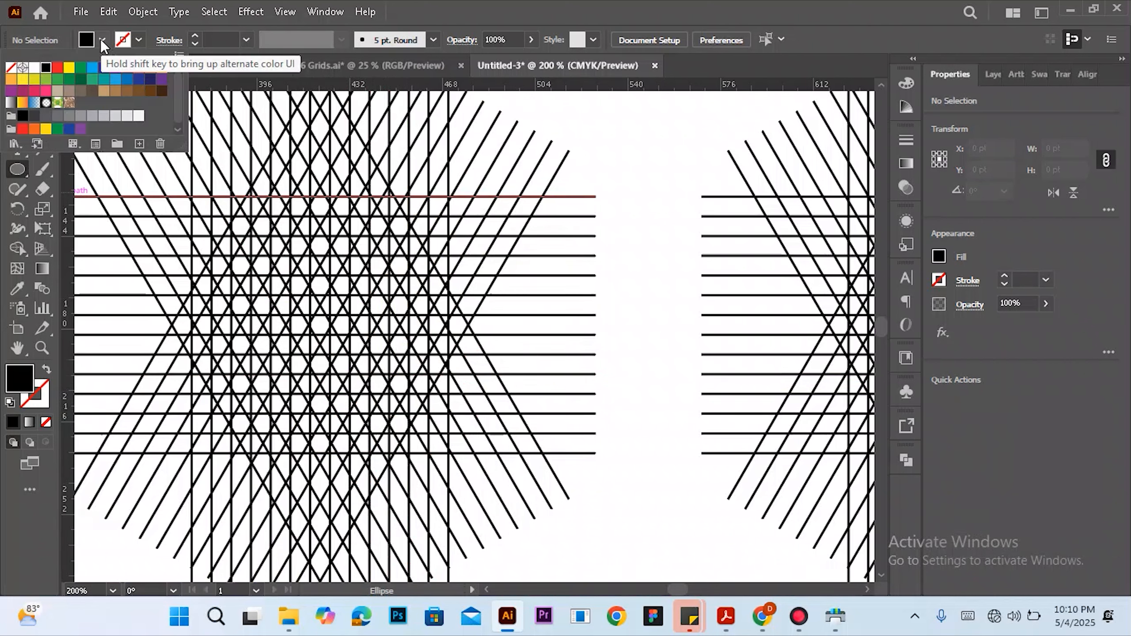
{"action": "left_click", "coordinate": [11, 69]}
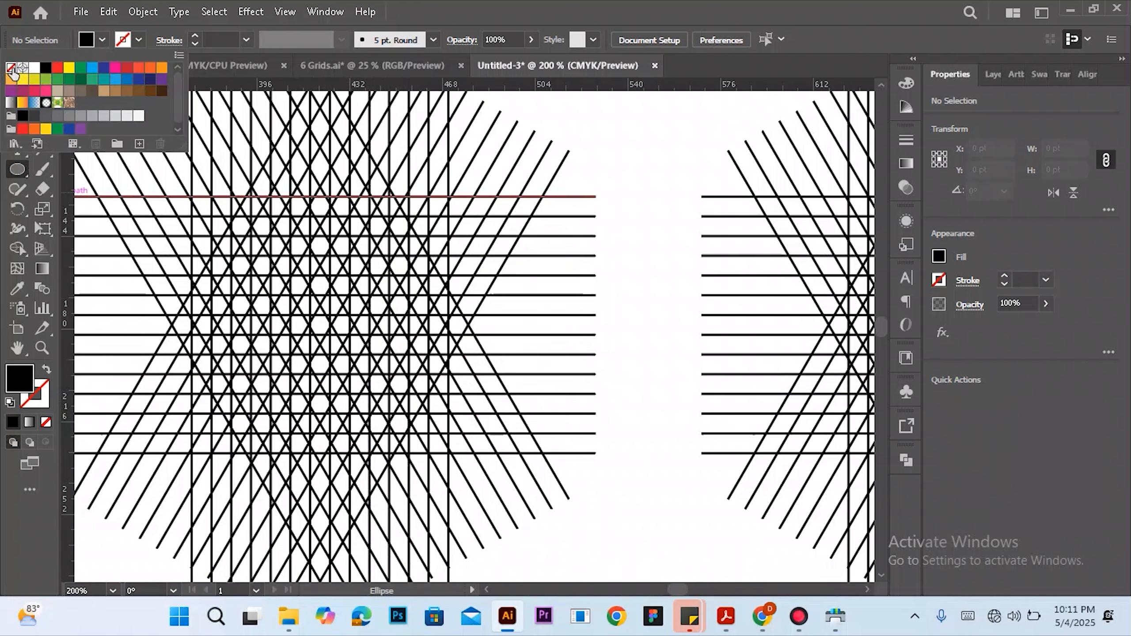
{"action": "left_click", "coordinate": [139, 40]}
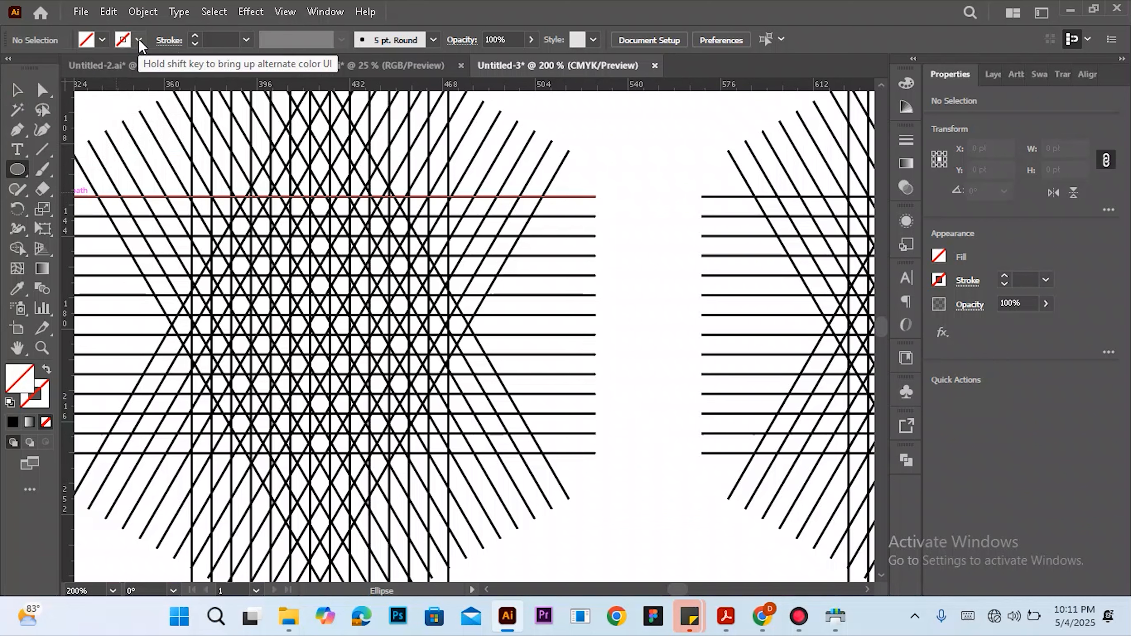
{"action": "left_click", "coordinate": [196, 37]}
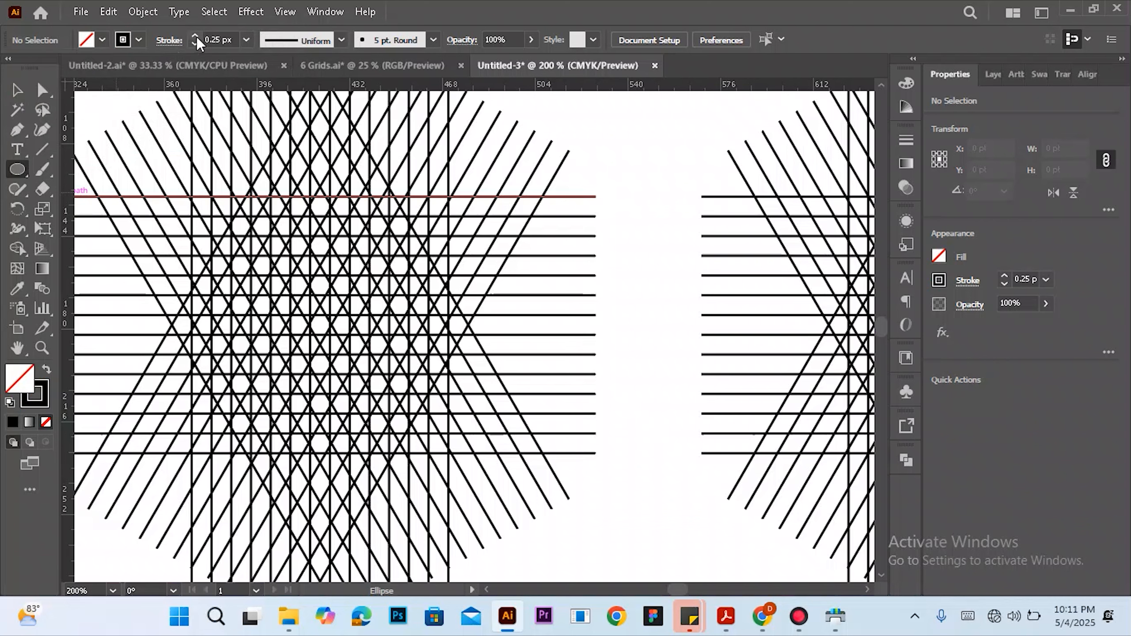
{"action": "left_click", "coordinate": [196, 37]}
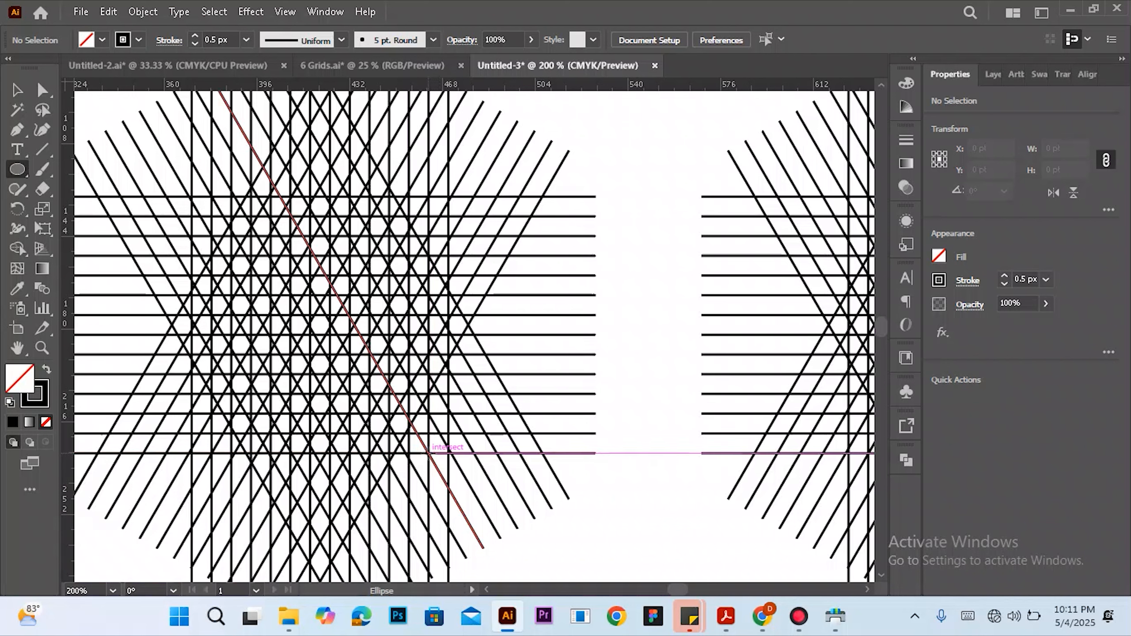
{"action": "left_click_drag", "start_coordinate": [429, 453], "coordinate": [320, 356]}
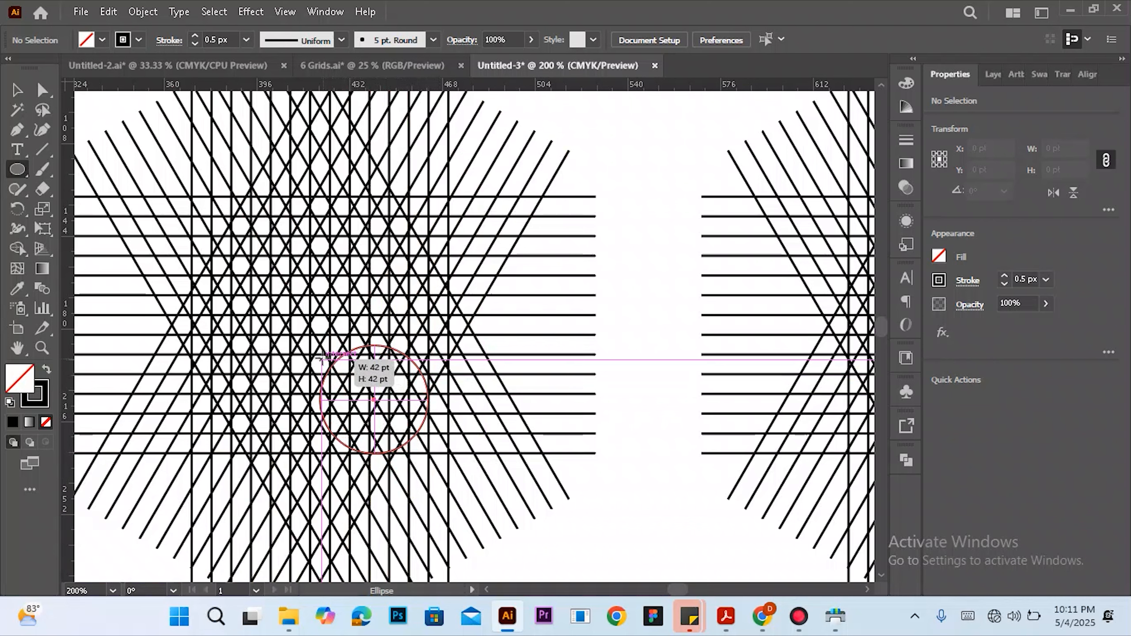
{"action": "left_click_drag", "start_coordinate": [322, 357], "coordinate": [299, 327]}
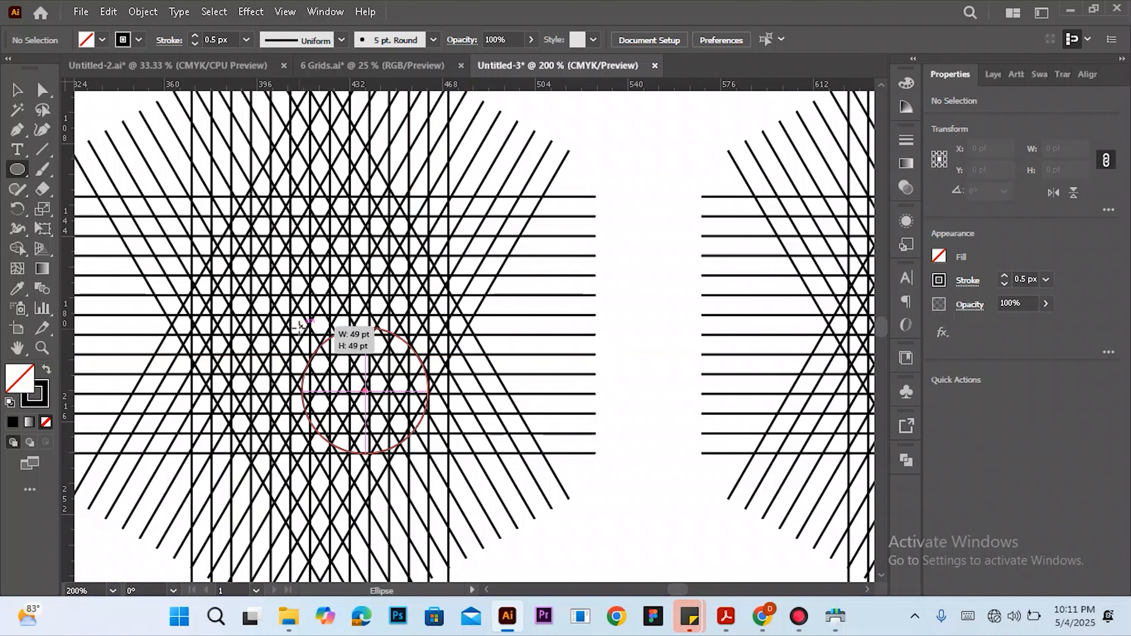
{"action": "left_click_drag", "start_coordinate": [300, 327], "coordinate": [309, 368]}
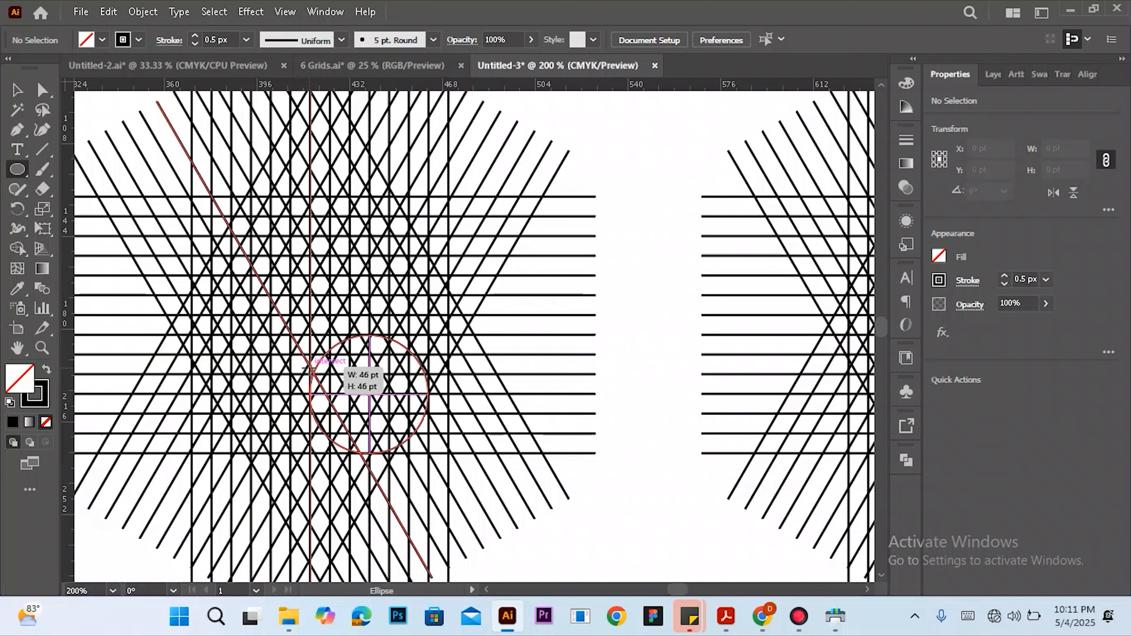
{"action": "left_click_drag", "start_coordinate": [308, 368], "coordinate": [308, 369]}
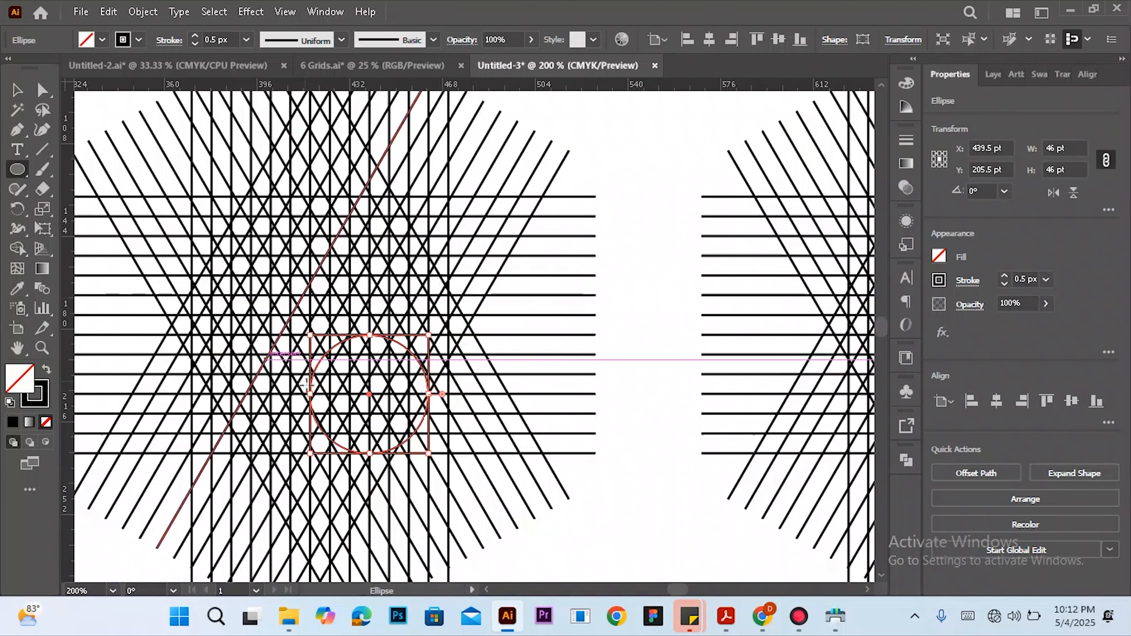
{"action": "key", "text": "v"}
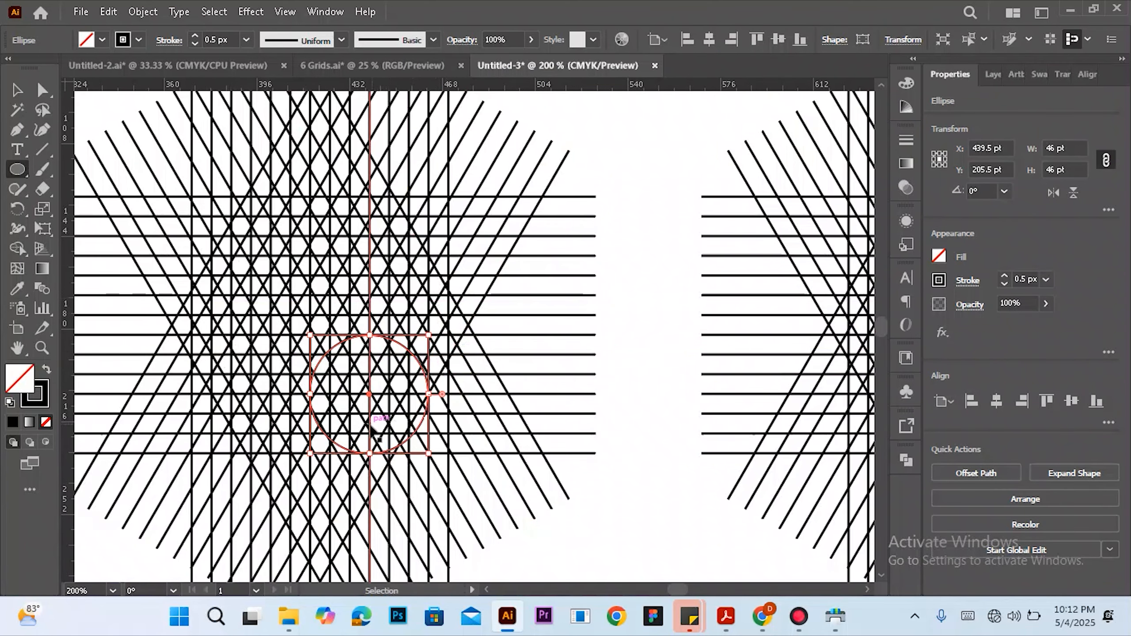
{"action": "key", "text": "Delete"}
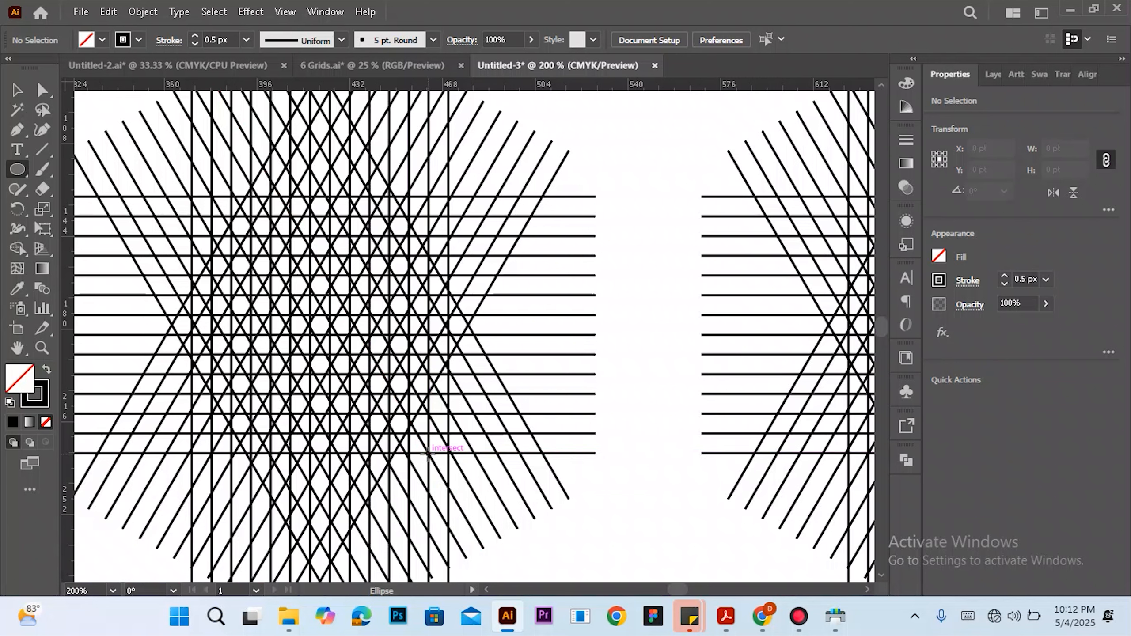
Draw a circle about 54 pt across in the second grid's lower right part, centred at about X 435.5 pt, Y 201.5 pt
{"action": "left_click_drag", "start_coordinate": [428, 450], "coordinate": [289, 315]}
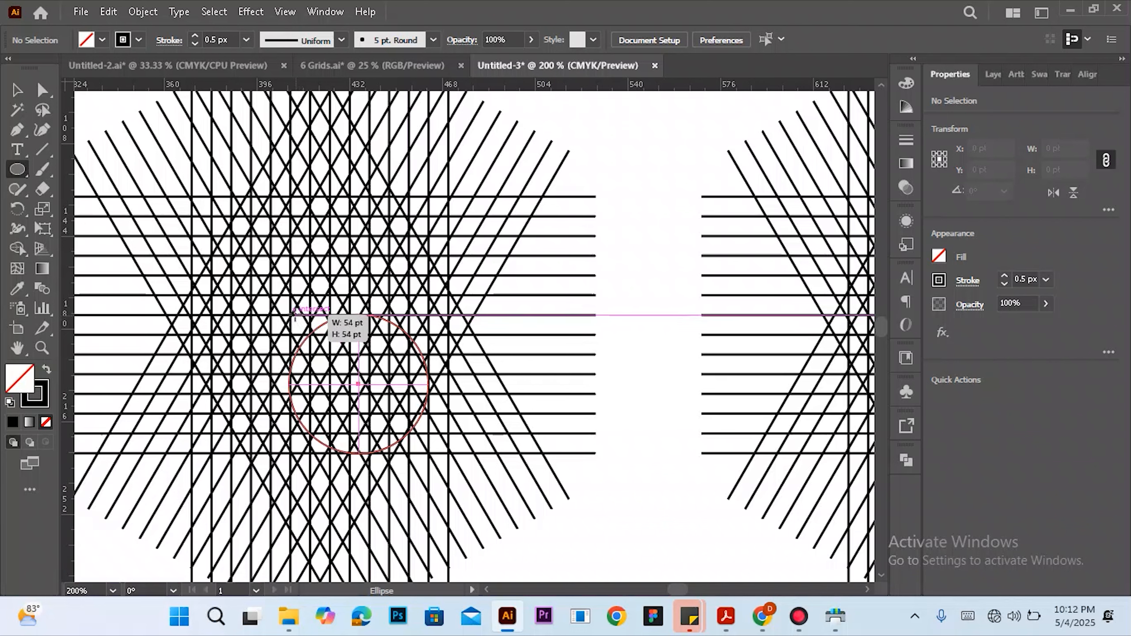
{"action": "left_click_drag", "start_coordinate": [292, 317], "coordinate": [295, 315]}
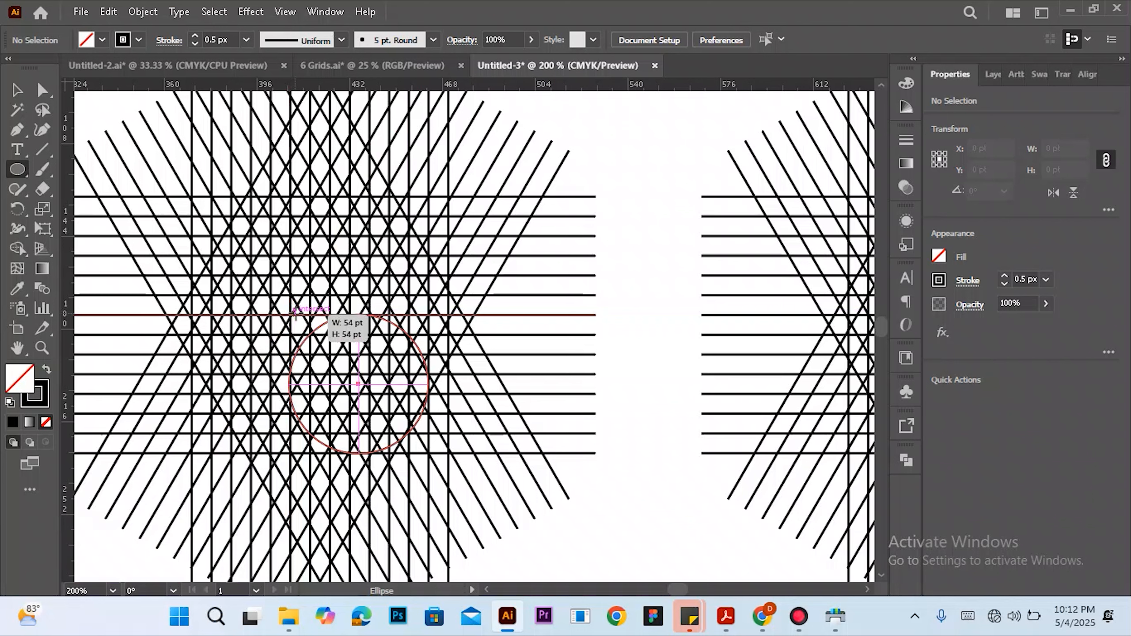
{"action": "left_click_drag", "start_coordinate": [295, 315], "coordinate": [296, 315]}
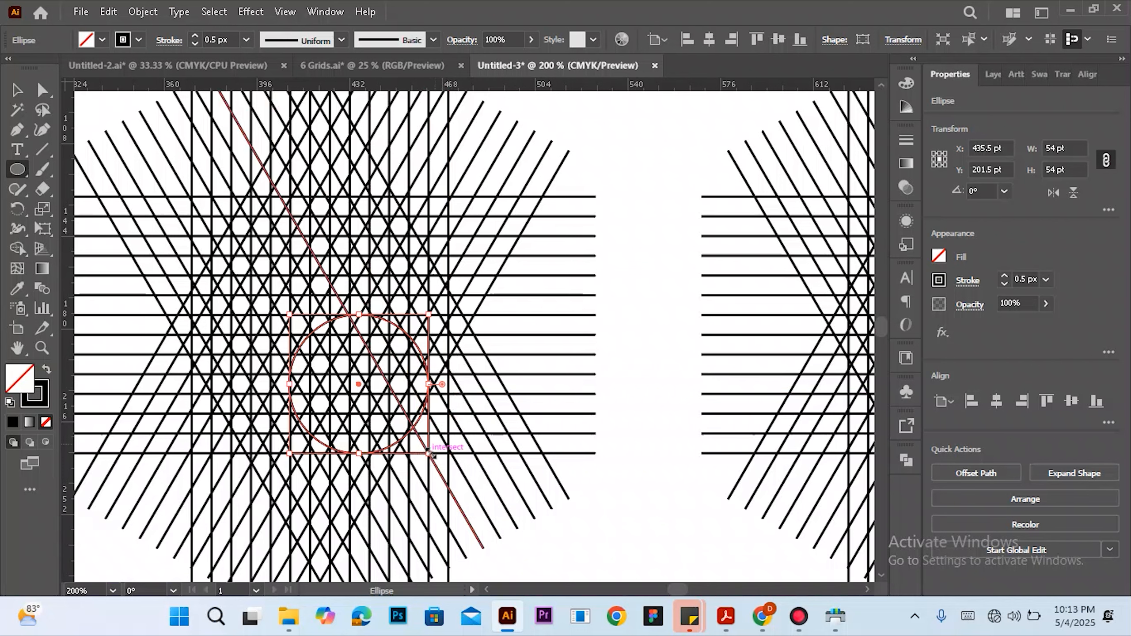
Add two smaller concentric circles, about 38 pt and 22 pt across, inside the large circle and clear the selection
{"action": "left_click_drag", "start_coordinate": [429, 454], "coordinate": [418, 439]}
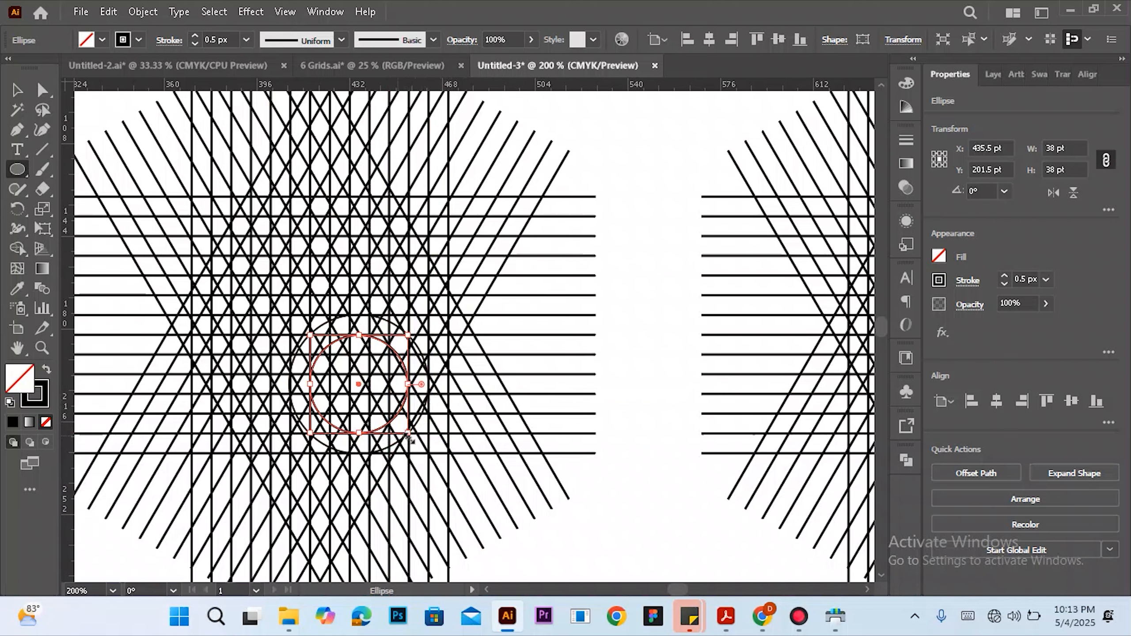
{"action": "left_click_drag", "start_coordinate": [411, 436], "coordinate": [388, 417]}
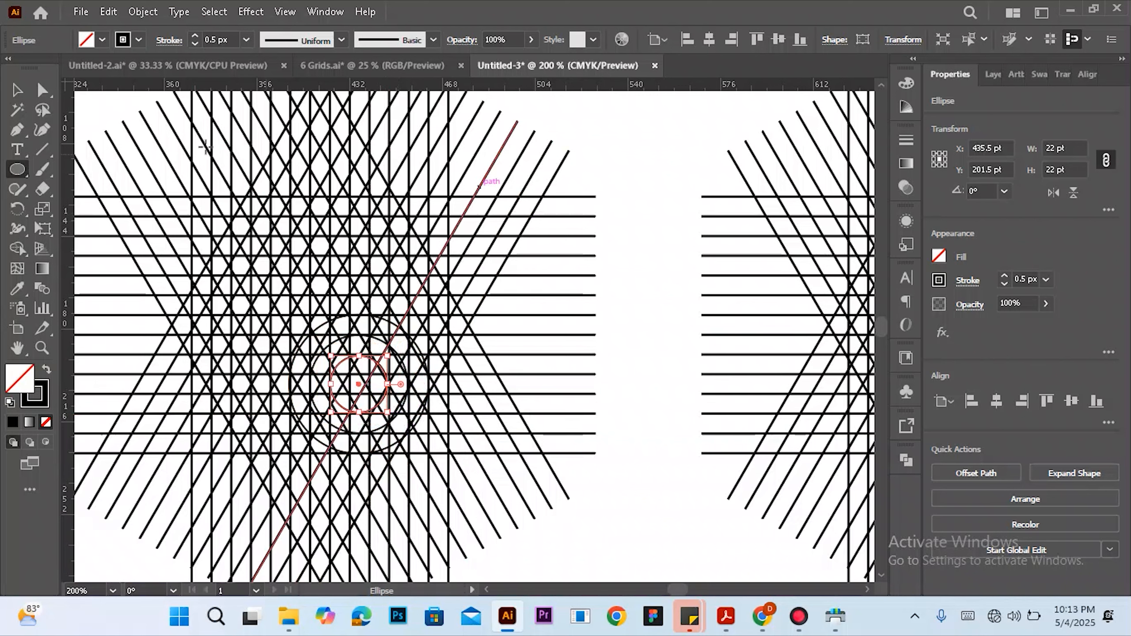
{"action": "left_click", "coordinate": [17, 90]}
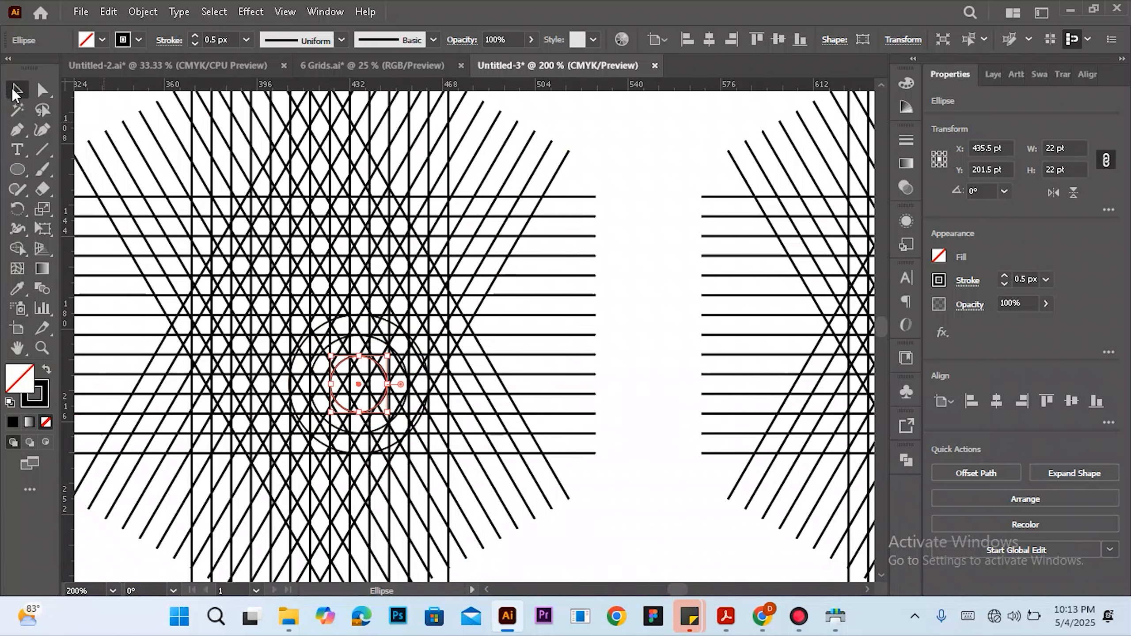
{"action": "left_click", "coordinate": [629, 206]}
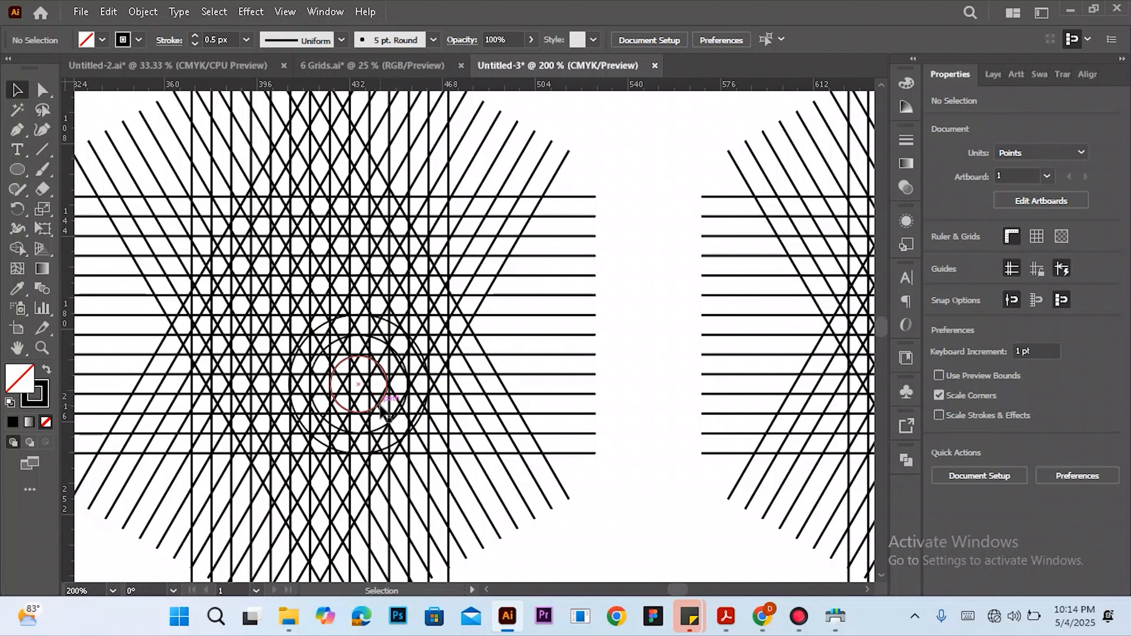
Try to adjust the middle concentric circle to fit the nearby grid lines
{"action": "scroll", "coordinate": [378, 410], "scroll_direction": "up", "scroll_amount": 3}
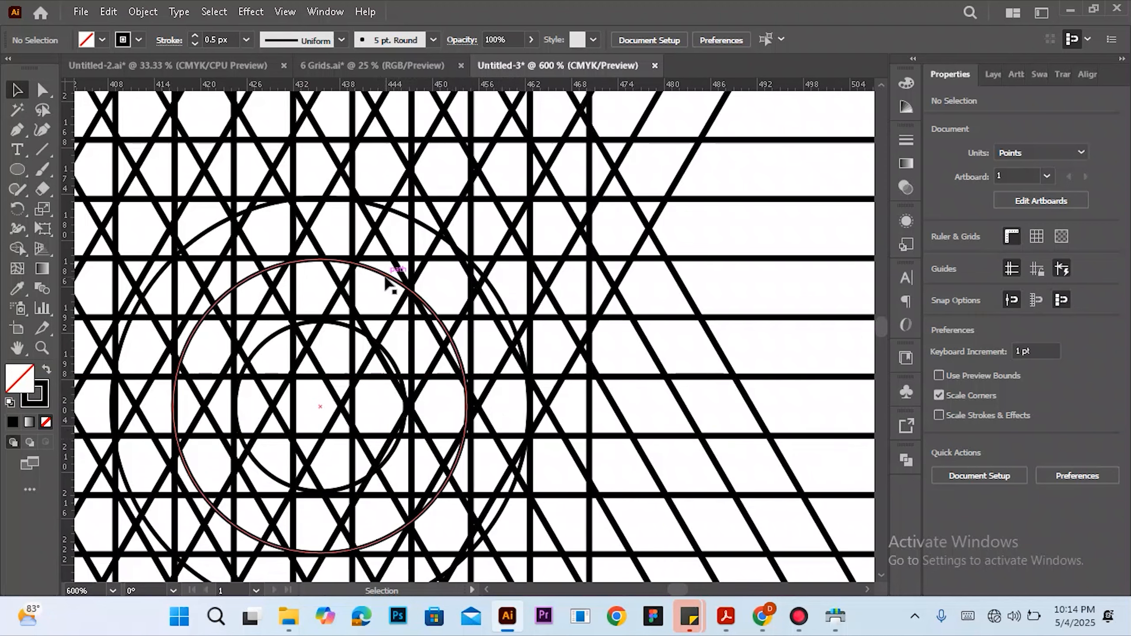
{"action": "left_click", "coordinate": [390, 282]}
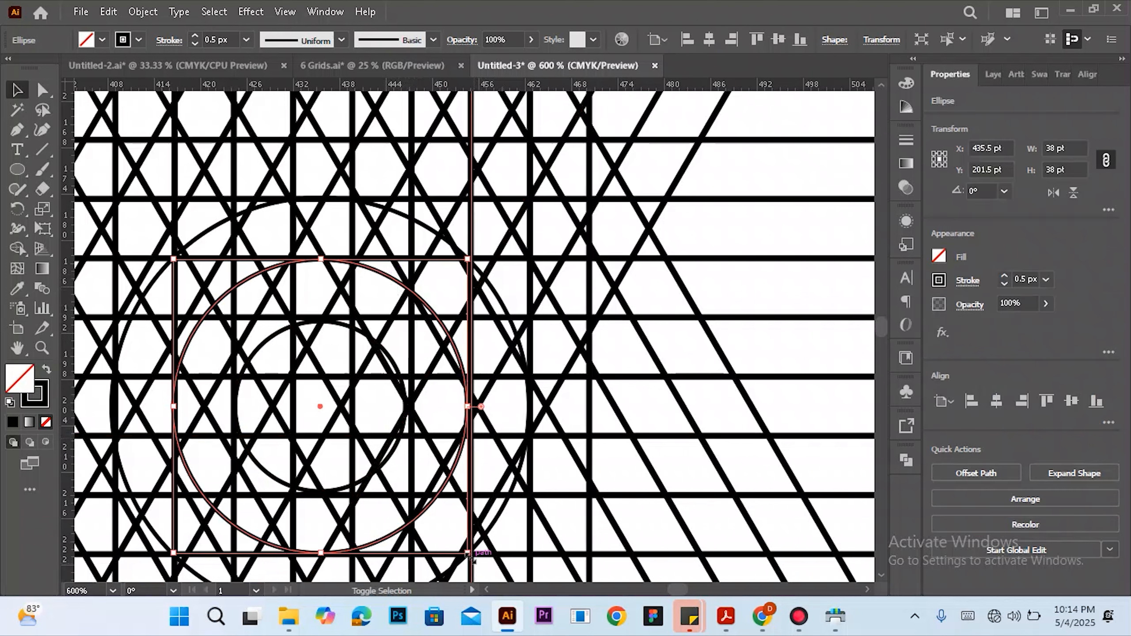
{"action": "mouse_move", "coordinate": [469, 555]}
{"action": "left_mouse_down"}
{"action": "mouse_move", "coordinate": [474, 567]}
{"action": "mouse_move", "coordinate": [468, 555]}
{"action": "left_mouse_up"}
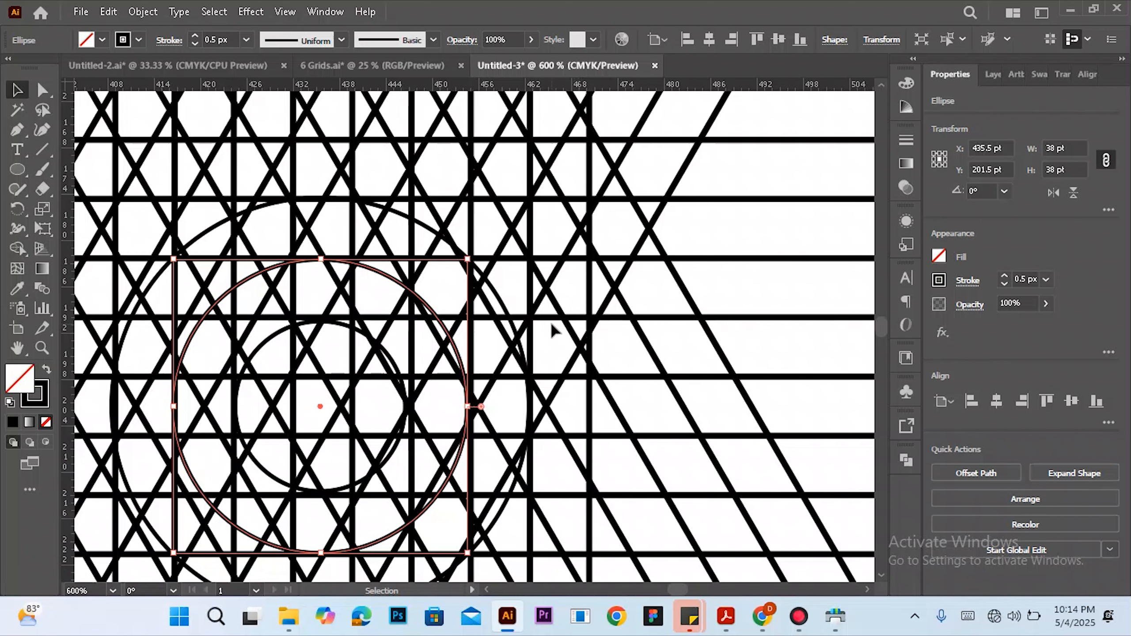
Select the whole second grid with its concentric circles and merge a diagonal run of cells at its lower left with Shape Builder
{"action": "key", "text": "alt"}
{"action": "scroll", "coordinate": [552, 331], "scroll_direction": "down", "scroll_amount": 4}
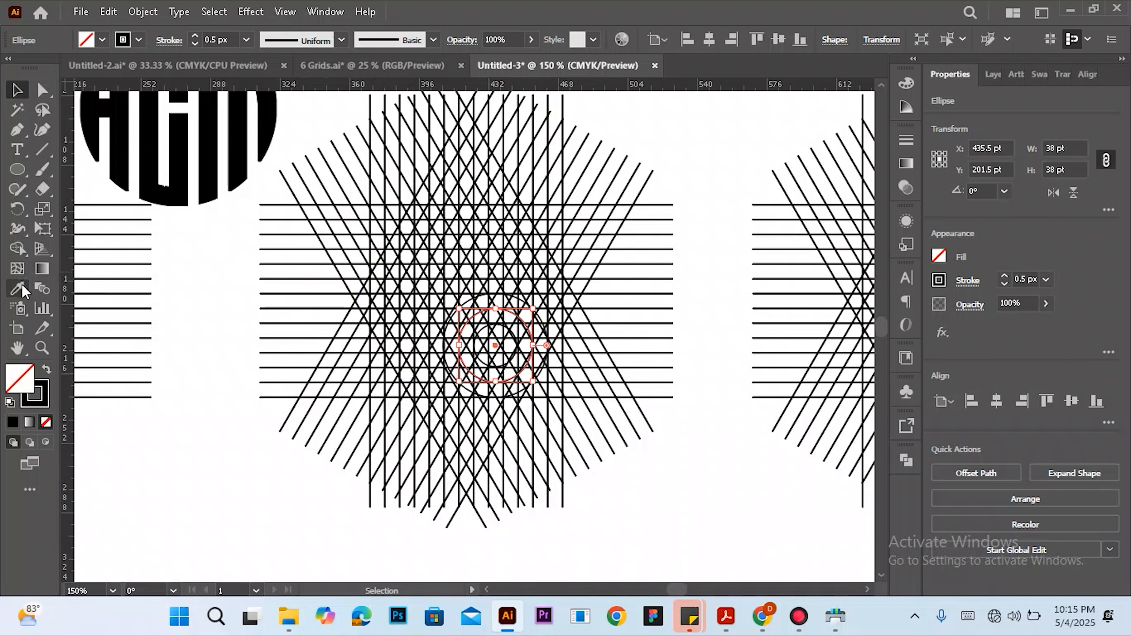
{"action": "left_click", "coordinate": [23, 255]}
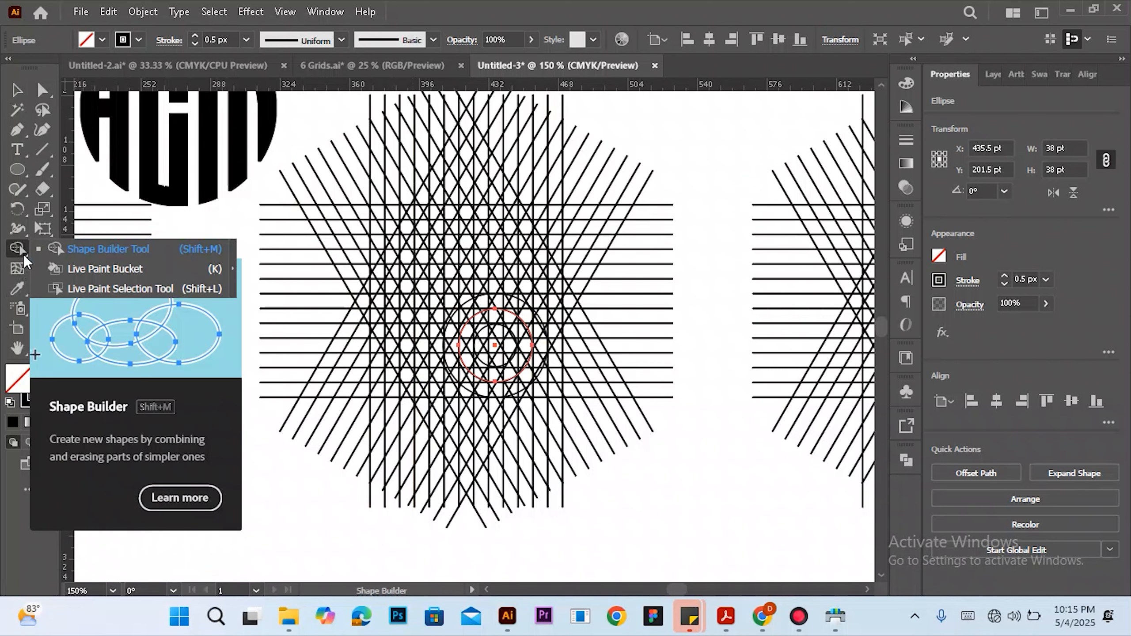
{"action": "left_click", "coordinate": [85, 247]}
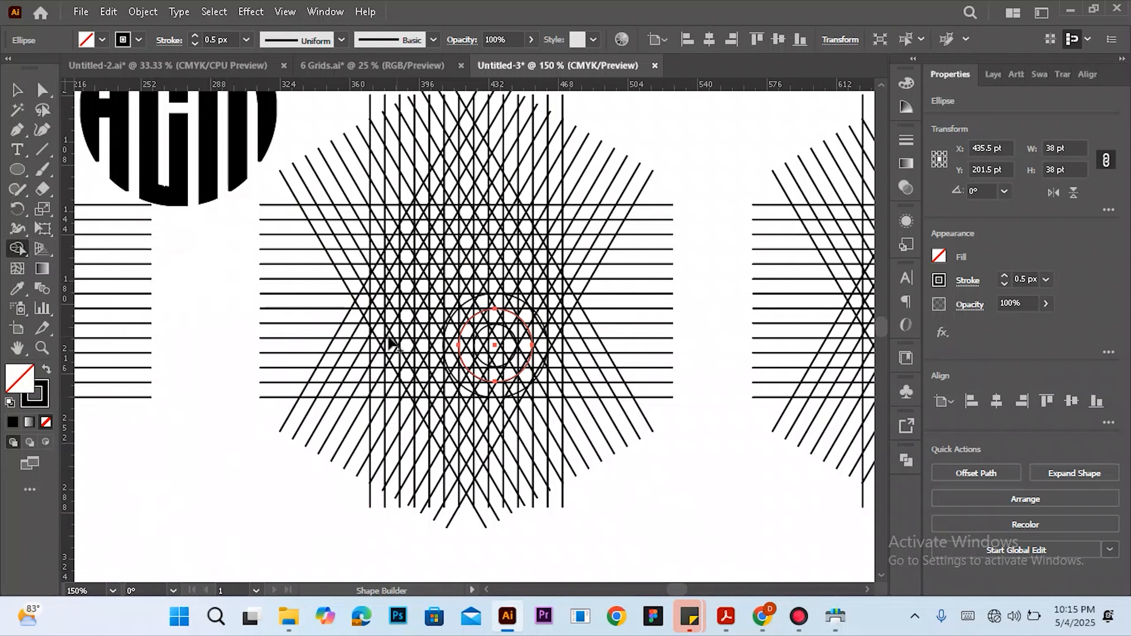
{"action": "left_click", "coordinate": [25, 254]}
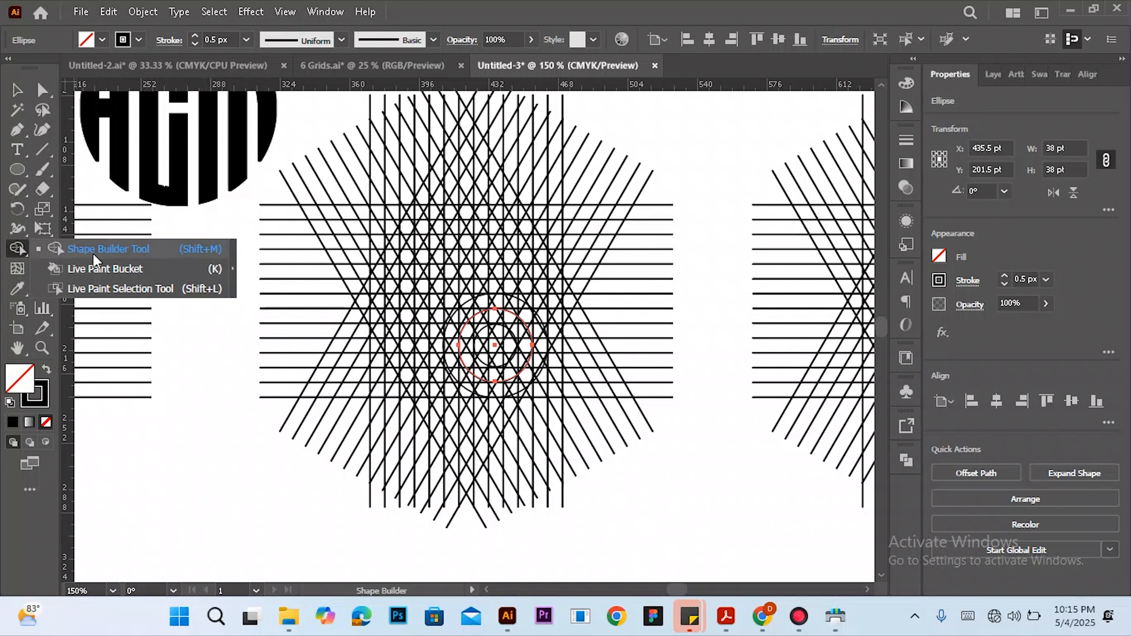
{"action": "left_click", "coordinate": [122, 252]}
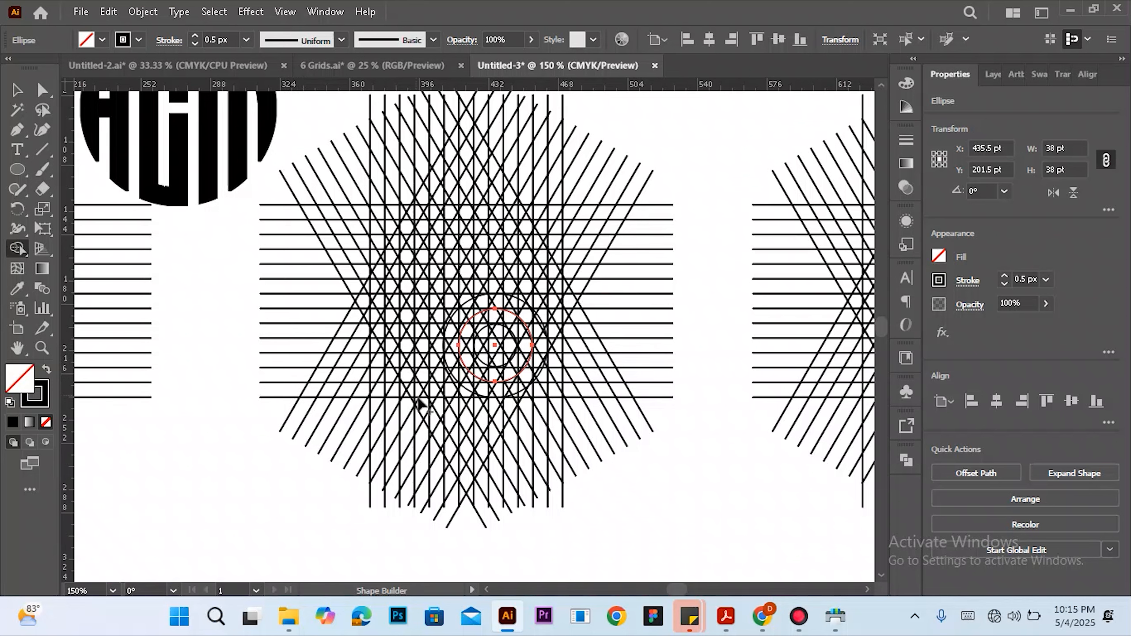
{"action": "key", "text": "v"}
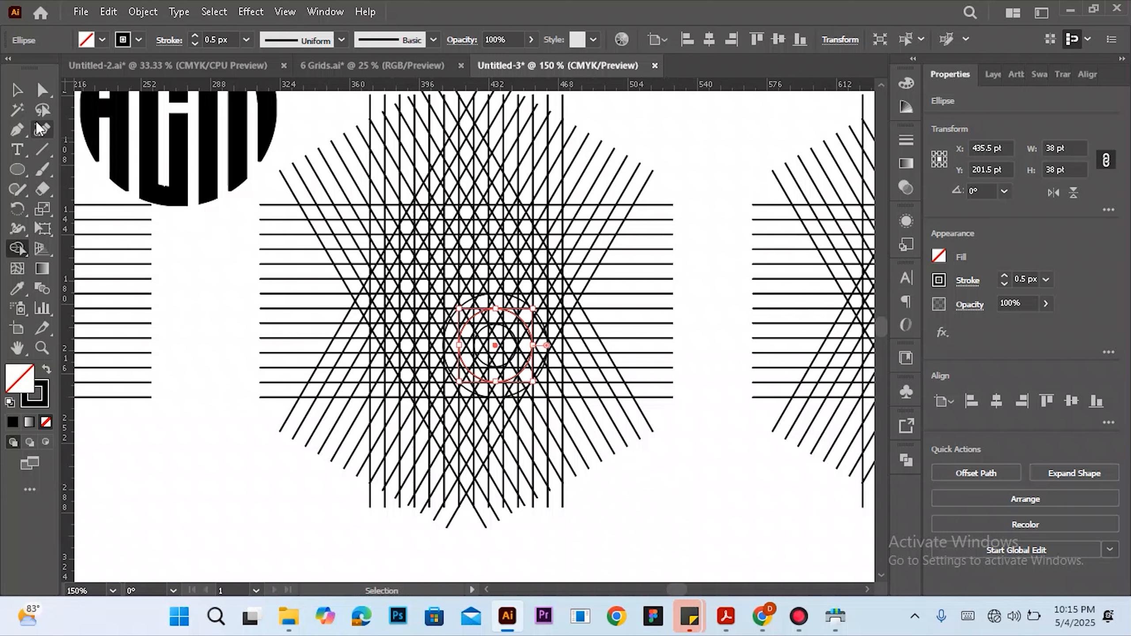
{"action": "left_click", "coordinate": [20, 95]}
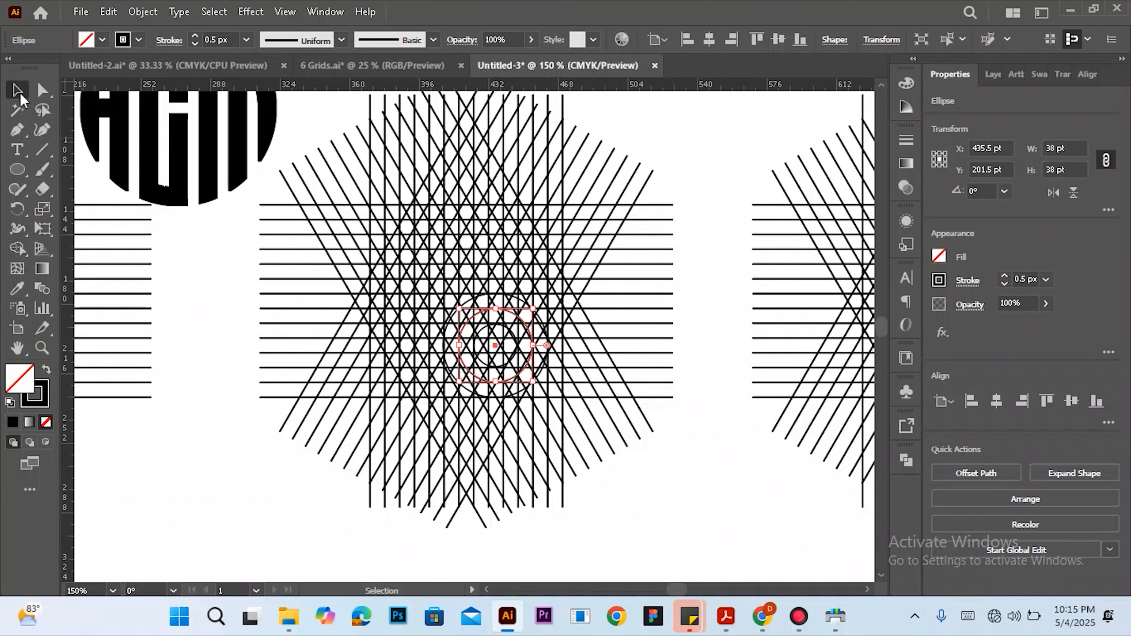
{"action": "left_click_drag", "start_coordinate": [708, 507], "coordinate": [276, 163]}
{"action": "left_click_drag", "start_coordinate": [291, 125], "coordinate": [291, 126]}
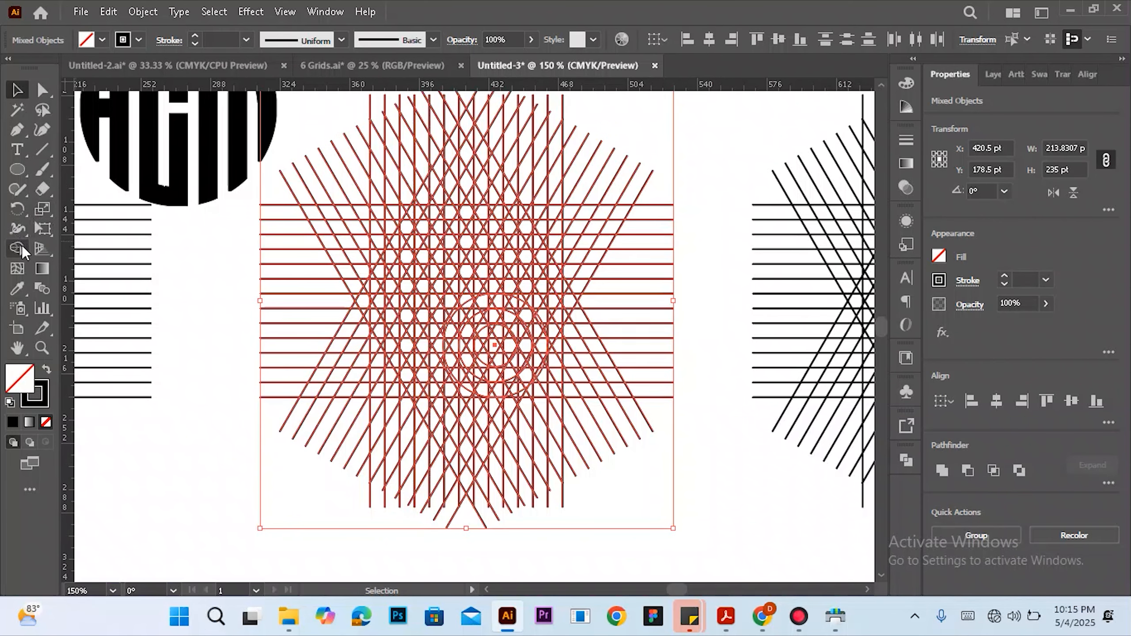
{"action": "left_click_drag", "start_coordinate": [21, 249], "coordinate": [96, 255]}
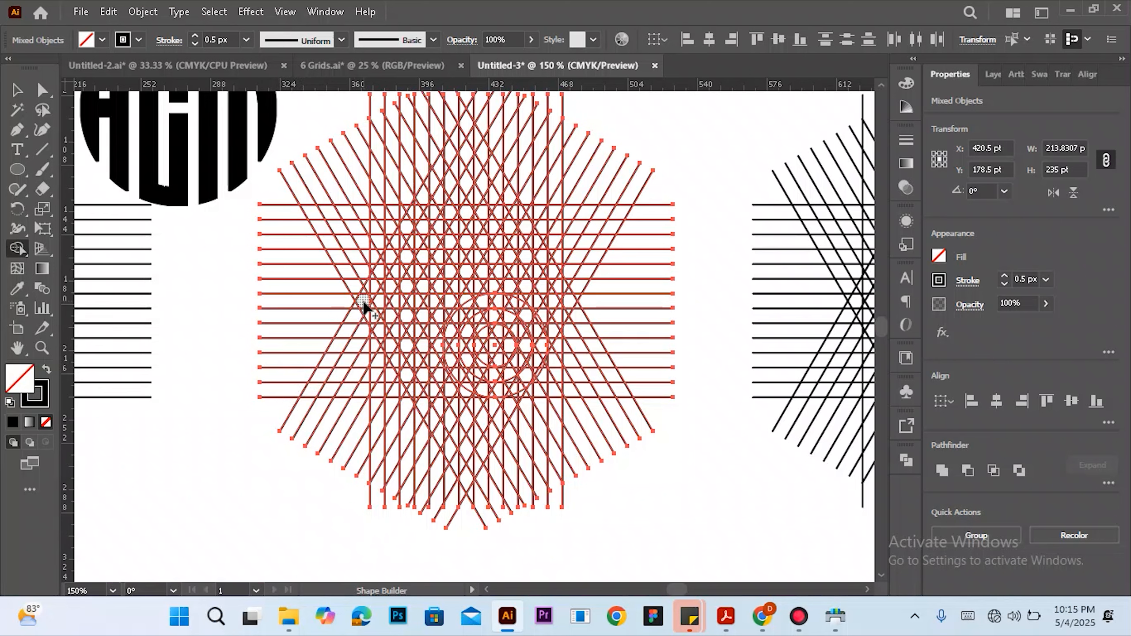
{"action": "left_click_drag", "start_coordinate": [371, 310], "coordinate": [416, 392]}
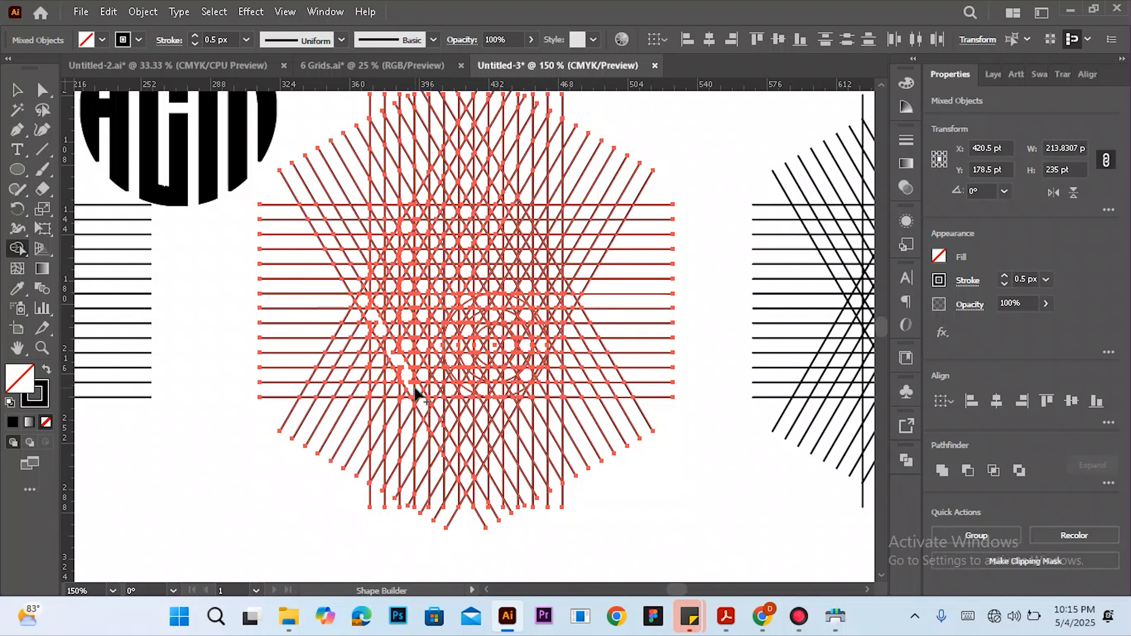
Set the fill to black and the stroke to none for the shapes being built
{"action": "left_click", "coordinate": [102, 42]}
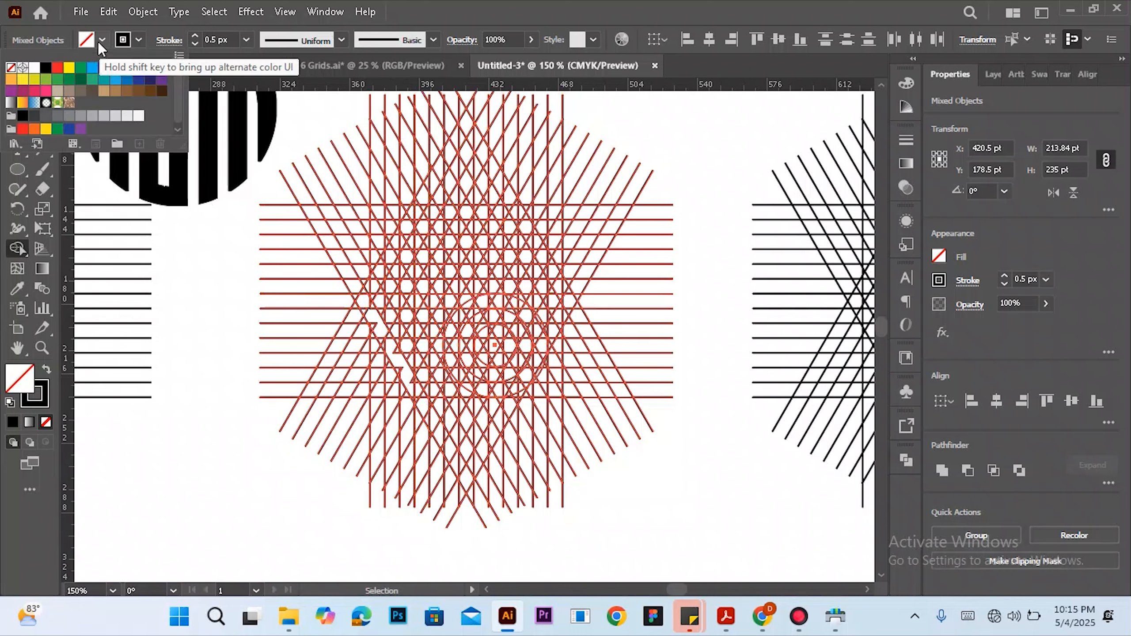
{"action": "left_click", "coordinate": [47, 74]}
{"action": "left_click", "coordinate": [140, 37]}
{"action": "left_click", "coordinate": [138, 38]}
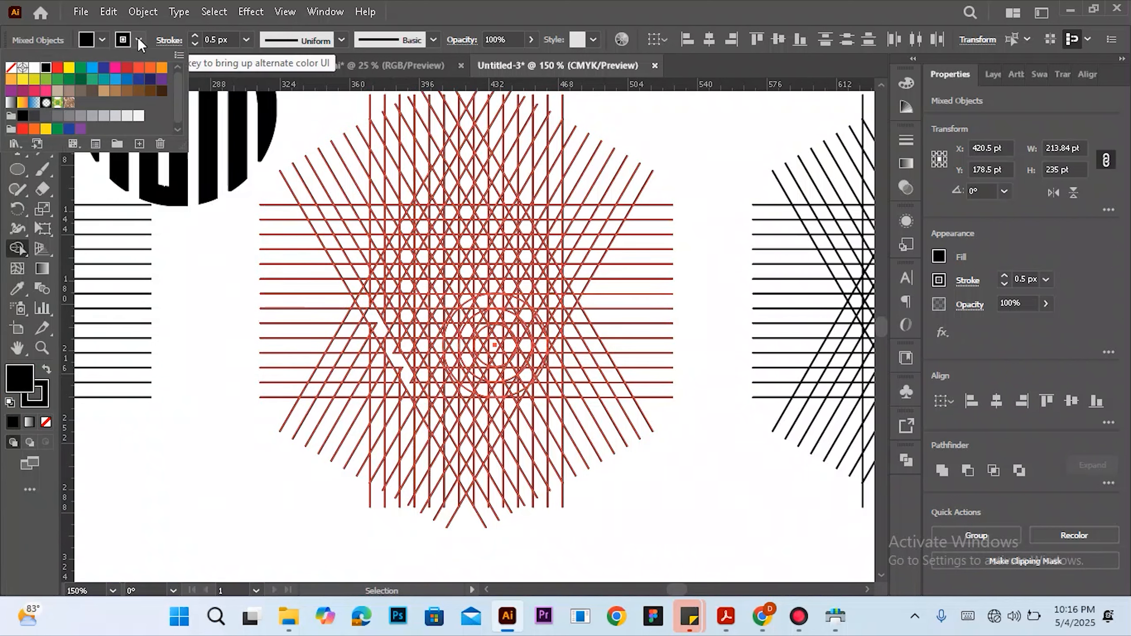
{"action": "left_click", "coordinate": [10, 67]}
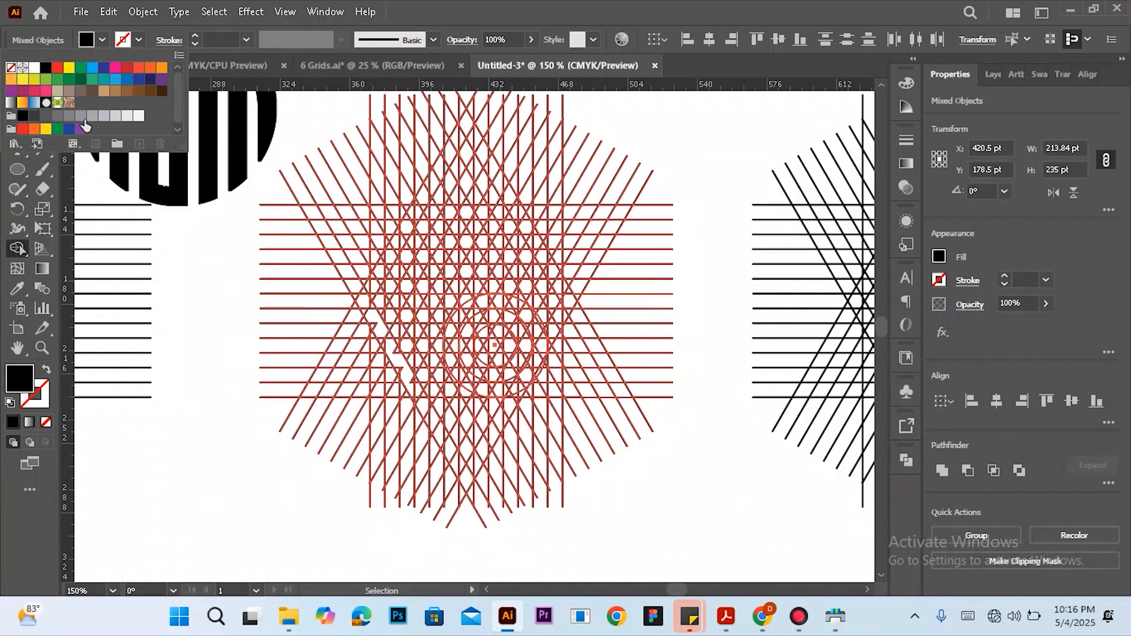
Merge the cells along the lower-left diagonal and absorb the gap pieces to form the V's long solid black stroke
{"action": "left_click", "coordinate": [363, 303]}
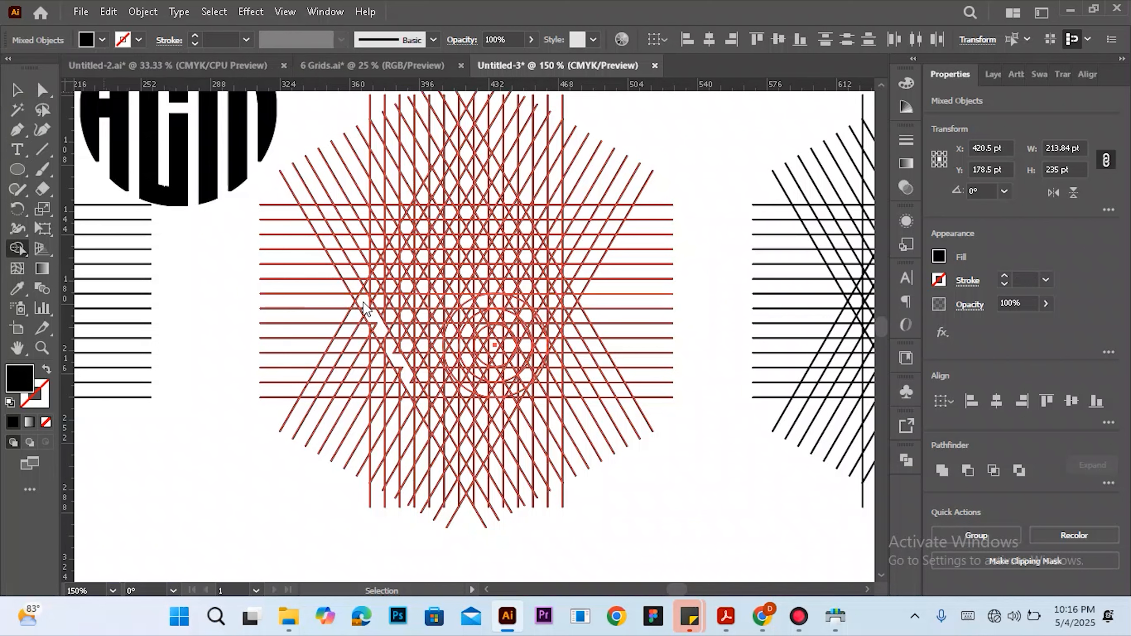
{"action": "left_click_drag", "start_coordinate": [363, 303], "coordinate": [370, 314]}
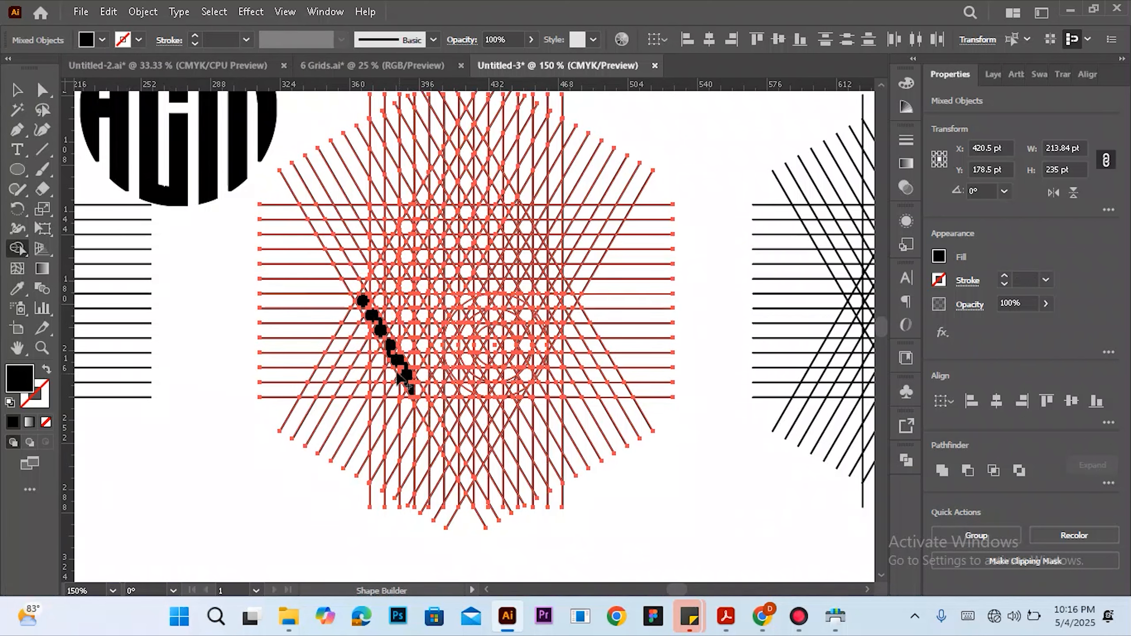
{"action": "scroll", "coordinate": [375, 382], "scroll_direction": "up", "scroll_amount": 3}
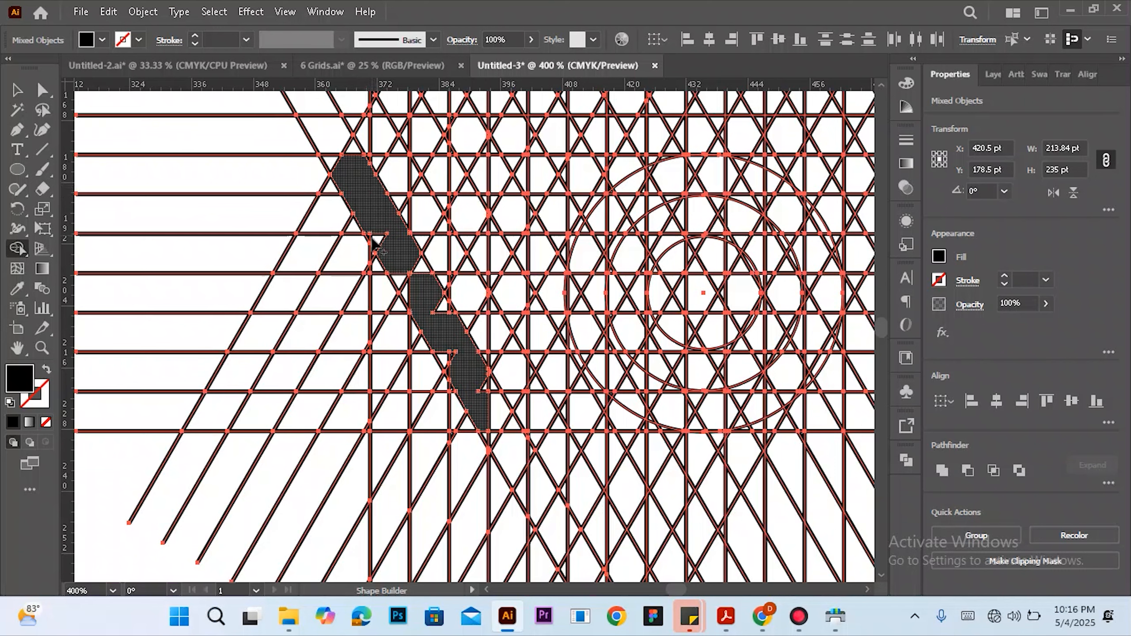
{"action": "left_click", "coordinate": [376, 249]}
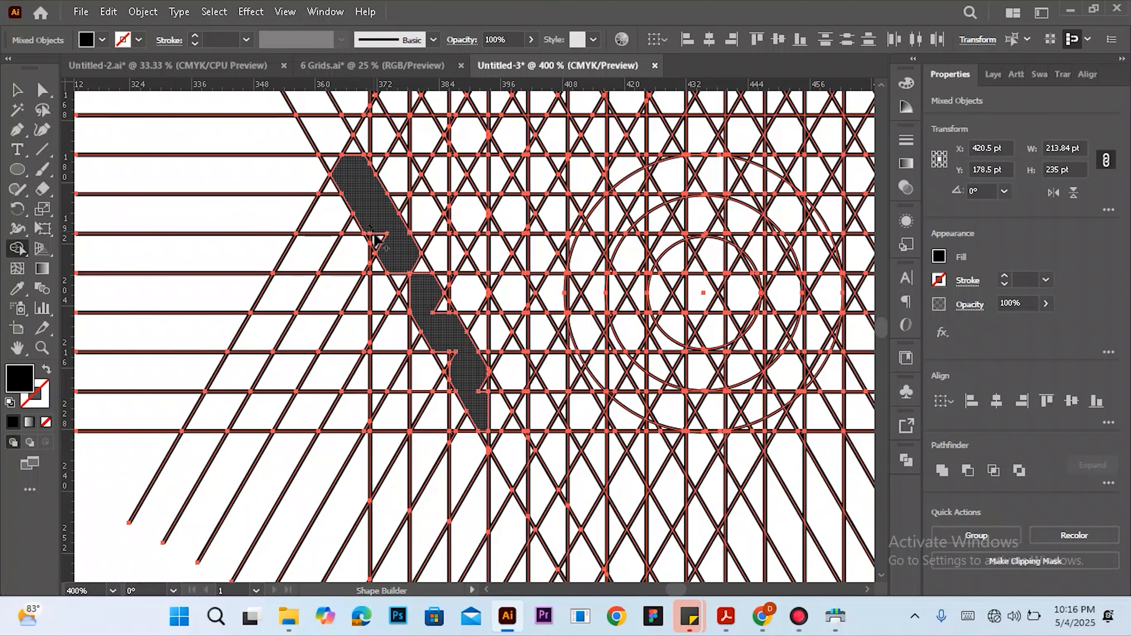
{"action": "left_click", "coordinate": [403, 274]}
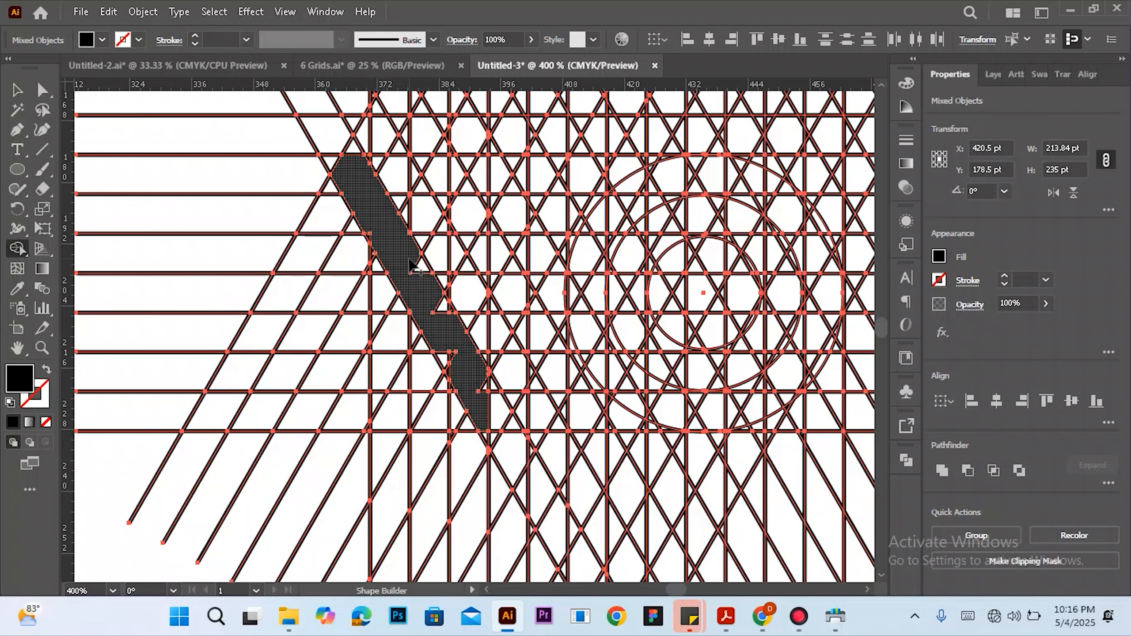
{"action": "left_click", "coordinate": [441, 309]}
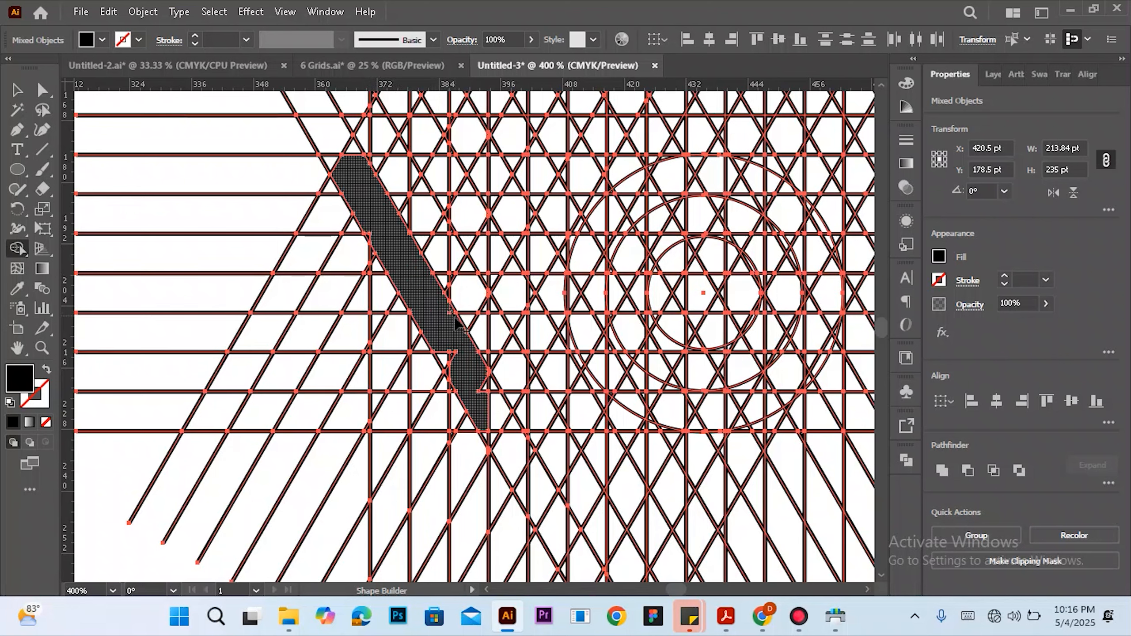
{"action": "left_click", "coordinate": [457, 370]}
{"action": "left_click_drag", "start_coordinate": [456, 375], "coordinate": [472, 380]}
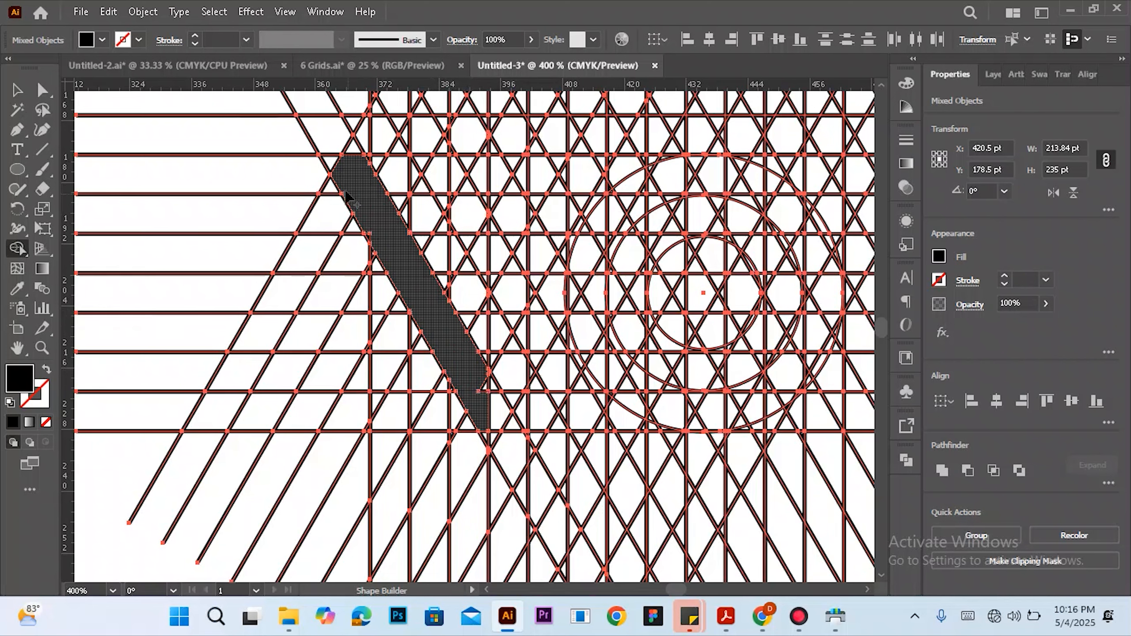
Square off the upper end of the V's long diagonal and extend a short horizontal black bar rightward from it
{"action": "left_click", "coordinate": [335, 178]}
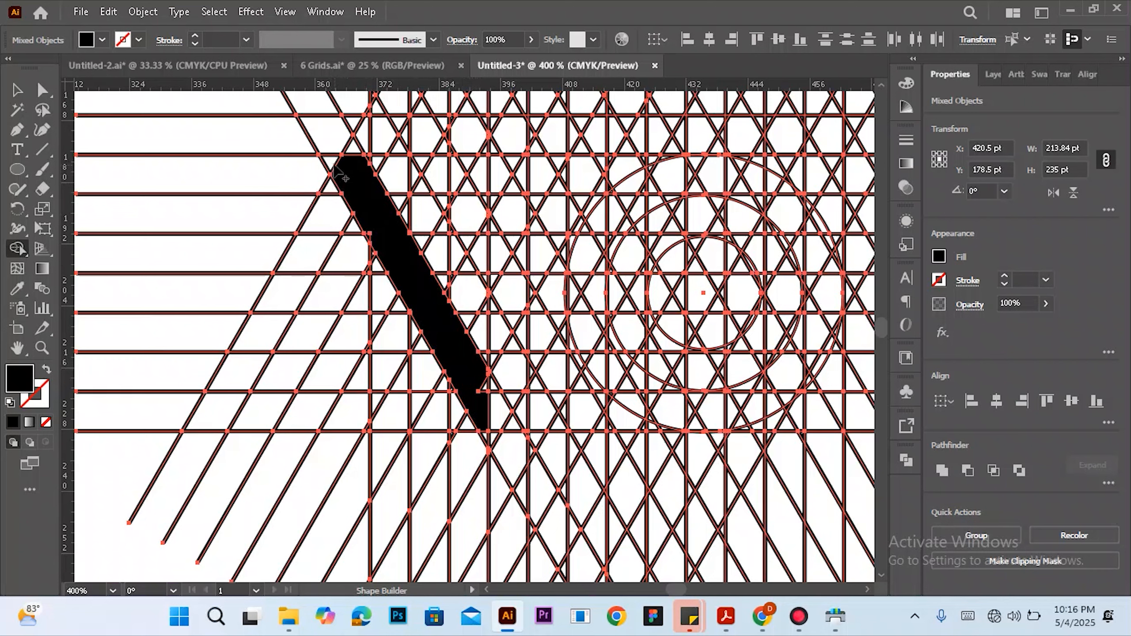
{"action": "left_click_drag", "start_coordinate": [332, 166], "coordinate": [356, 198]}
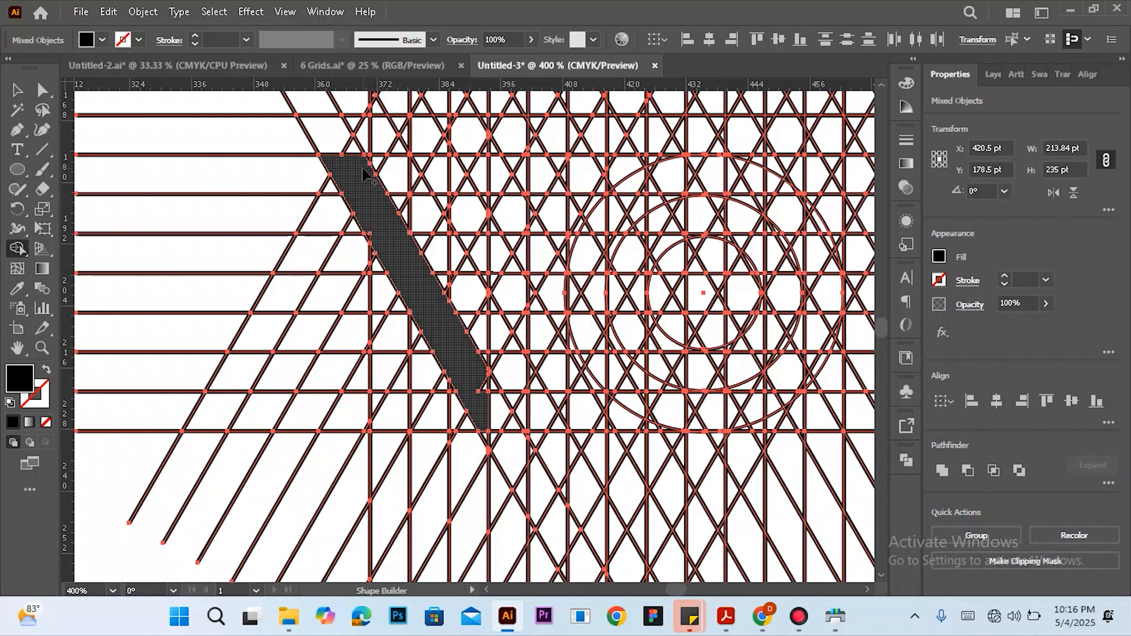
{"action": "mouse_move", "coordinate": [364, 167]}
{"action": "left_mouse_down"}
{"action": "mouse_move", "coordinate": [435, 180]}
{"action": "mouse_move", "coordinate": [433, 193]}
{"action": "mouse_move", "coordinate": [421, 187]}
{"action": "left_mouse_up"}
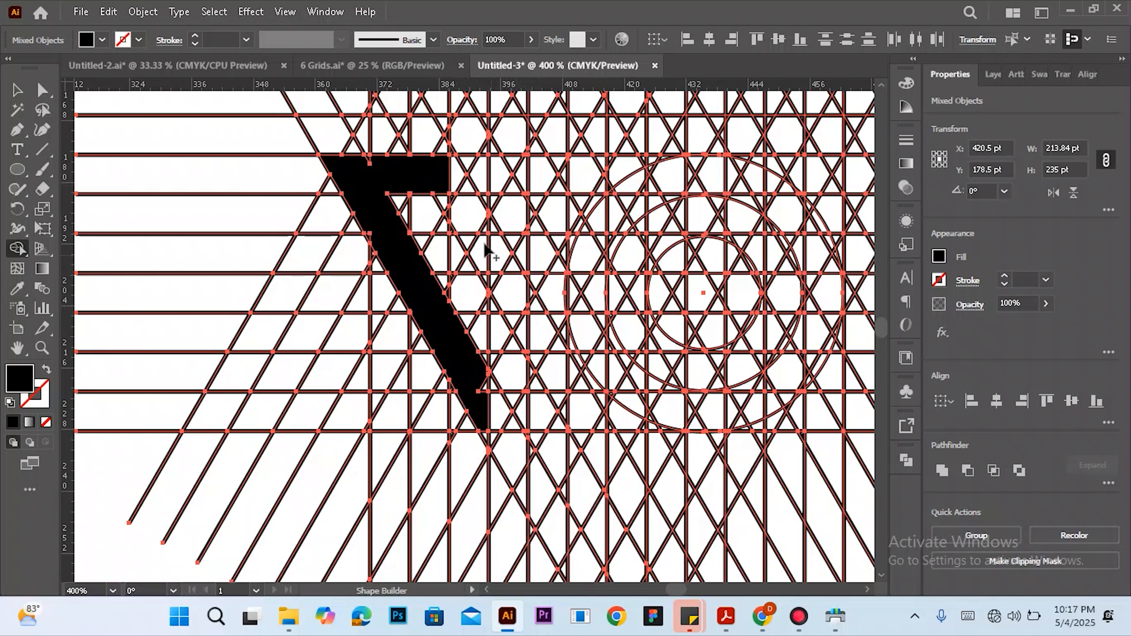
Try to build the V's second, parallel diagonal from the end of the upper bar down to the sixth horizontal line
{"action": "mouse_move", "coordinate": [449, 188]}
{"action": "left_mouse_down"}
{"action": "mouse_move", "coordinate": [495, 283]}
{"action": "mouse_move", "coordinate": [556, 353]}
{"action": "left_mouse_up"}
{"action": "mouse_move", "coordinate": [460, 177]}
{"action": "left_mouse_down"}
{"action": "mouse_move", "coordinate": [469, 199]}
{"action": "mouse_move", "coordinate": [443, 189]}
{"action": "mouse_move", "coordinate": [462, 221]}
{"action": "left_mouse_up"}
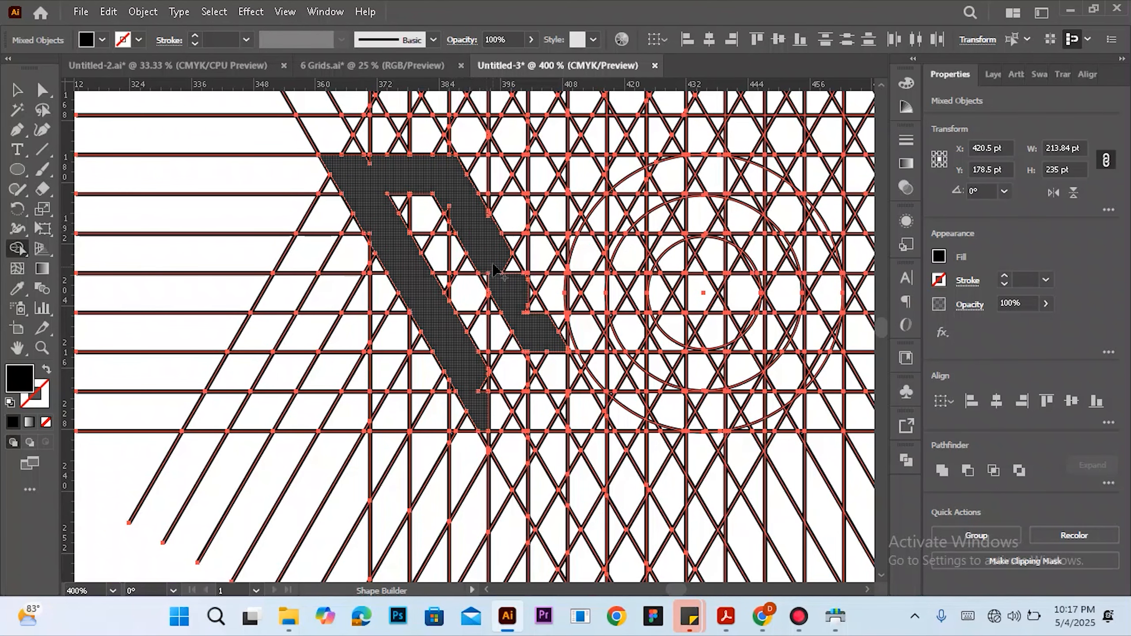
{"action": "left_click", "coordinate": [512, 276]}
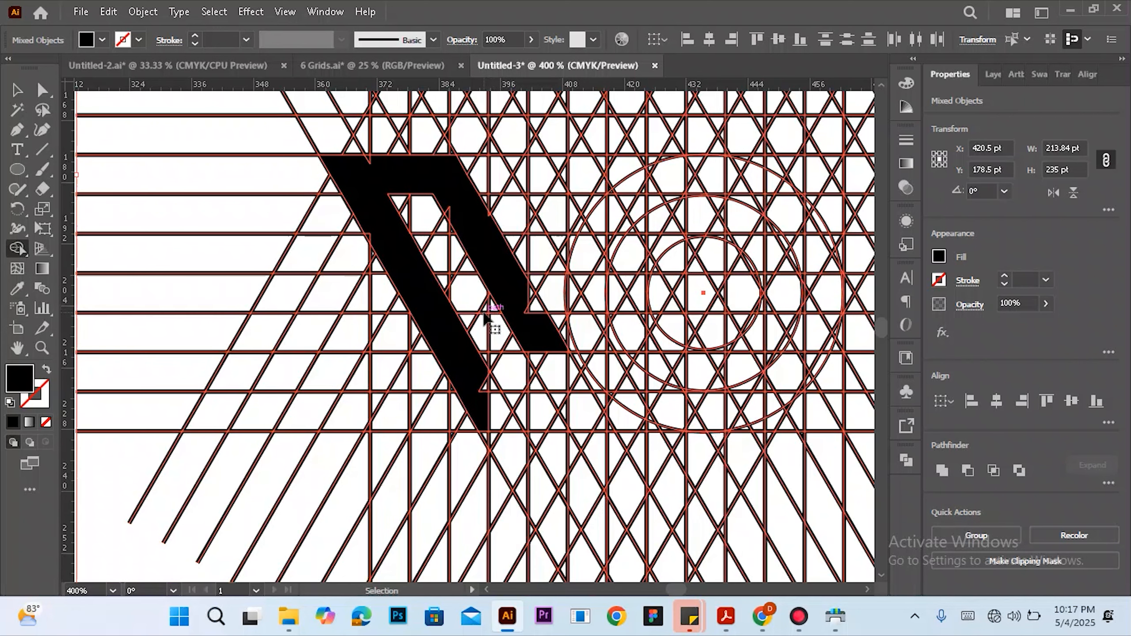
Undo the V's parallel diagonal back to the end of the upper bar
{"action": "key", "text": "ctrl+z"}
{"action": "key", "text": "ctrl+z"}
{"action": "key", "text": "ctrl+z"}
{"action": "key", "text": "ctrl+z"}
{"action": "key", "text": "ctrl+z"}
{"action": "key", "text": "ctrl+z"}
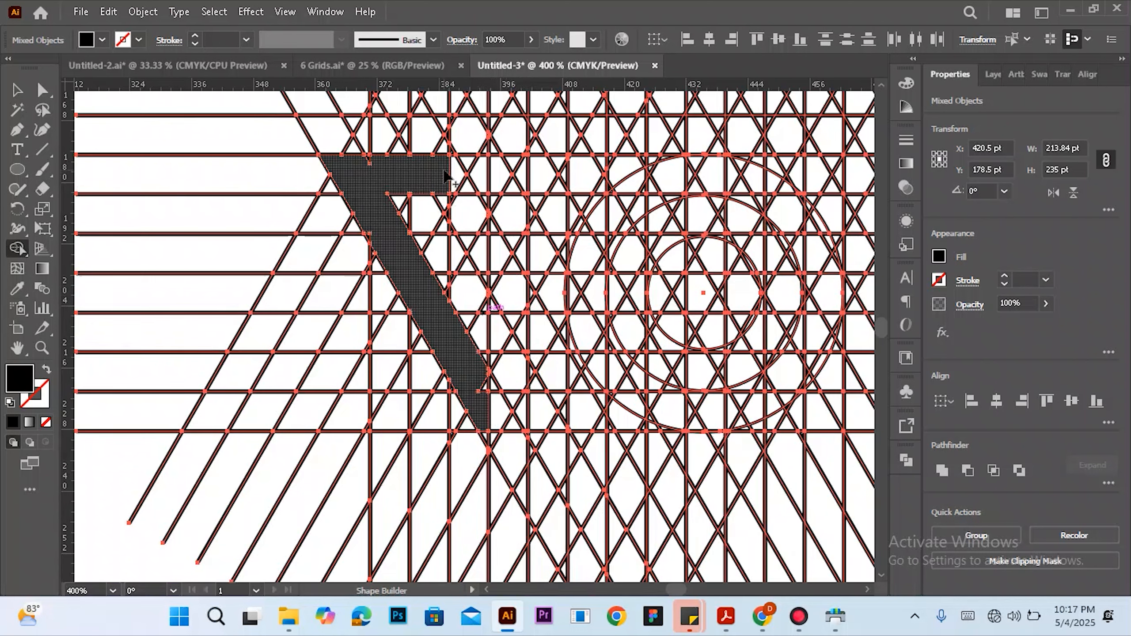
Build a shorter parallel diagonal down from the V's upper bar and add a short horizontal bar at the foot of the long diagonal
{"action": "left_click_drag", "start_coordinate": [446, 176], "coordinate": [508, 289]}
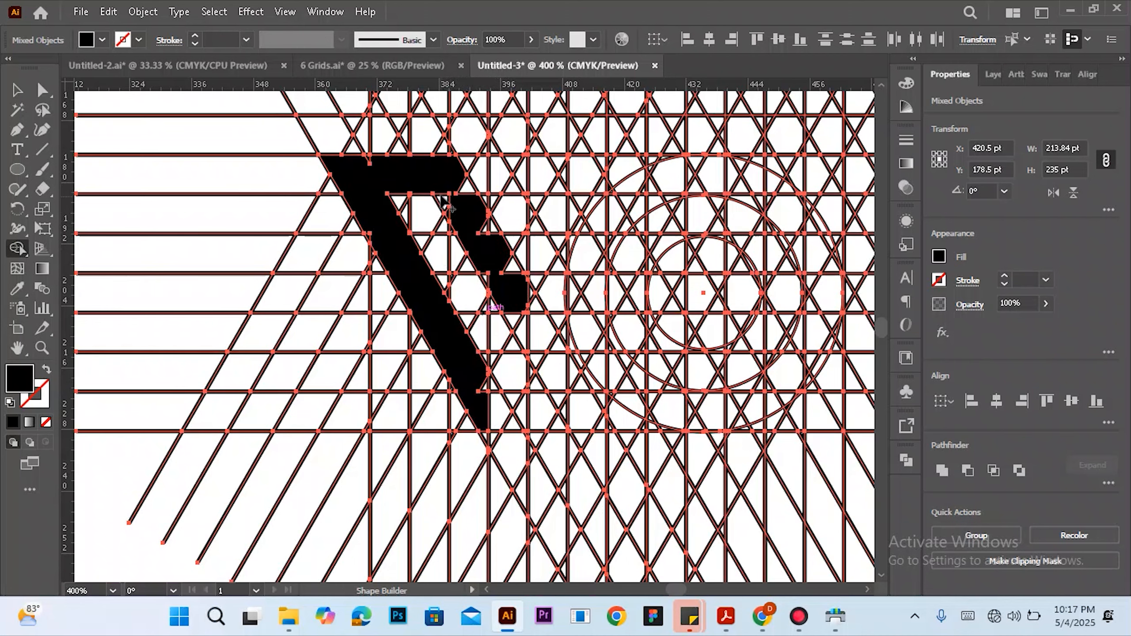
{"action": "mouse_move", "coordinate": [466, 188]}
{"action": "left_mouse_down"}
{"action": "mouse_move", "coordinate": [496, 239]}
{"action": "mouse_move", "coordinate": [503, 271]}
{"action": "left_mouse_up"}
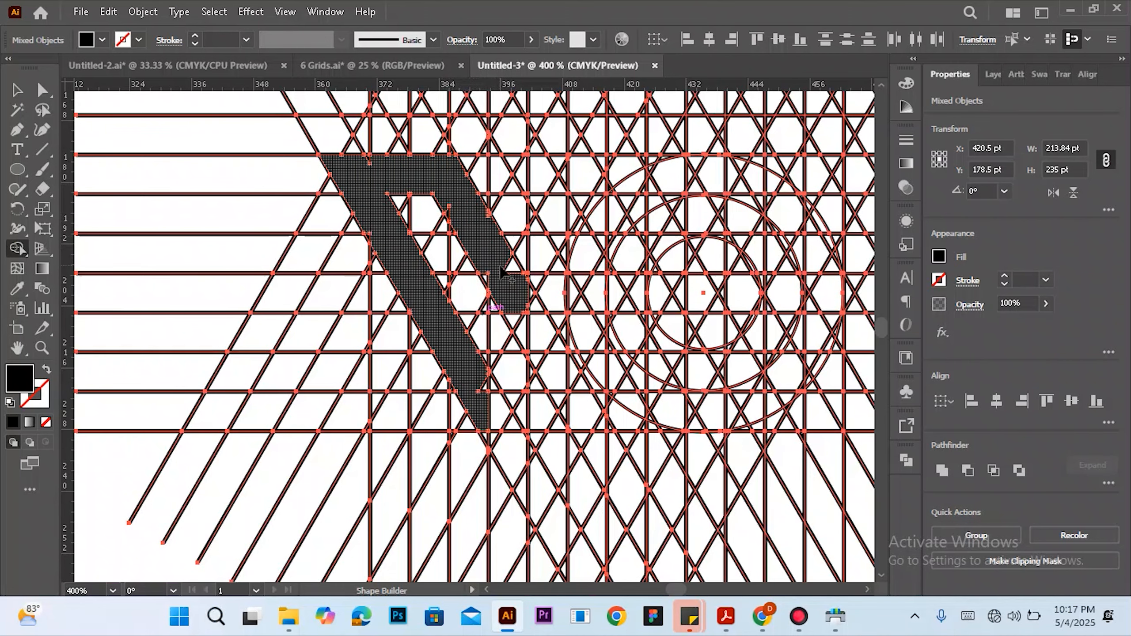
{"action": "left_click", "coordinate": [515, 271]}
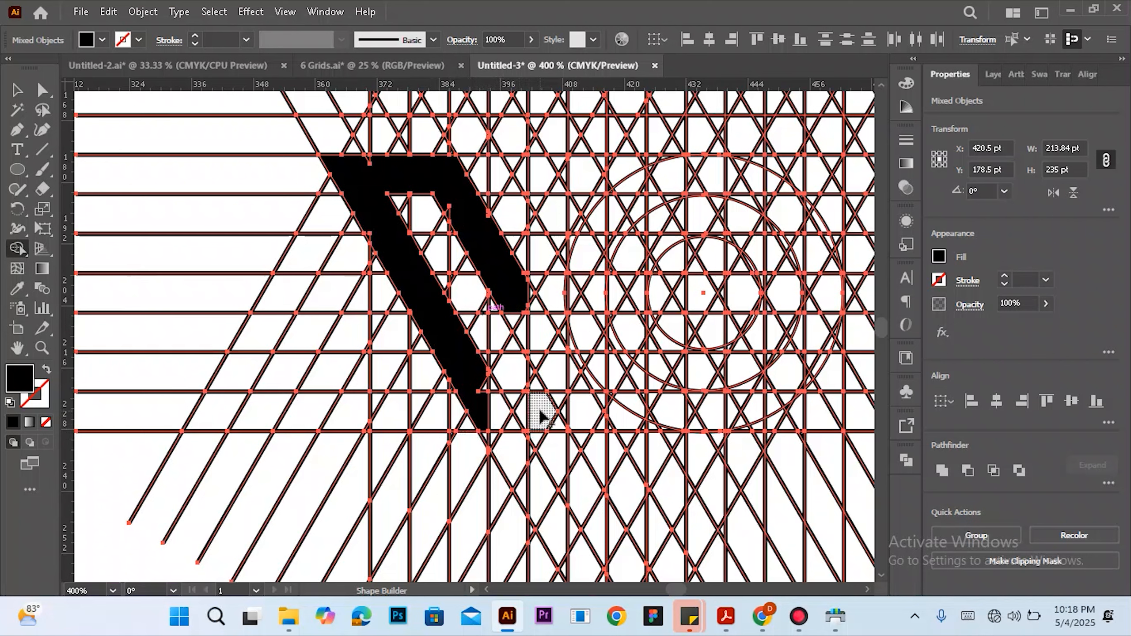
{"action": "left_click_drag", "start_coordinate": [487, 405], "coordinate": [541, 411]}
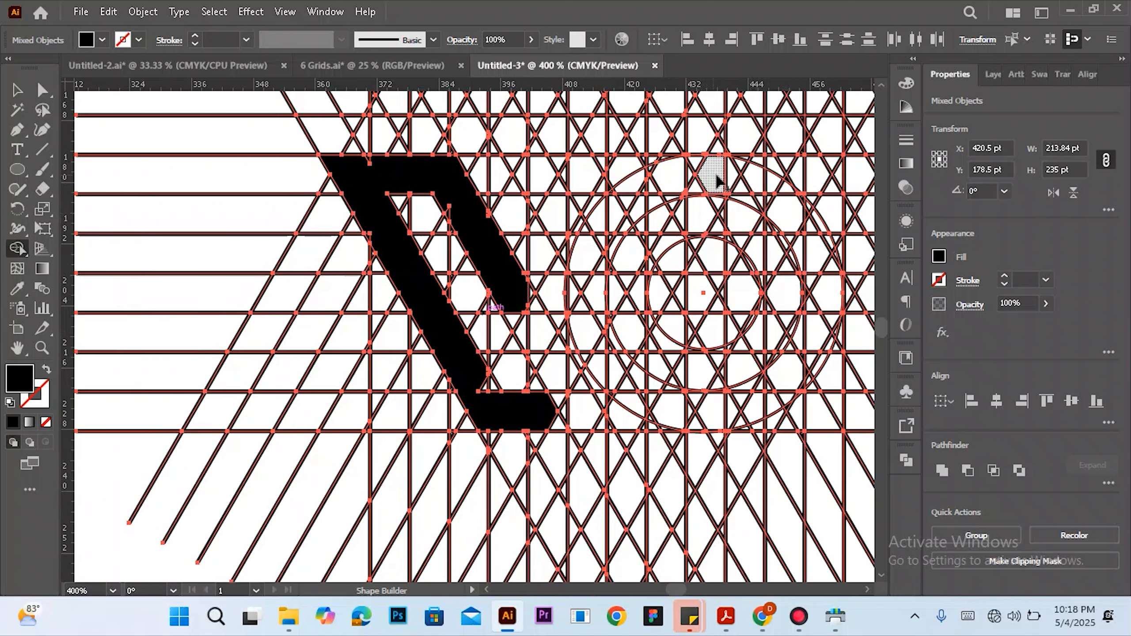
Merge the cells between the large and middle circles into a solid black arc along the right side for the D
{"action": "mouse_move", "coordinate": [717, 180]}
{"action": "left_mouse_down"}
{"action": "mouse_move", "coordinate": [740, 179]}
{"action": "mouse_move", "coordinate": [788, 218]}
{"action": "mouse_move", "coordinate": [819, 275]}
{"action": "mouse_move", "coordinate": [822, 340]}
{"action": "mouse_move", "coordinate": [817, 325]}
{"action": "left_mouse_up"}
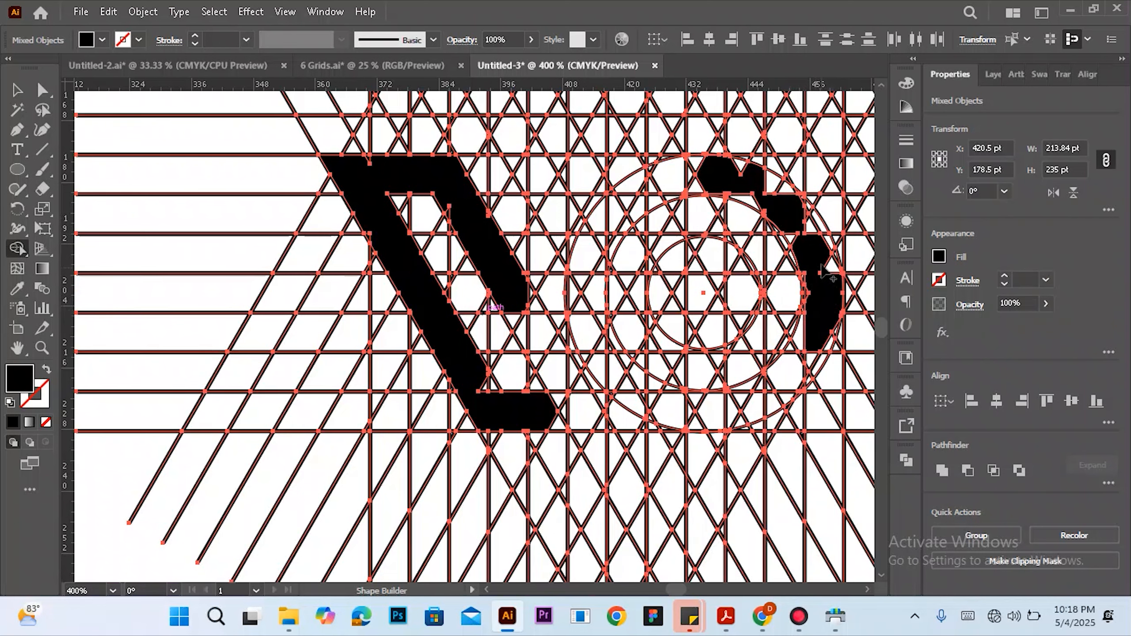
{"action": "left_click_drag", "start_coordinate": [828, 268], "coordinate": [819, 264]}
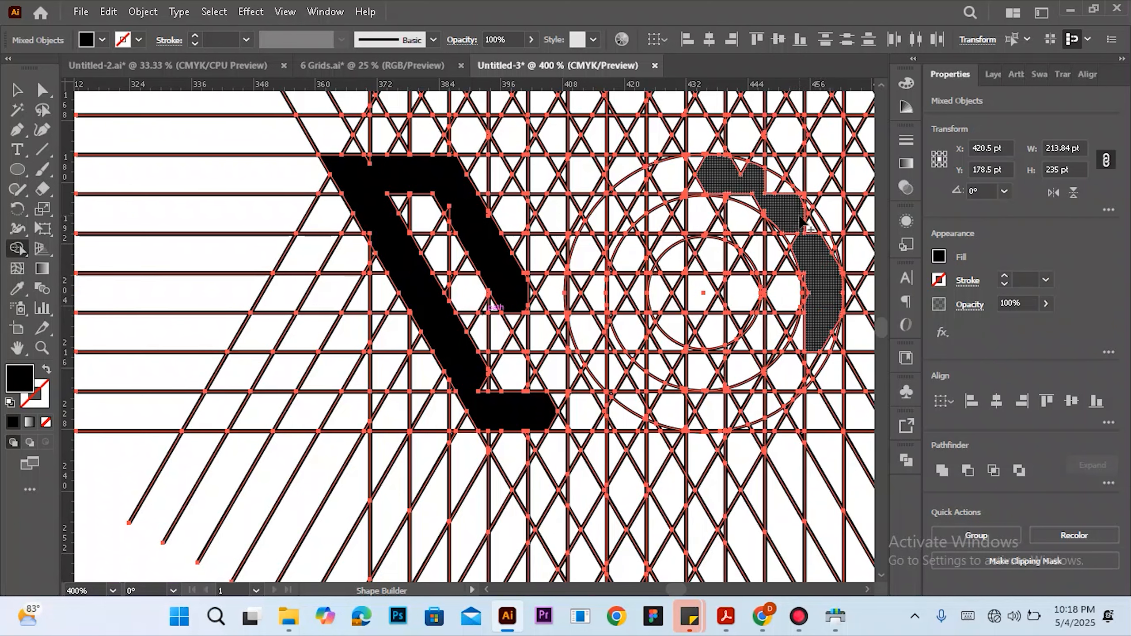
{"action": "left_click_drag", "start_coordinate": [806, 225], "coordinate": [808, 240]}
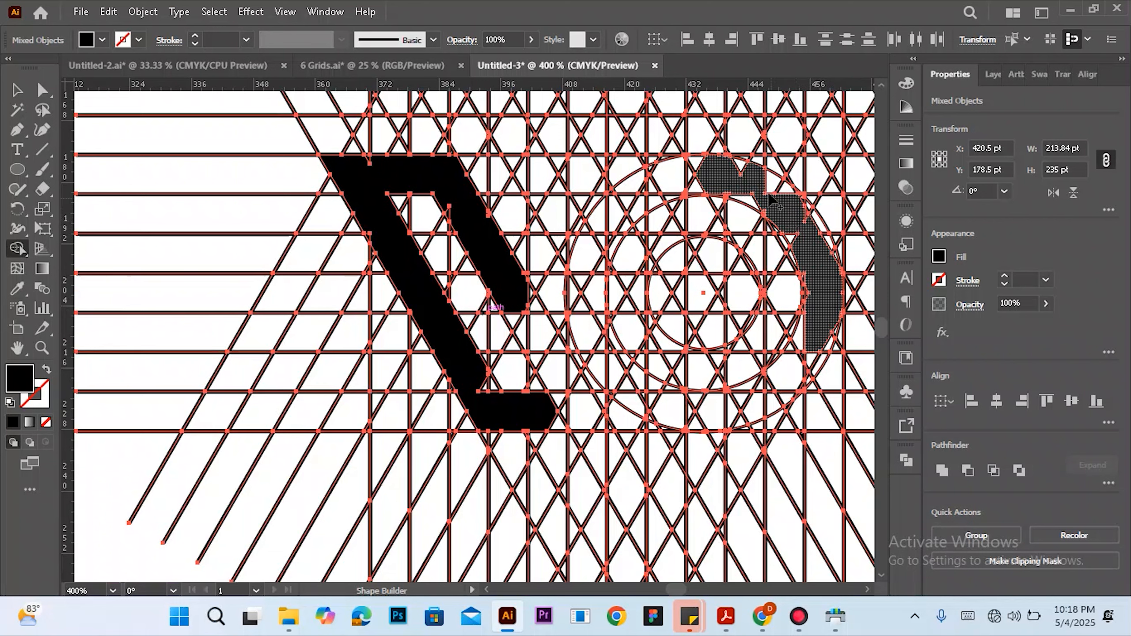
{"action": "left_click_drag", "start_coordinate": [762, 177], "coordinate": [783, 187]}
{"action": "left_click_drag", "start_coordinate": [788, 202], "coordinate": [806, 222]}
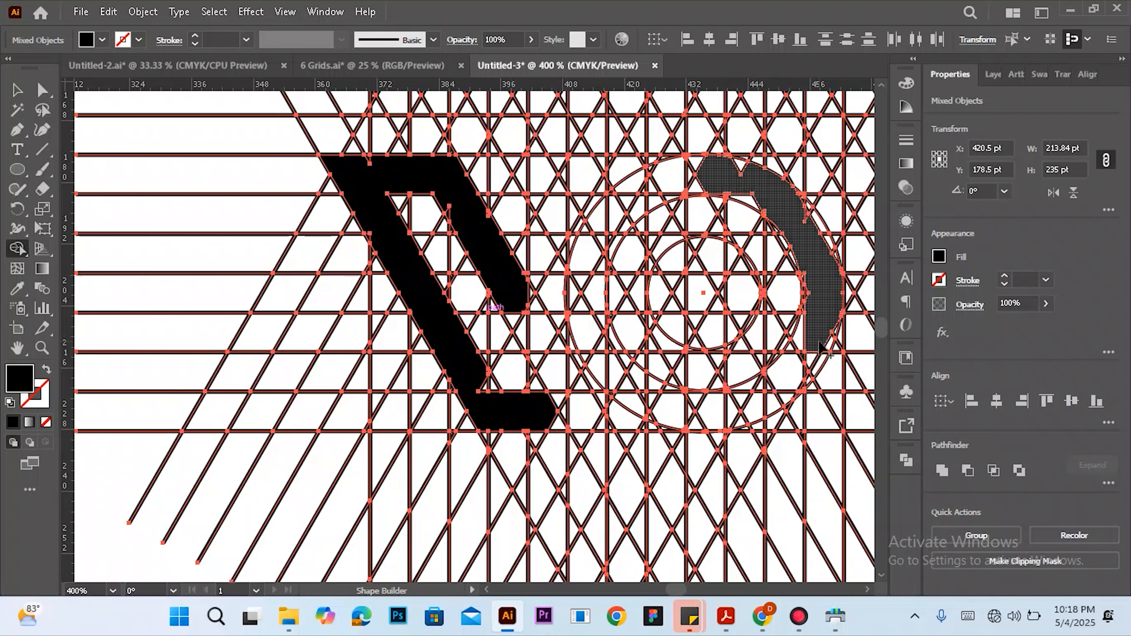
{"action": "mouse_move", "coordinate": [819, 348]}
{"action": "left_mouse_down"}
{"action": "mouse_move", "coordinate": [785, 371]}
{"action": "mouse_move", "coordinate": [810, 341]}
{"action": "mouse_move", "coordinate": [795, 363]}
{"action": "left_mouse_up"}
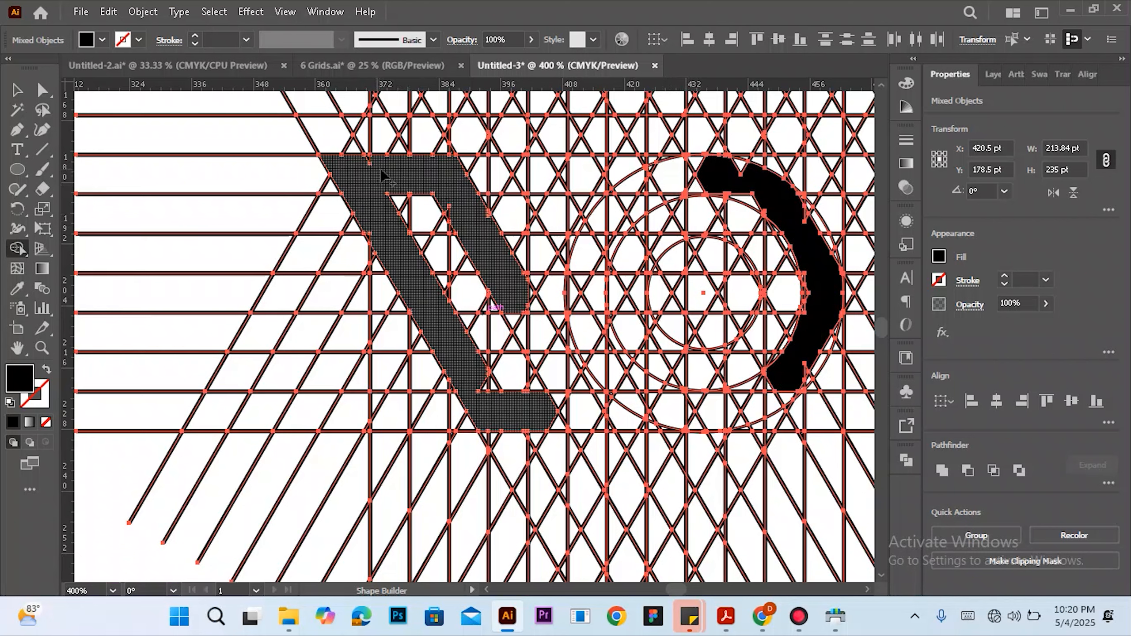
Fill a rising arm up to the third horizontal line and join it to the foot of the V's shorter diagonal
{"action": "left_click", "coordinate": [458, 171]}
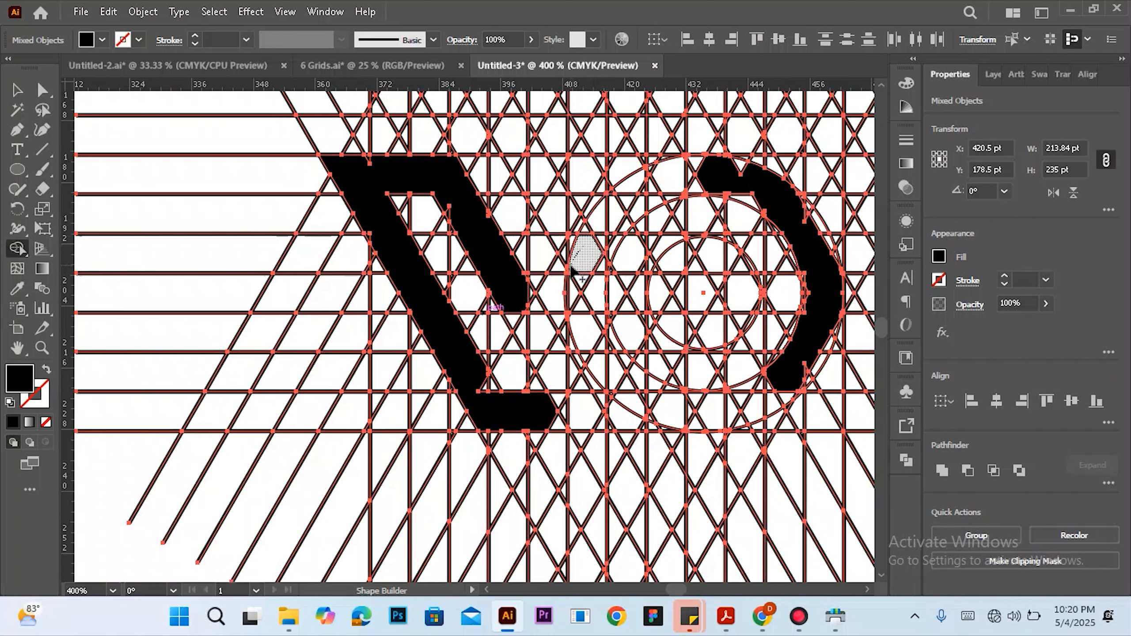
{"action": "mouse_move", "coordinate": [572, 268]}
{"action": "left_mouse_down"}
{"action": "mouse_move", "coordinate": [556, 289]}
{"action": "mouse_move", "coordinate": [591, 266]}
{"action": "mouse_move", "coordinate": [575, 298]}
{"action": "mouse_move", "coordinate": [574, 248]}
{"action": "mouse_move", "coordinate": [571, 267]}
{"action": "left_mouse_up"}
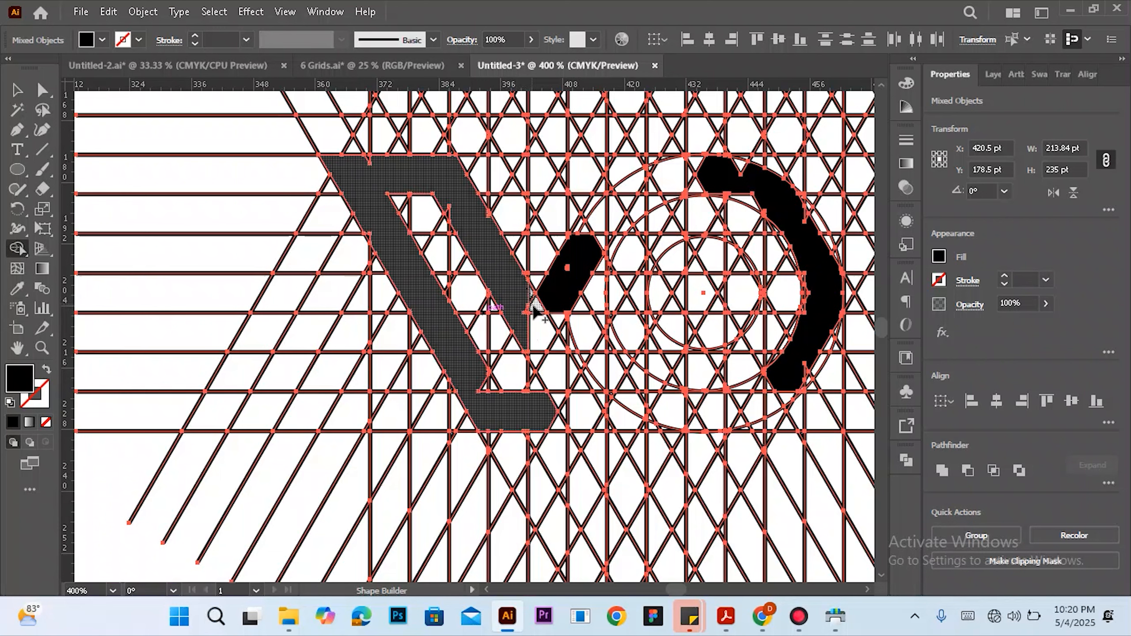
{"action": "mouse_move", "coordinate": [536, 312]}
{"action": "left_mouse_down"}
{"action": "mouse_move", "coordinate": [542, 337]}
{"action": "mouse_move", "coordinate": [534, 329]}
{"action": "left_mouse_up"}
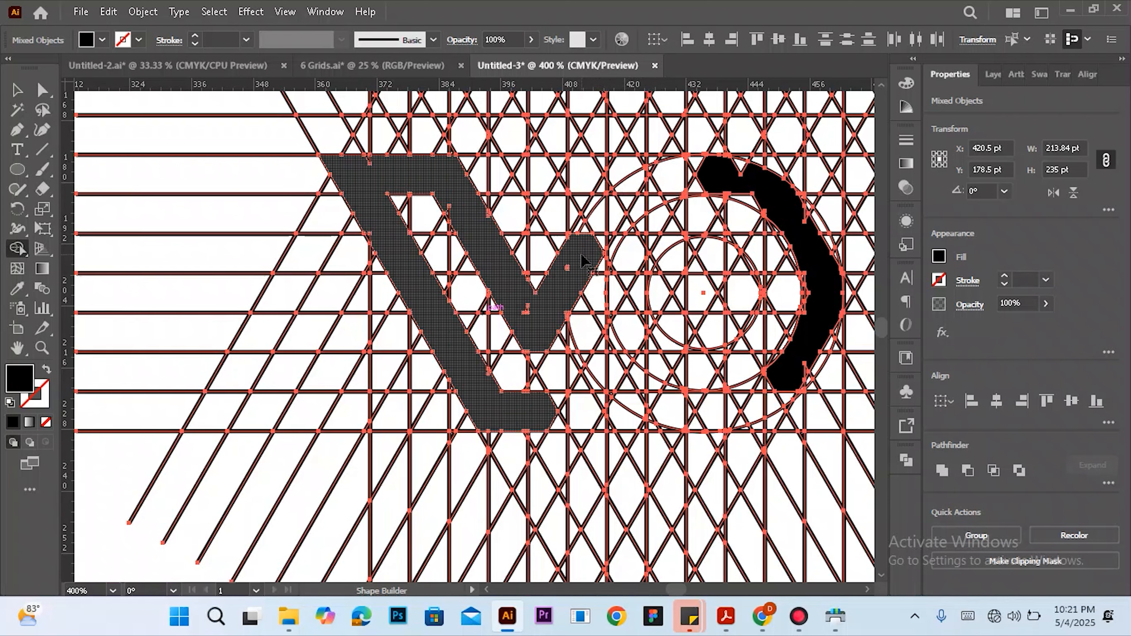
{"action": "key", "text": "ctrl+h"}
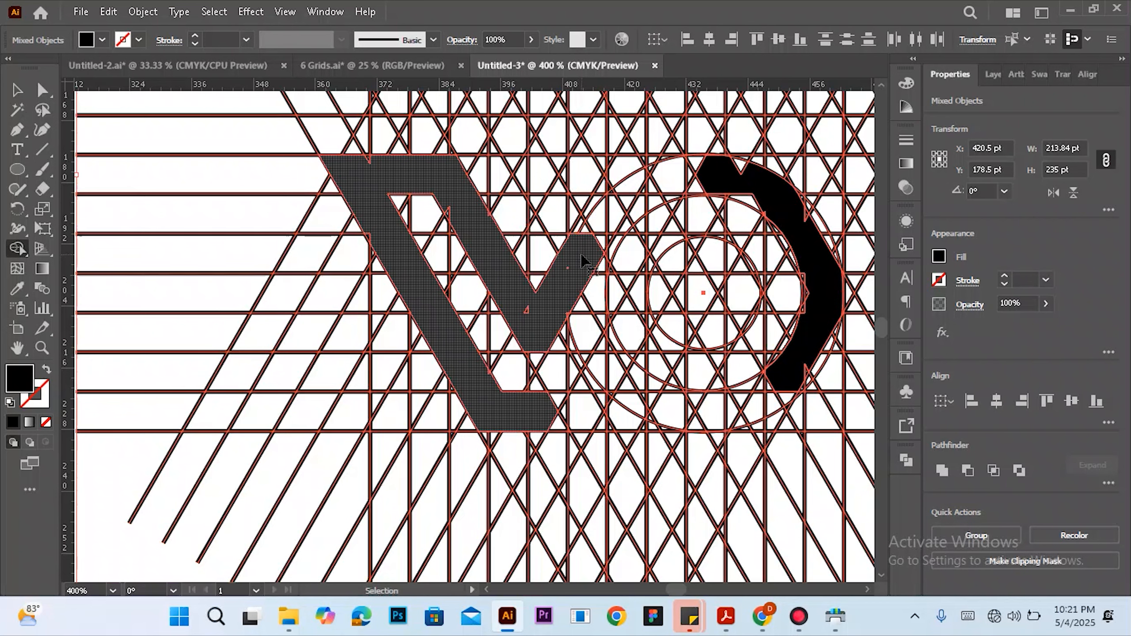
{"action": "key", "text": "ctrl+h"}
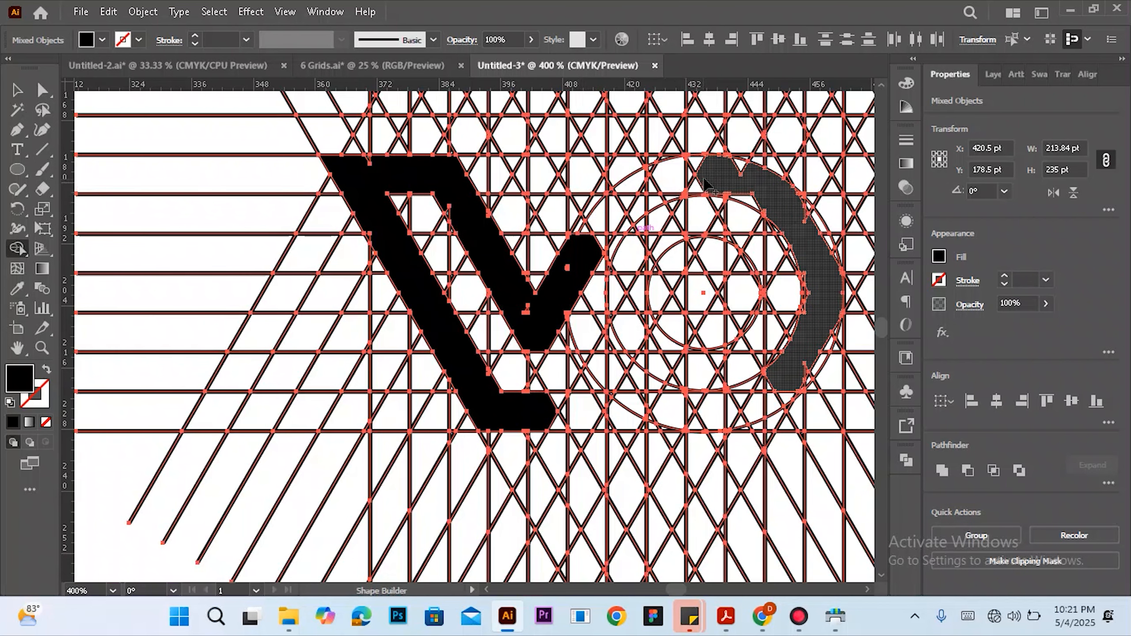
Try to join the V's rising arm to the D's arc along the curve between the large and middle circles
{"action": "mouse_move", "coordinate": [707, 180]}
{"action": "left_mouse_down"}
{"action": "mouse_move", "coordinate": [657, 194]}
{"action": "mouse_move", "coordinate": [586, 257]}
{"action": "left_mouse_up"}
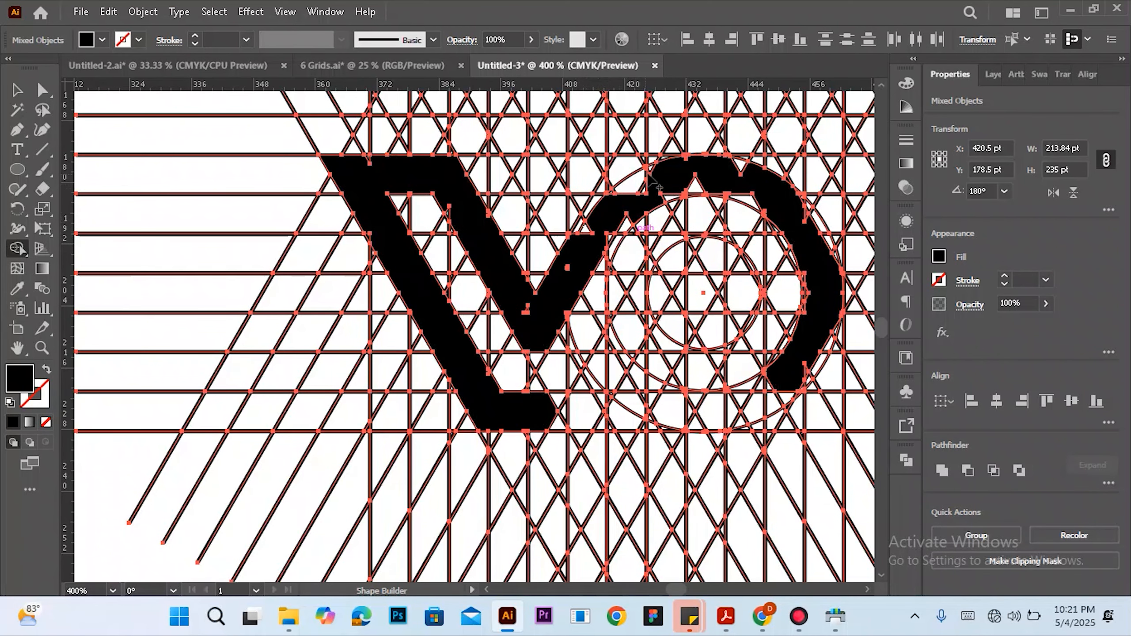
{"action": "left_click_drag", "start_coordinate": [664, 176], "coordinate": [587, 244]}
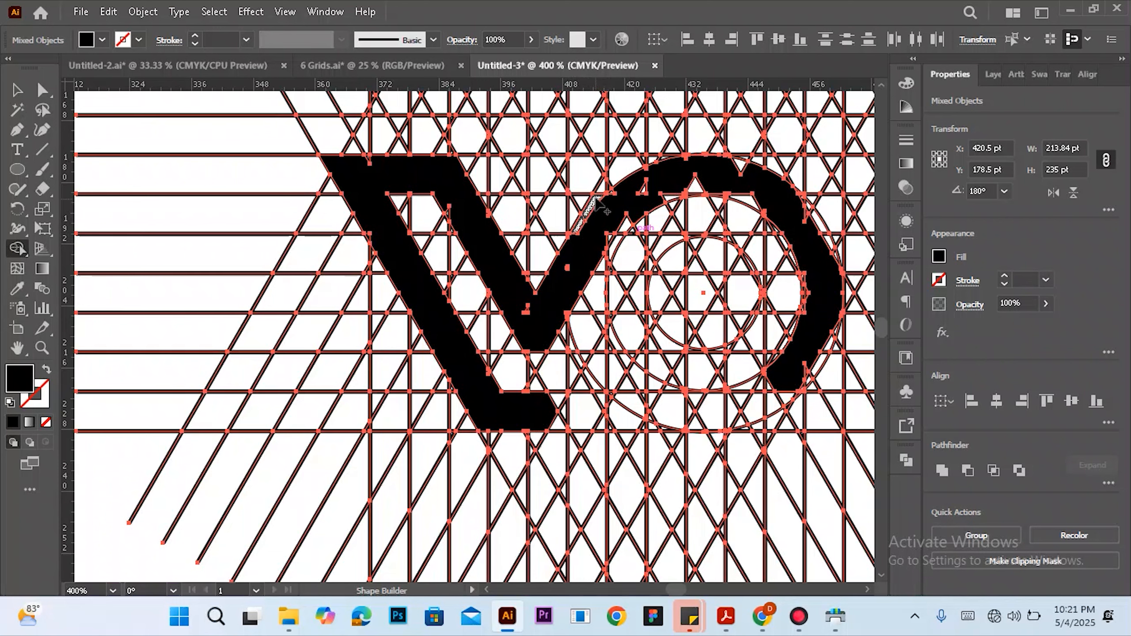
{"action": "left_click", "coordinate": [607, 190]}
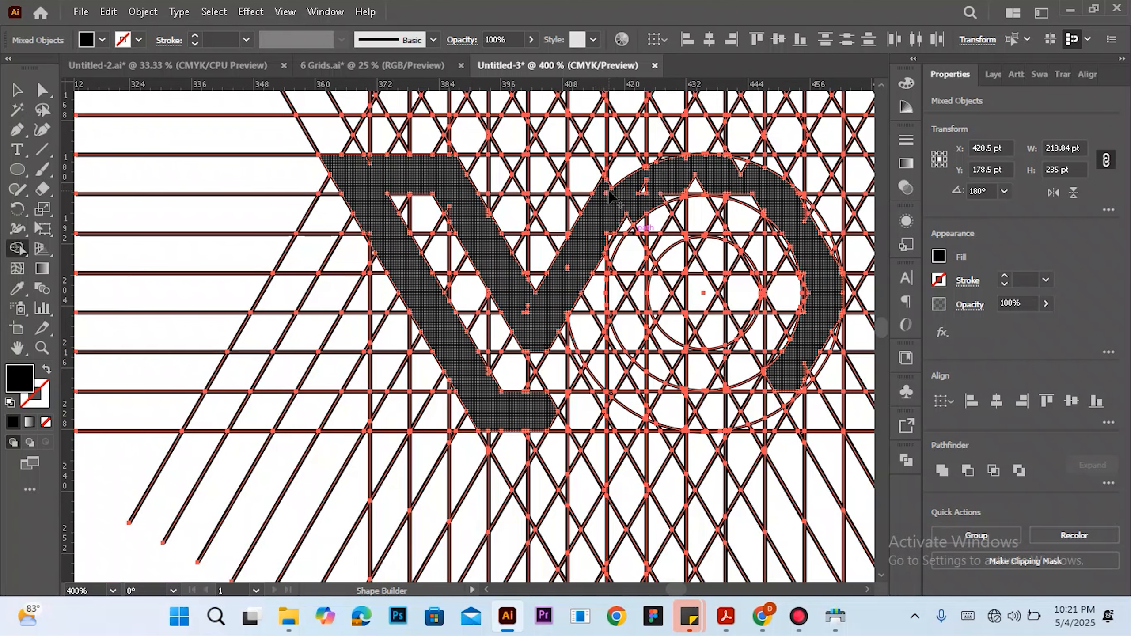
{"action": "key", "text": "ctrl"}
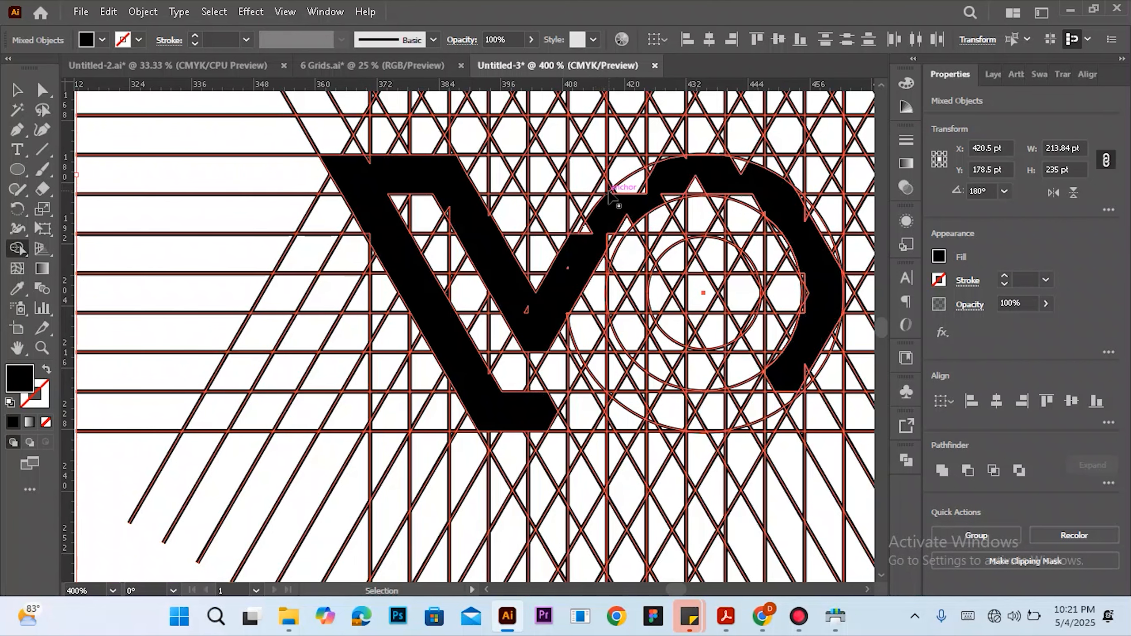
{"action": "key", "text": "ctrl+z"}
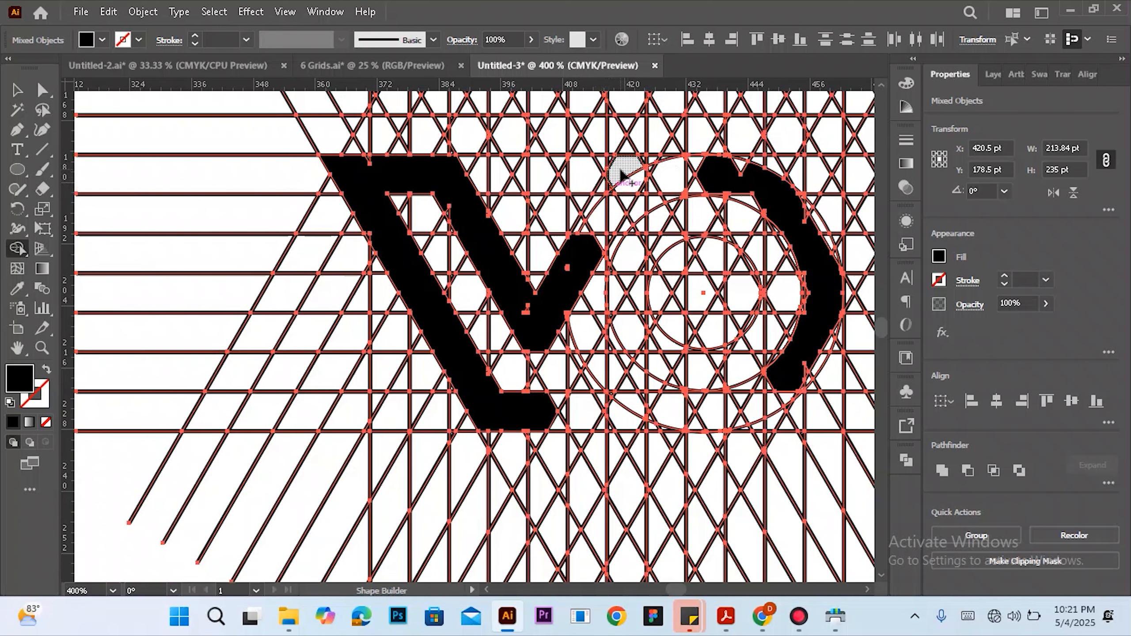
Extend the V's rising arm to the upper bar's height and join it to the D's arc with a straight horizontal bar
{"action": "left_click_drag", "start_coordinate": [623, 168], "coordinate": [584, 236]}
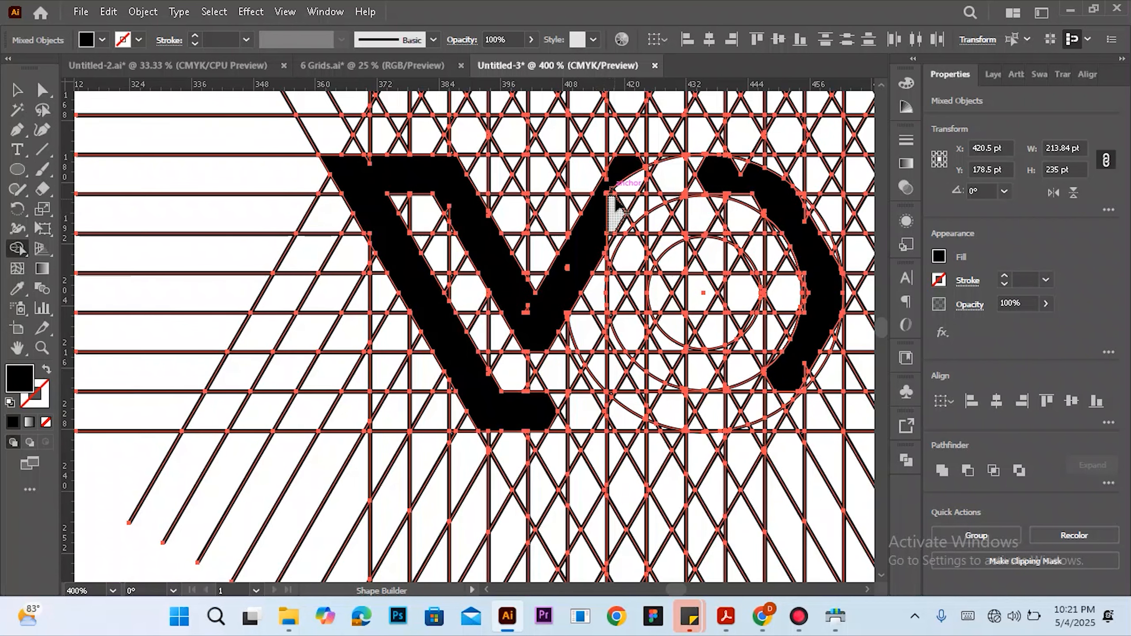
{"action": "left_click_drag", "start_coordinate": [617, 214], "coordinate": [599, 234]}
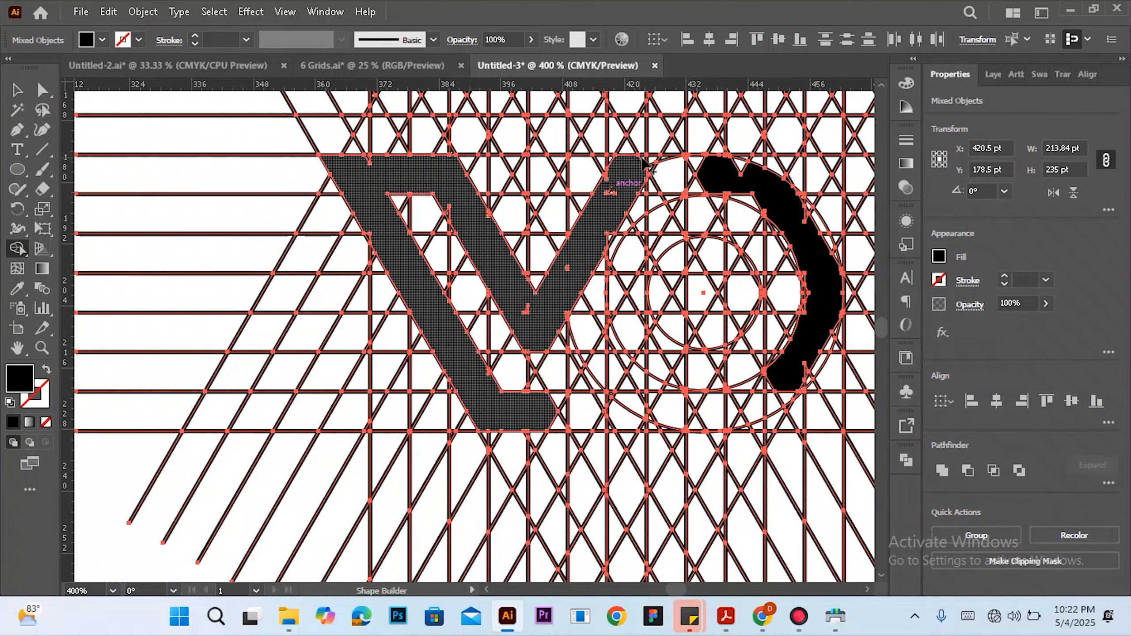
{"action": "mouse_move", "coordinate": [656, 160]}
{"action": "left_mouse_down"}
{"action": "mouse_move", "coordinate": [703, 170]}
{"action": "mouse_move", "coordinate": [649, 167]}
{"action": "left_mouse_up"}
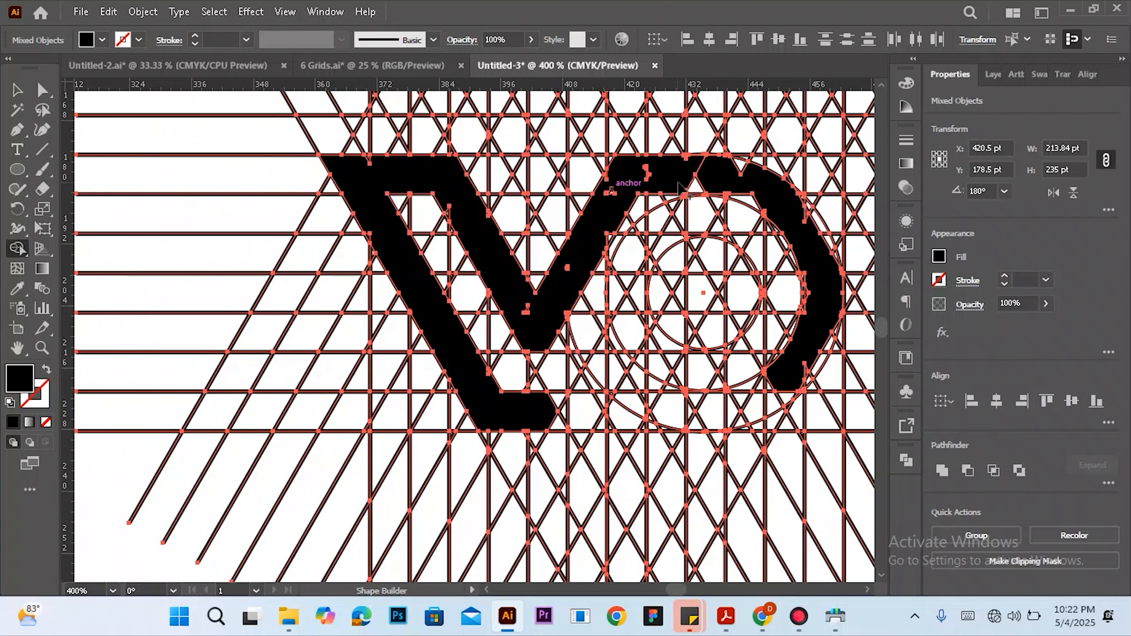
{"action": "mouse_move", "coordinate": [695, 189]}
{"action": "left_mouse_down"}
{"action": "mouse_move", "coordinate": [732, 166]}
{"action": "mouse_move", "coordinate": [754, 198]}
{"action": "left_mouse_up"}
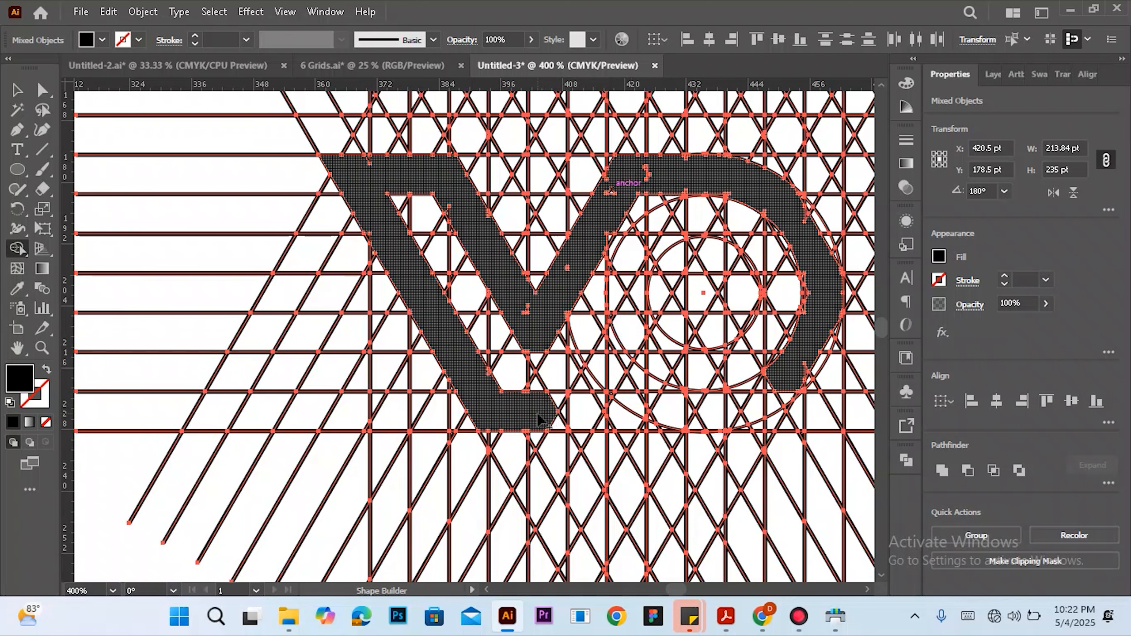
Extend the V's foot bar towards the D and build a parallel rising diagonal from its end up to the small circle's top
{"action": "mouse_move", "coordinate": [540, 418]}
{"action": "left_mouse_down"}
{"action": "mouse_move", "coordinate": [579, 419]}
{"action": "mouse_move", "coordinate": [561, 429]}
{"action": "left_mouse_up"}
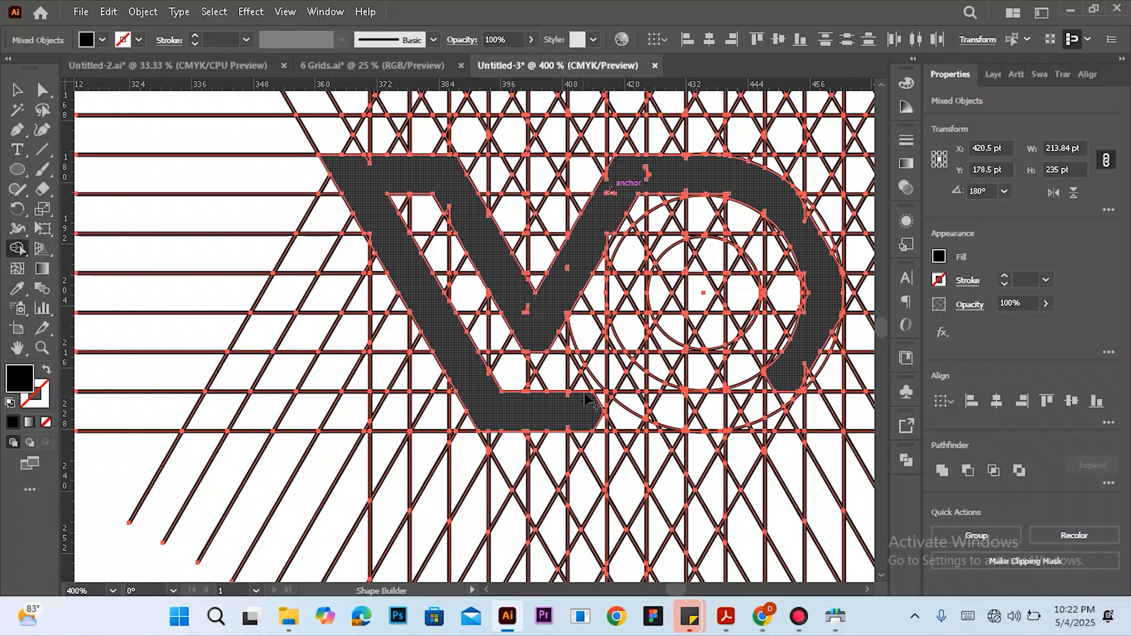
{"action": "mouse_move", "coordinate": [585, 393]}
{"action": "left_mouse_down"}
{"action": "mouse_move", "coordinate": [610, 364]}
{"action": "mouse_move", "coordinate": [604, 412]}
{"action": "left_mouse_up"}
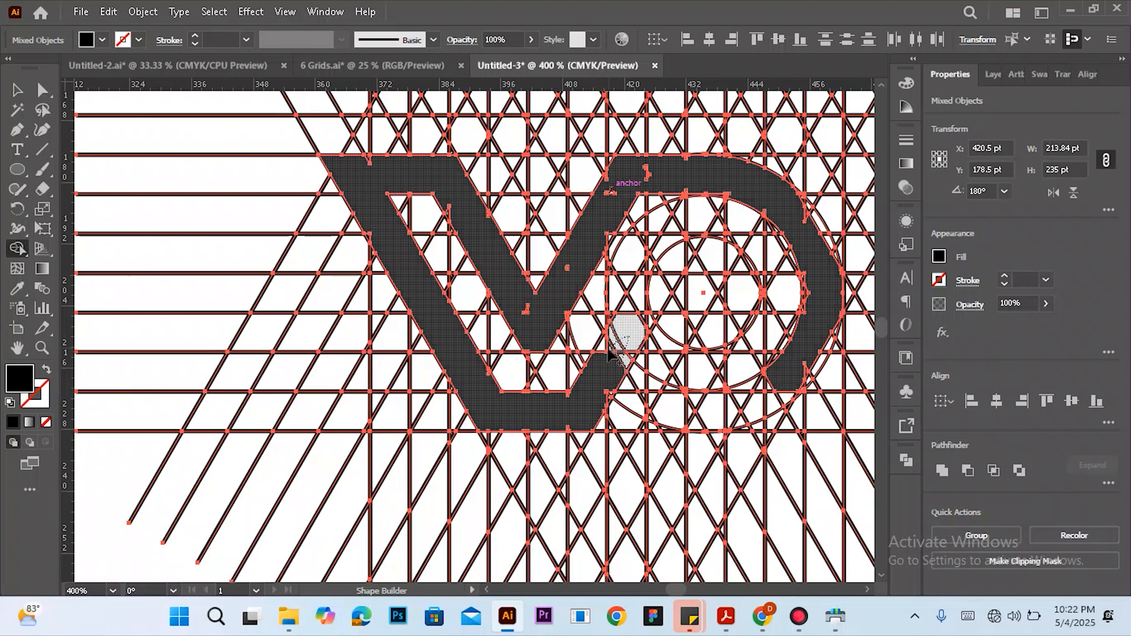
{"action": "left_click_drag", "start_coordinate": [609, 352], "coordinate": [613, 357]}
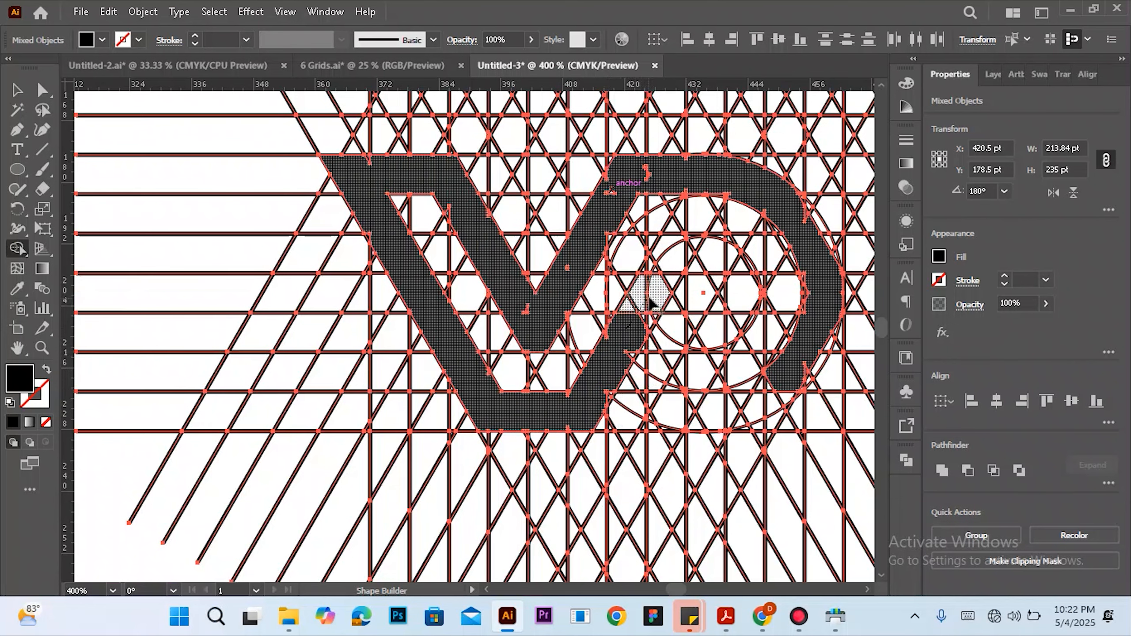
{"action": "left_click_drag", "start_coordinate": [654, 293], "coordinate": [654, 296]}
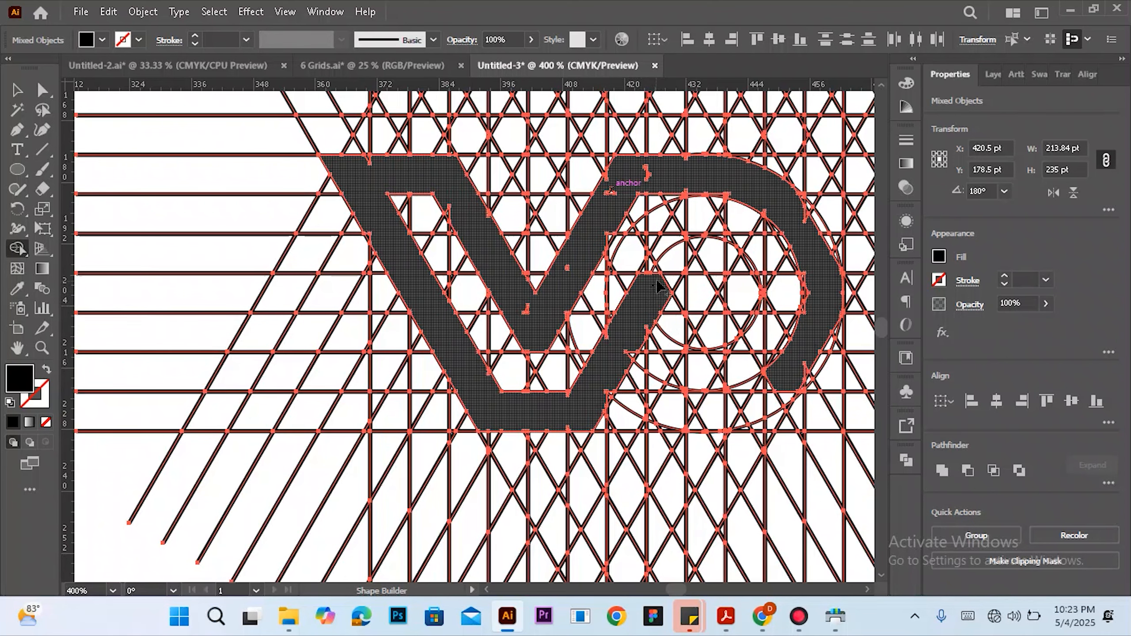
{"action": "left_click_drag", "start_coordinate": [667, 255], "coordinate": [648, 274]}
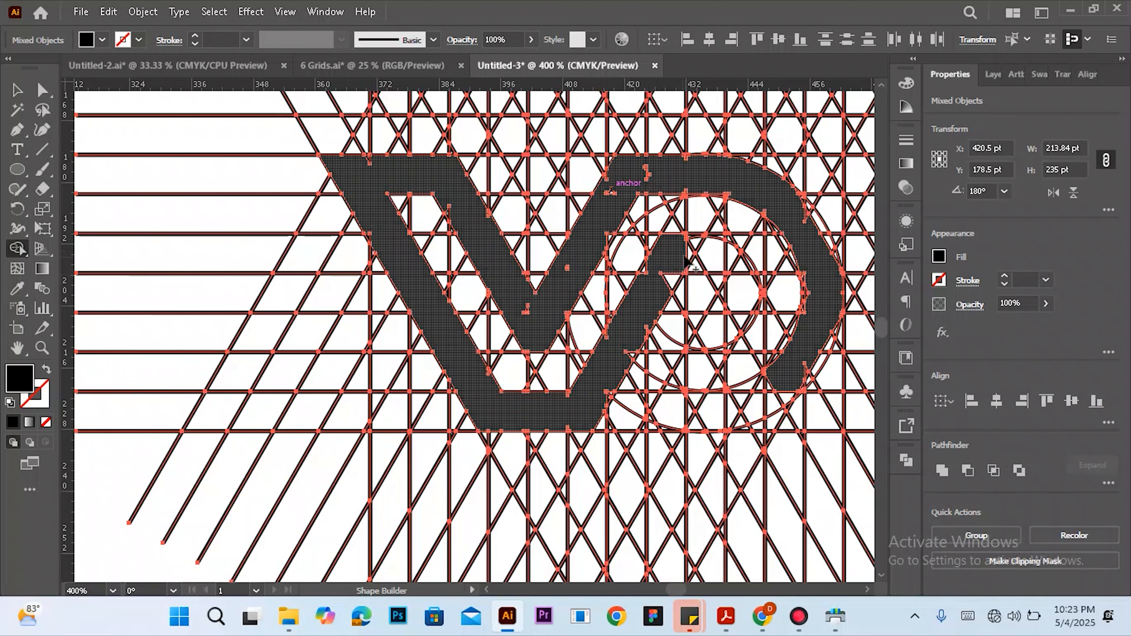
{"action": "mouse_move", "coordinate": [676, 266]}
{"action": "left_mouse_down"}
{"action": "mouse_move", "coordinate": [661, 293]}
{"action": "mouse_move", "coordinate": [653, 268]}
{"action": "mouse_move", "coordinate": [641, 283]}
{"action": "mouse_move", "coordinate": [684, 265]}
{"action": "left_mouse_up"}
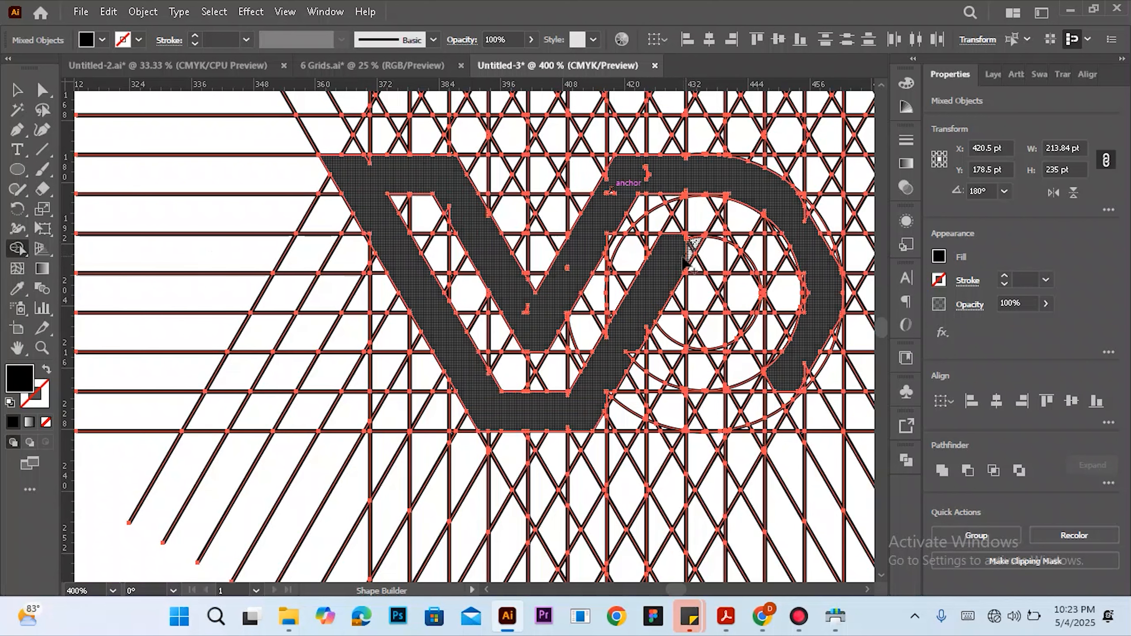
{"action": "left_click_drag", "start_coordinate": [677, 258], "coordinate": [685, 243]}
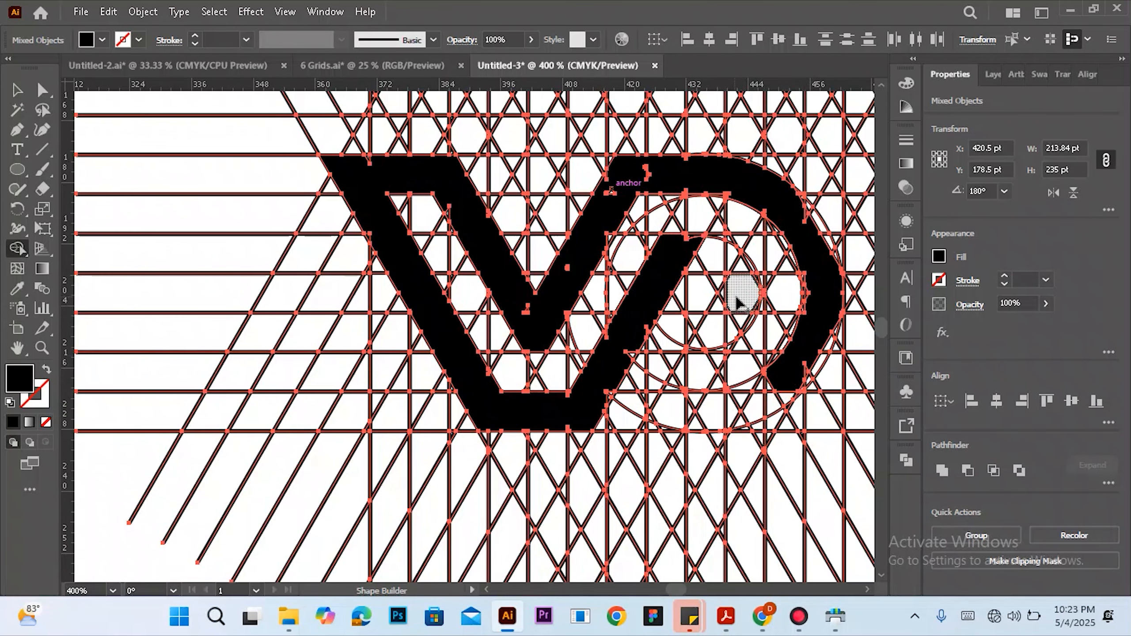
Continue the D's arc along its lower curve and merge it with a diagonal stroke rising to the small circle's edge
{"action": "mouse_move", "coordinate": [743, 297]}
{"action": "left_mouse_down"}
{"action": "mouse_move", "coordinate": [678, 403]}
{"action": "mouse_move", "coordinate": [777, 400]}
{"action": "left_mouse_up"}
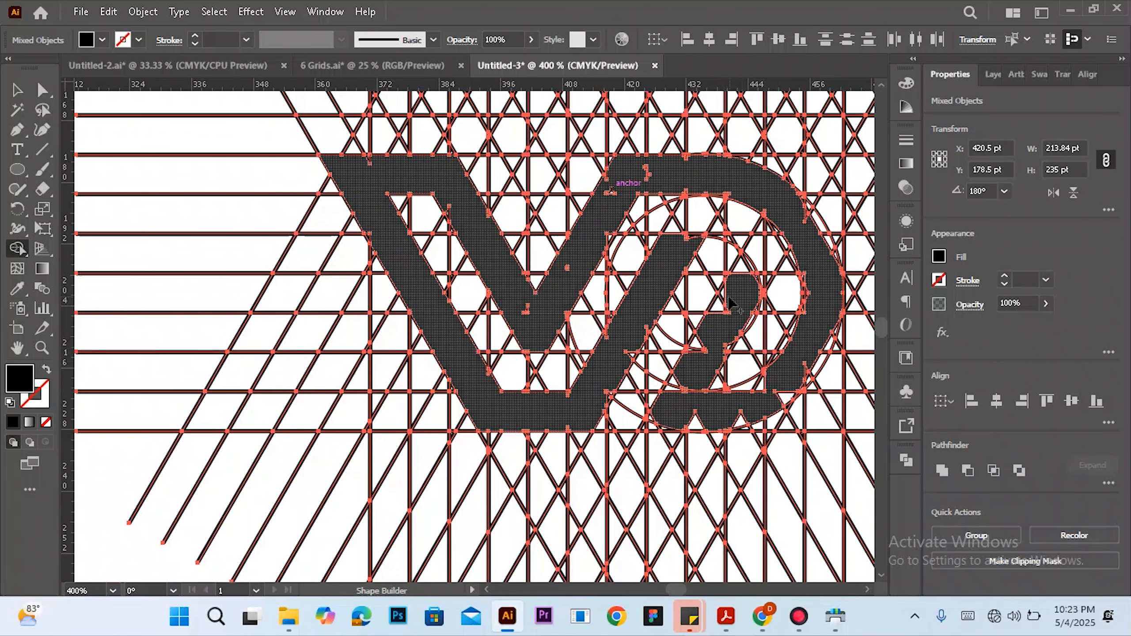
{"action": "mouse_move", "coordinate": [717, 319]}
{"action": "left_mouse_down"}
{"action": "mouse_move", "coordinate": [694, 360]}
{"action": "mouse_move", "coordinate": [726, 349]}
{"action": "mouse_move", "coordinate": [673, 399]}
{"action": "mouse_move", "coordinate": [687, 420]}
{"action": "mouse_move", "coordinate": [739, 417]}
{"action": "mouse_move", "coordinate": [790, 387]}
{"action": "mouse_move", "coordinate": [772, 403]}
{"action": "mouse_move", "coordinate": [775, 381]}
{"action": "mouse_move", "coordinate": [740, 402]}
{"action": "left_mouse_up"}
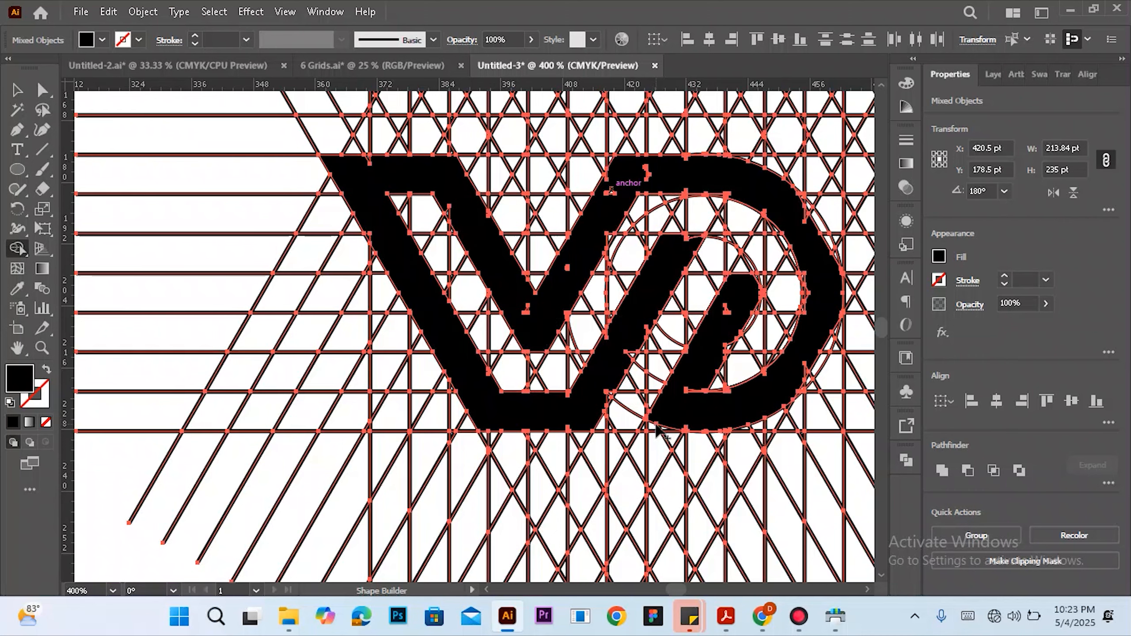
Merge the thin cells below the large circle's curve into the D's lower tip so it reaches the baseline
{"action": "scroll", "coordinate": [657, 427], "scroll_direction": "up", "scroll_amount": 2}
{"action": "scroll", "coordinate": [660, 426], "scroll_direction": "down", "scroll_amount": 3}
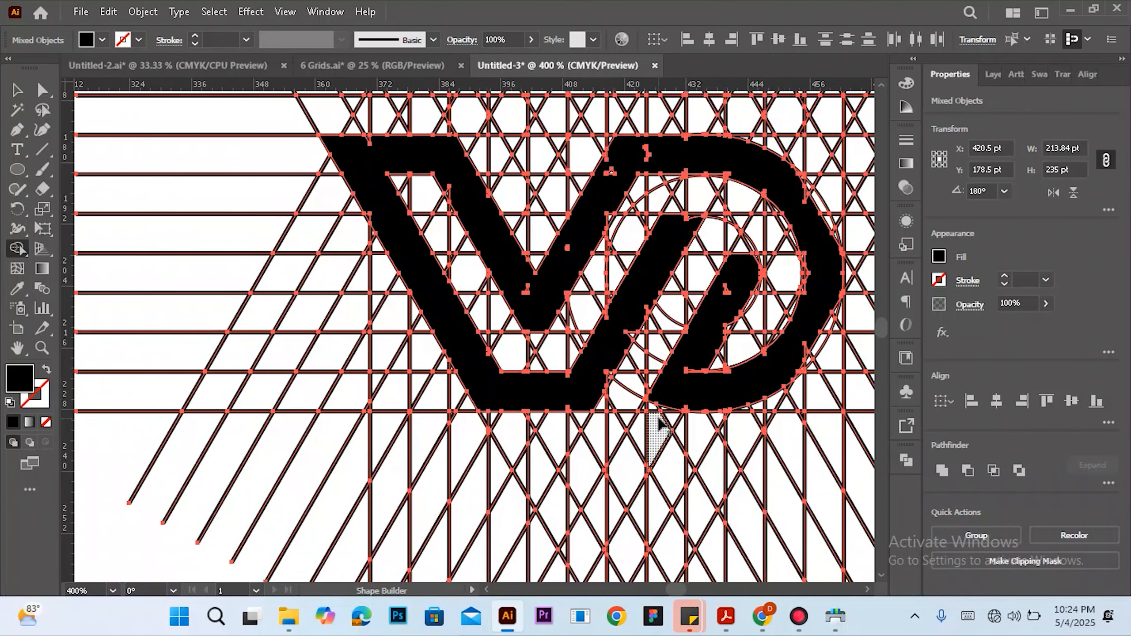
{"action": "scroll", "coordinate": [661, 428], "scroll_direction": "up", "scroll_amount": 3}
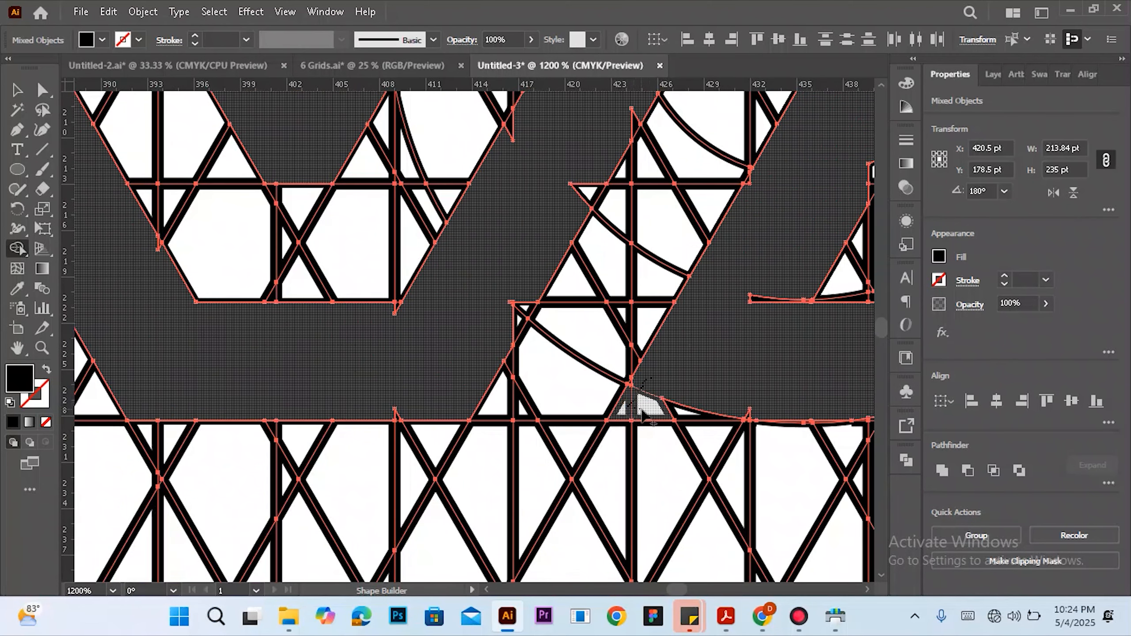
{"action": "left_click_drag", "start_coordinate": [641, 412], "coordinate": [735, 404]}
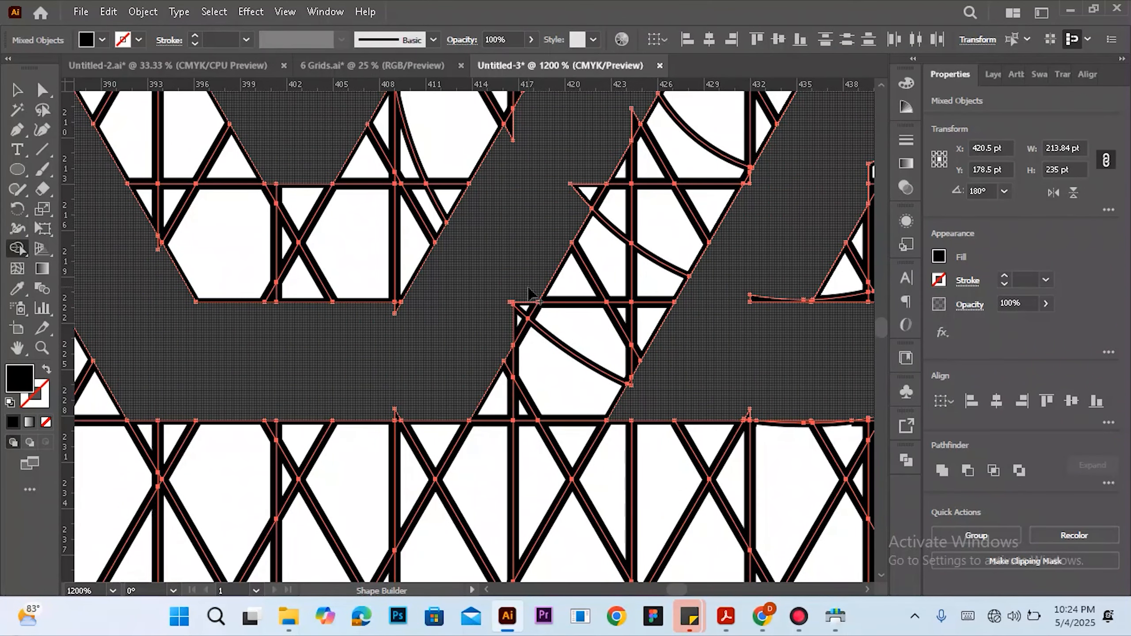
Merge the leftover slivers into the V's foot bar, its rising strokes and the D's lower bar to straighten their edges
{"action": "left_click_drag", "start_coordinate": [518, 313], "coordinate": [514, 320]}
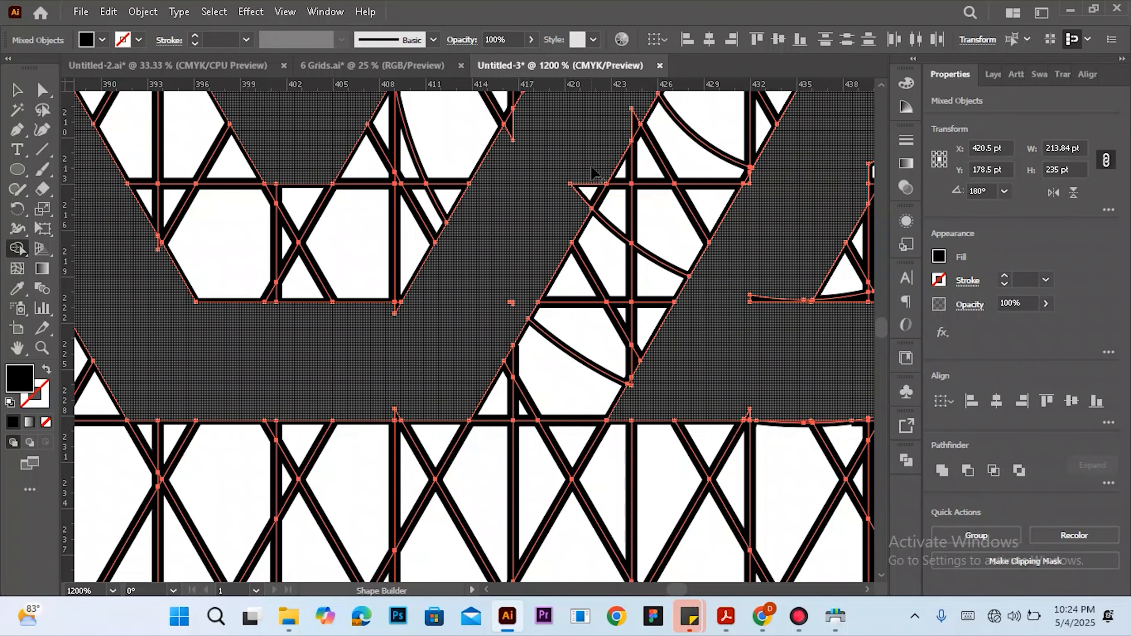
{"action": "left_click_drag", "start_coordinate": [595, 169], "coordinate": [555, 248]}
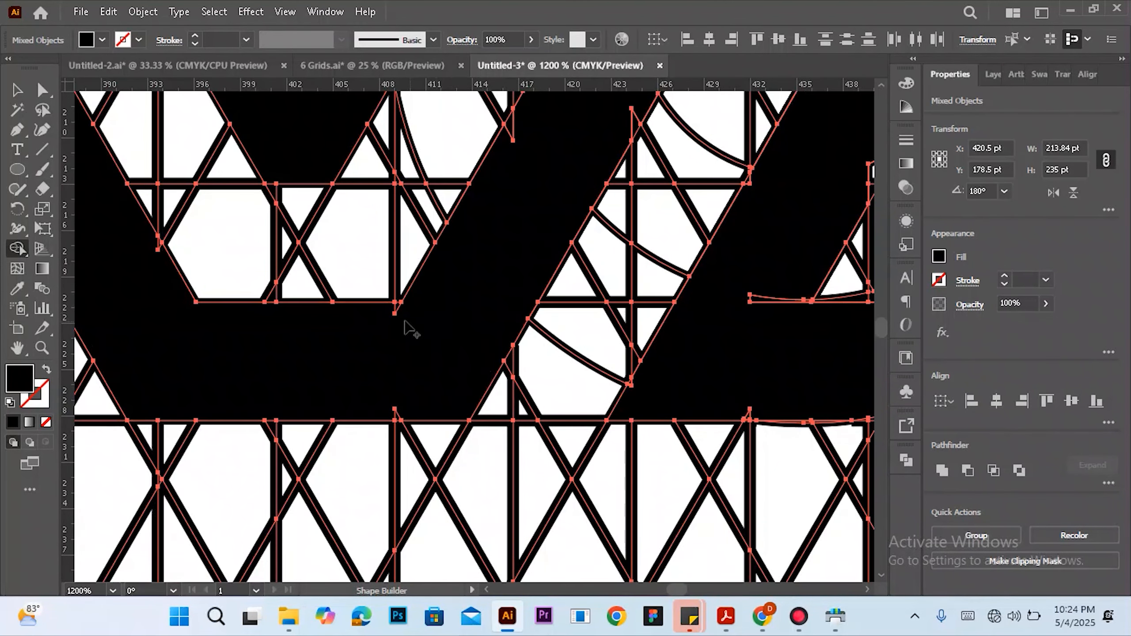
{"action": "mouse_move", "coordinate": [392, 308]}
{"action": "left_mouse_down"}
{"action": "mouse_move", "coordinate": [423, 315]}
{"action": "mouse_move", "coordinate": [407, 349]}
{"action": "left_mouse_up"}
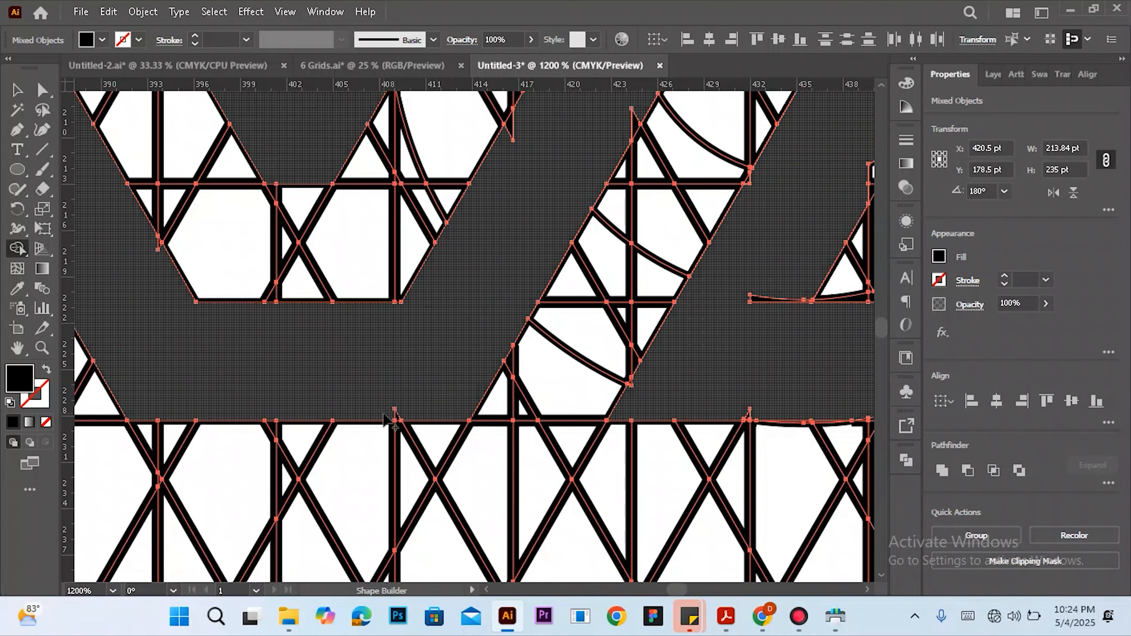
{"action": "left_click_drag", "start_coordinate": [384, 415], "coordinate": [418, 408]}
{"action": "left_click_drag", "start_coordinate": [519, 119], "coordinate": [503, 140]}
{"action": "left_click_drag", "start_coordinate": [642, 116], "coordinate": [621, 149]}
{"action": "scroll", "coordinate": [709, 334], "scroll_direction": "up", "scroll_amount": 1}
{"action": "left_click_drag", "start_coordinate": [779, 327], "coordinate": [779, 374]}
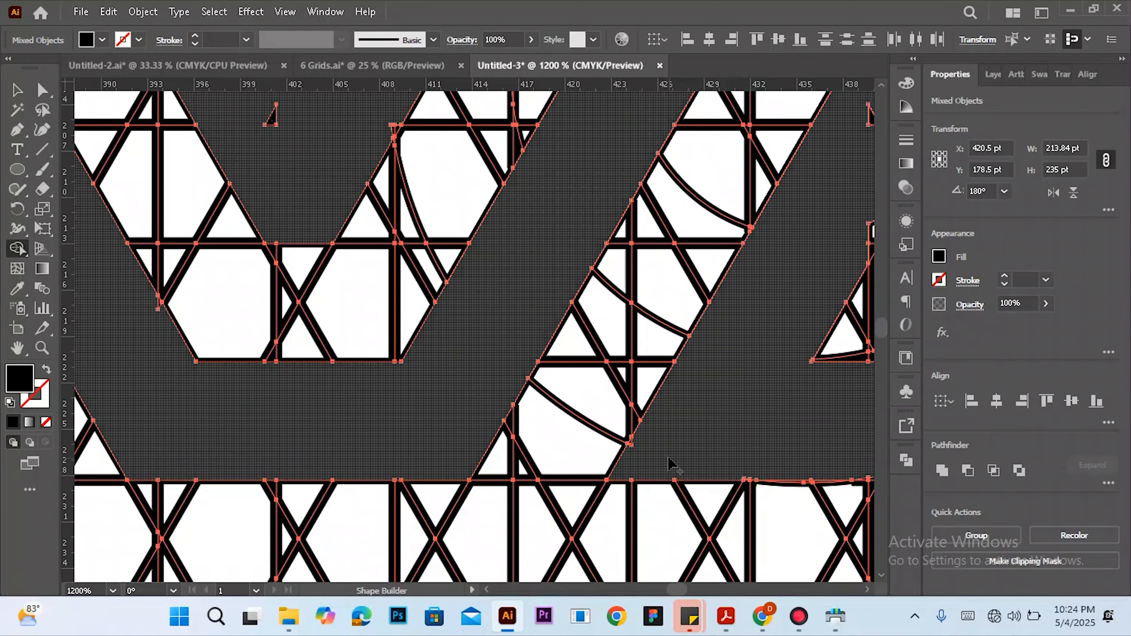
Merge the corner slivers into the top of the rising stroke inside the D so it ends flat on the grid line
{"action": "scroll", "coordinate": [670, 464], "scroll_direction": "up", "scroll_amount": 4}
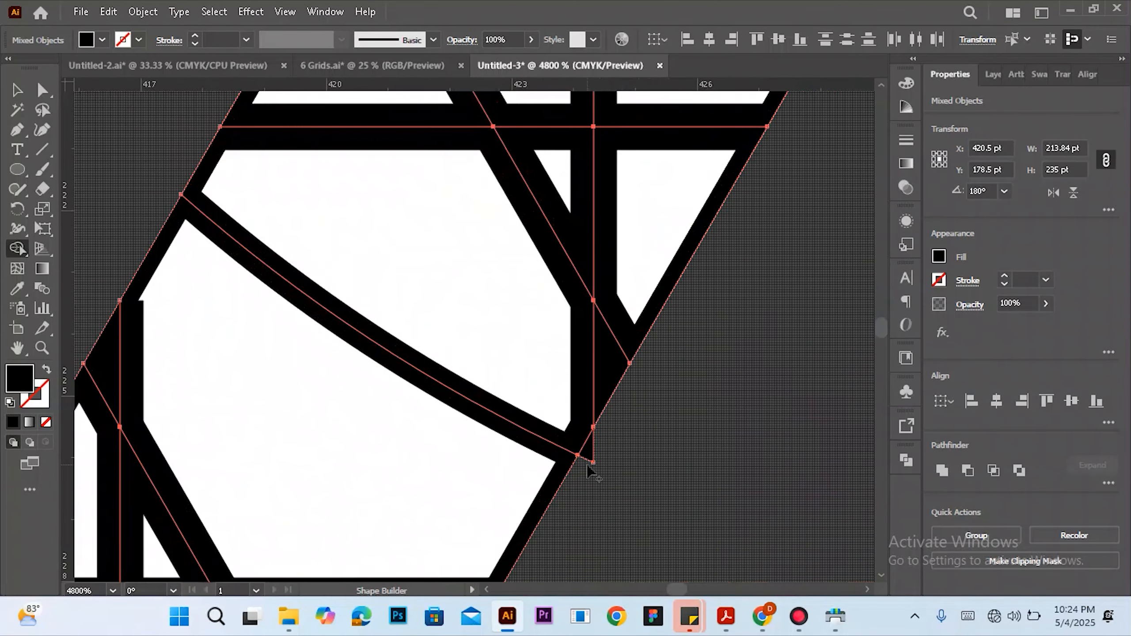
{"action": "scroll", "coordinate": [694, 446], "scroll_direction": "down", "scroll_amount": 4}
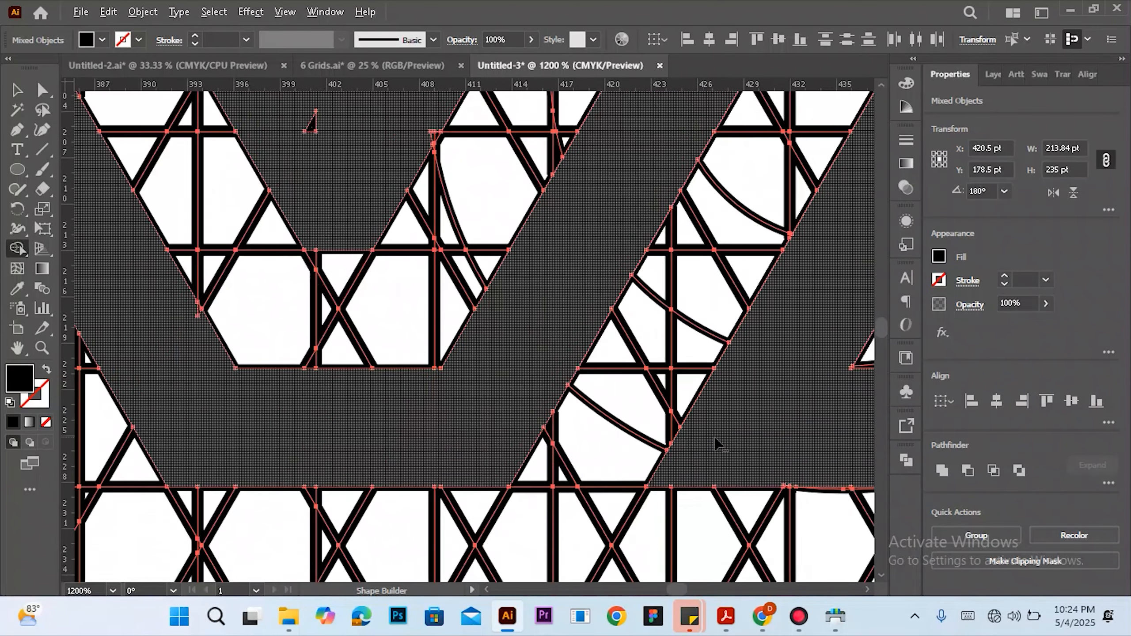
{"action": "scroll", "coordinate": [715, 443], "scroll_direction": "down", "scroll_amount": 2}
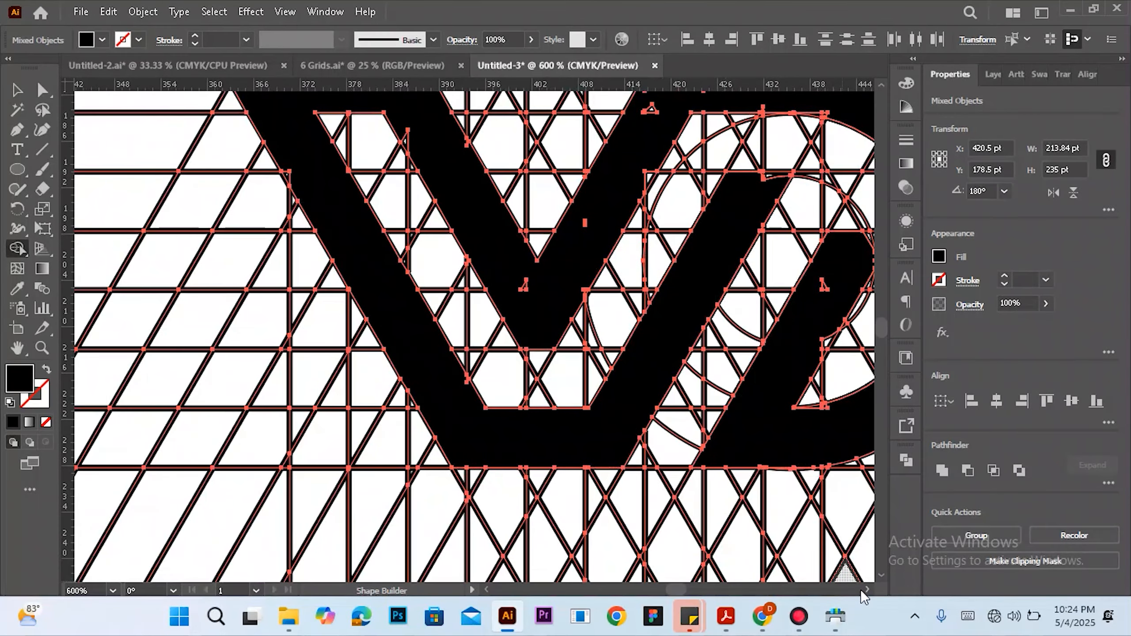
{"action": "scroll", "coordinate": [861, 589], "scroll_direction": "right", "scroll_amount": 10}
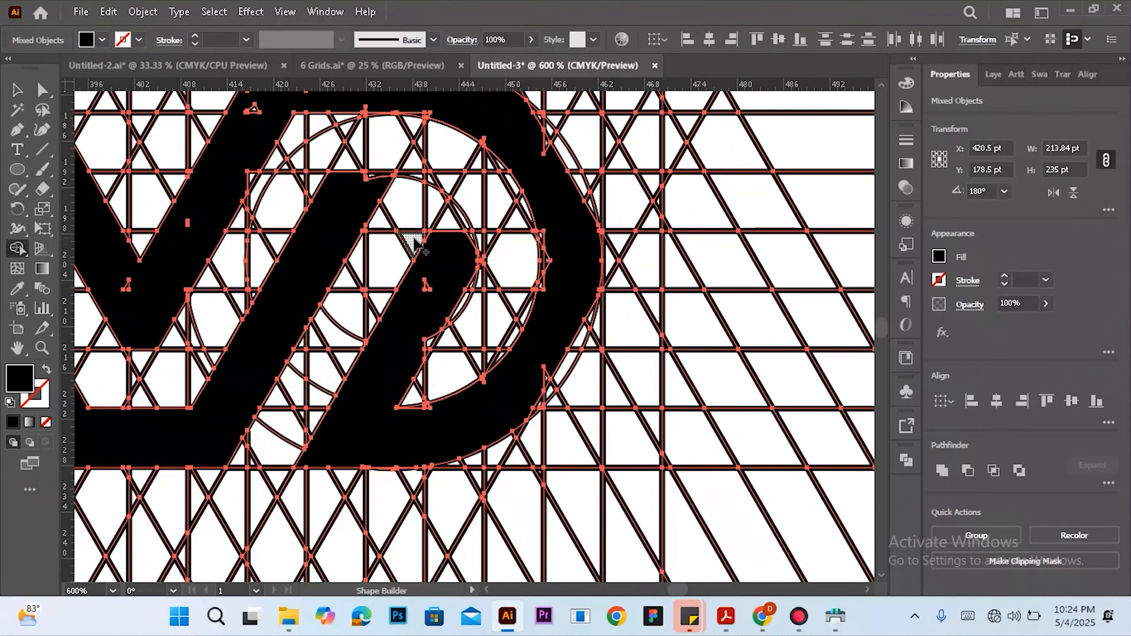
{"action": "scroll", "coordinate": [412, 241], "scroll_direction": "up", "scroll_amount": 2}
{"action": "scroll", "coordinate": [361, 254], "scroll_direction": "up", "scroll_amount": 3}
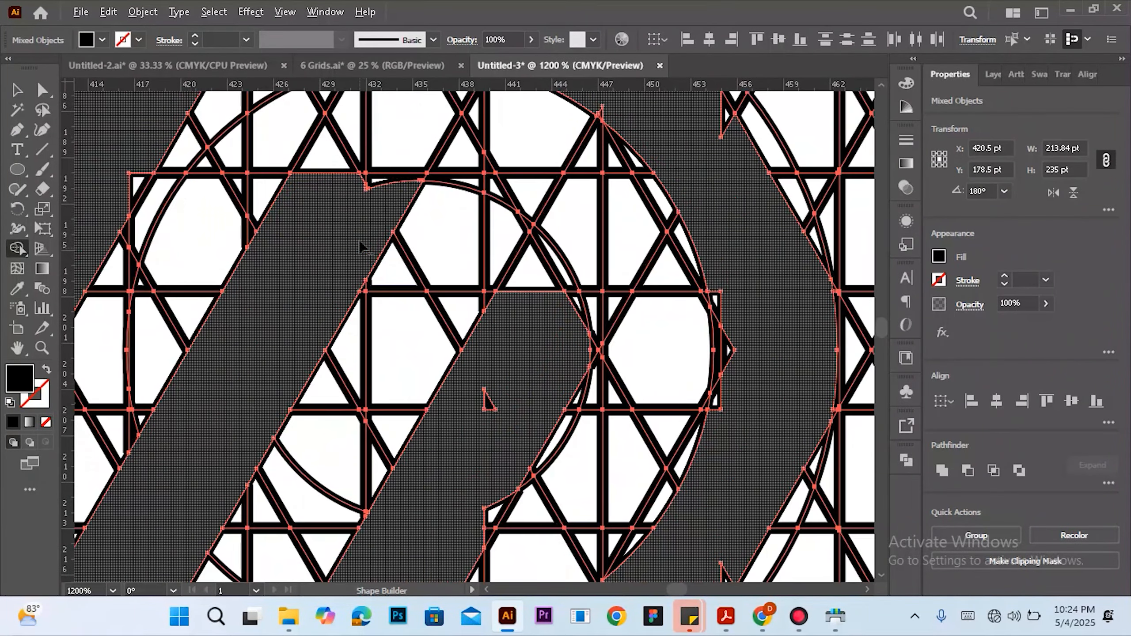
{"action": "left_click_drag", "start_coordinate": [352, 175], "coordinate": [399, 185]}
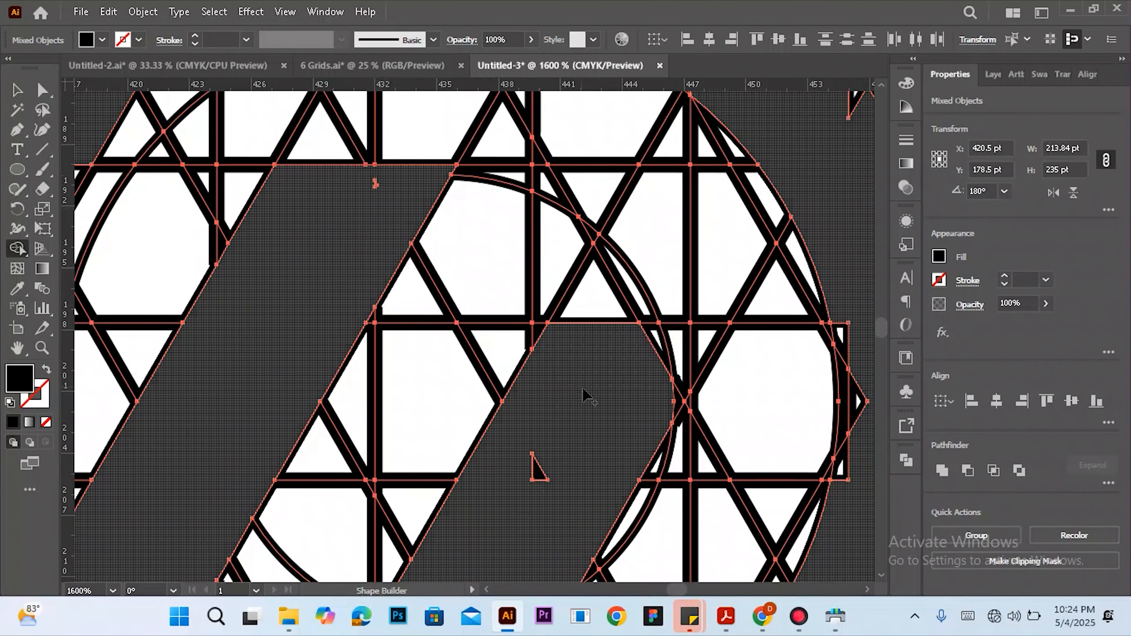
Merge the stray triangle inside the D's diagonal stroke and the sliver on the V's inner left edge into the logo
{"action": "scroll", "coordinate": [586, 396], "scroll_direction": "down", "scroll_amount": 3}
{"action": "left_click", "coordinate": [536, 314]}
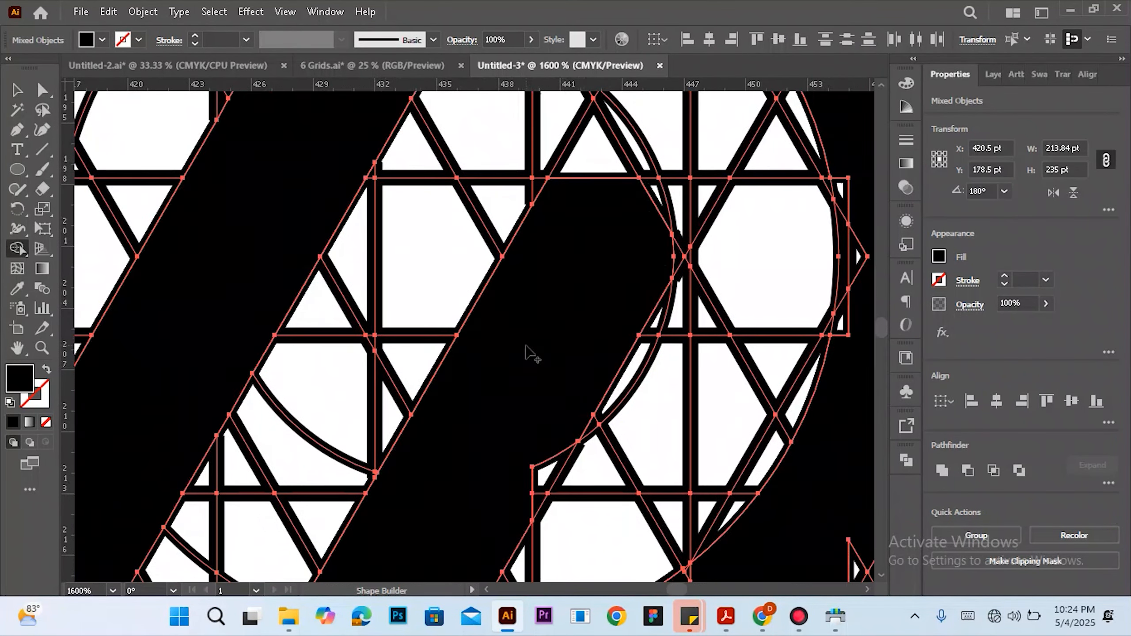
{"action": "scroll", "coordinate": [532, 339], "scroll_direction": "down", "scroll_amount": 2}
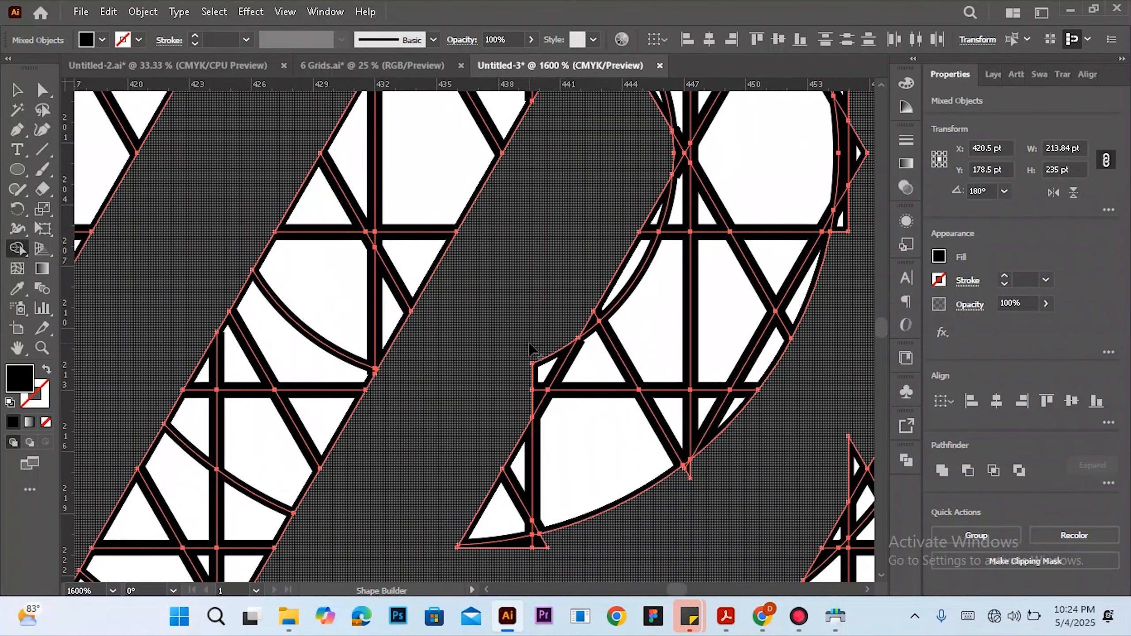
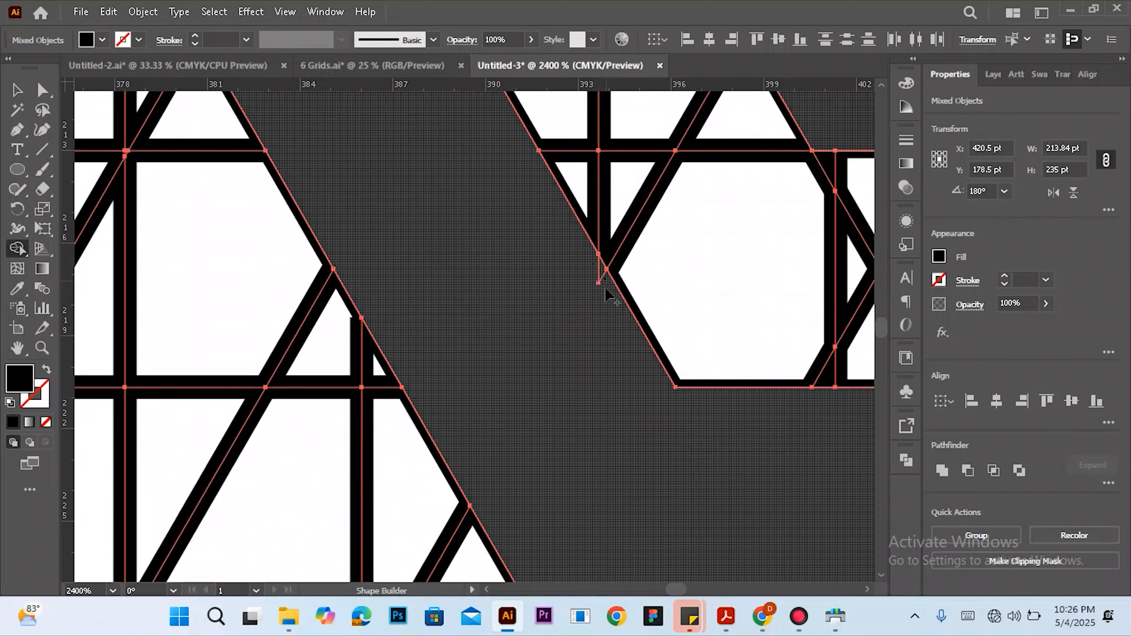
{"action": "scroll", "coordinate": [530, 331], "scroll_direction": "down", "scroll_amount": 4}
{"action": "left_click", "coordinate": [766, 463]}
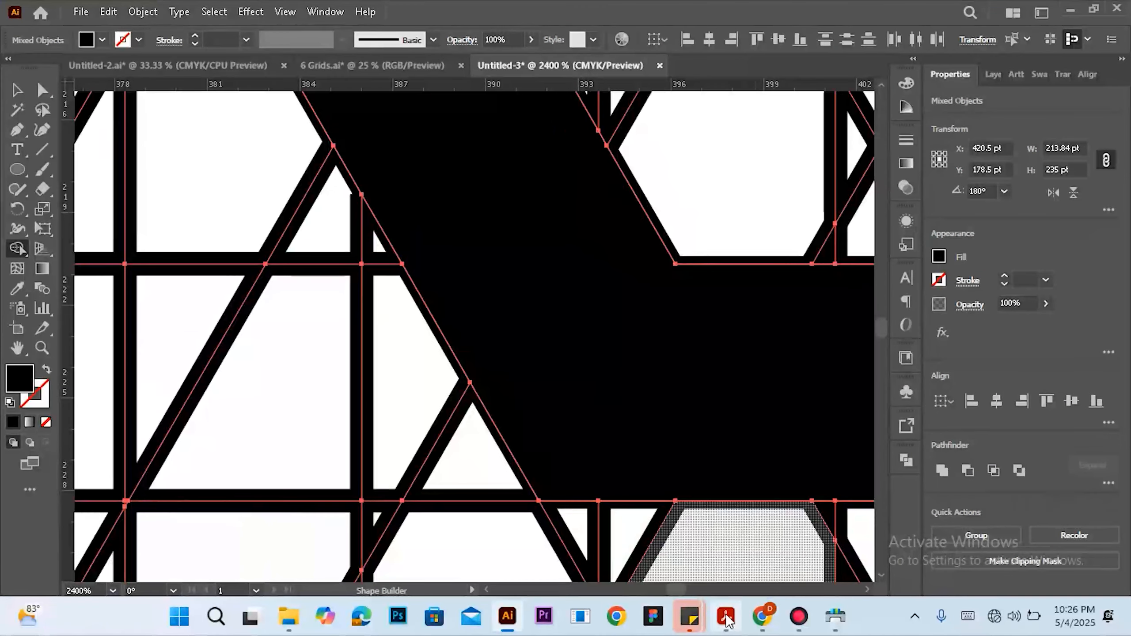
Examine the V's strokes and the D's inner and outer curves for leftover slivers
{"action": "left_click", "coordinate": [868, 586]}
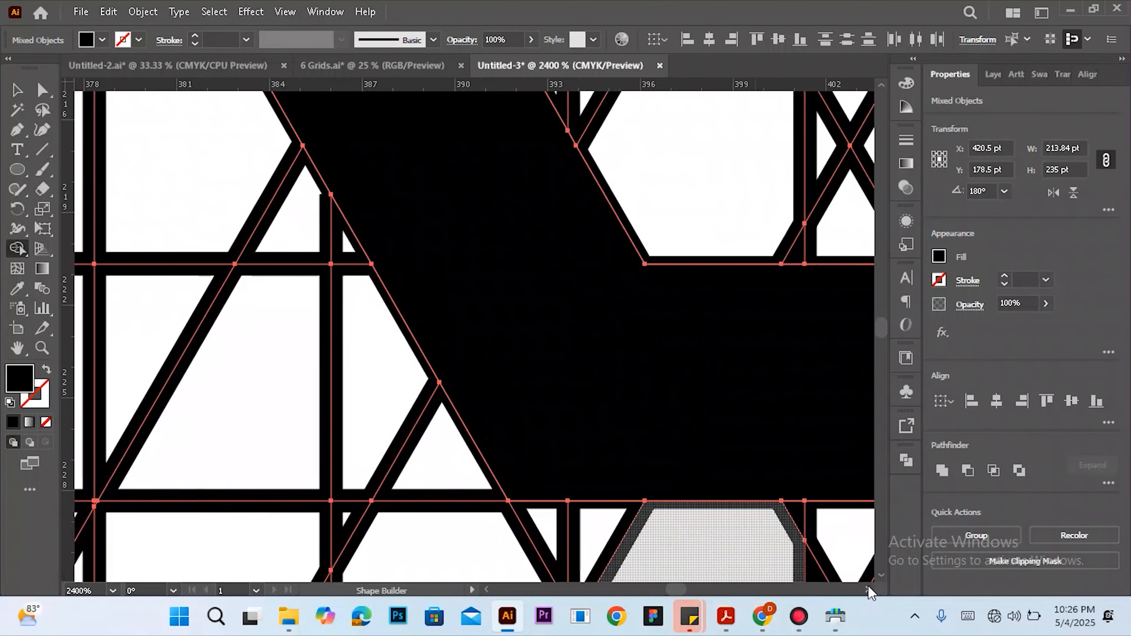
{"action": "key", "text": "ctrl+minus"}
{"action": "key", "text": "ctrl+minus"}
{"action": "left_click", "coordinate": [867, 590]}
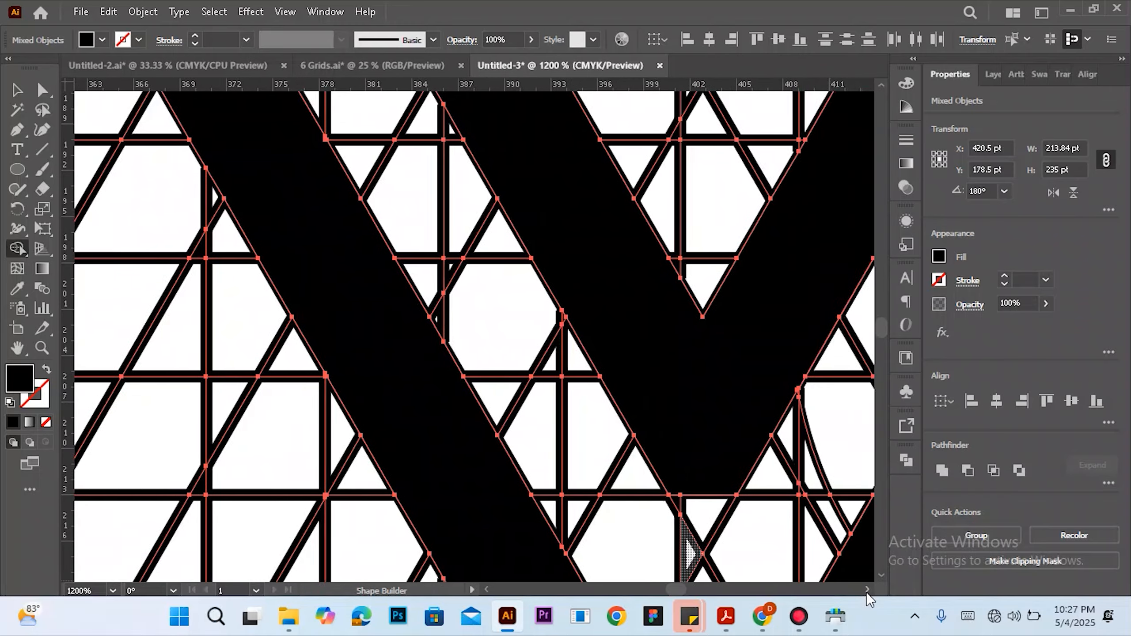
{"action": "scroll", "coordinate": [561, 215], "scroll_direction": "up", "scroll_amount": 3}
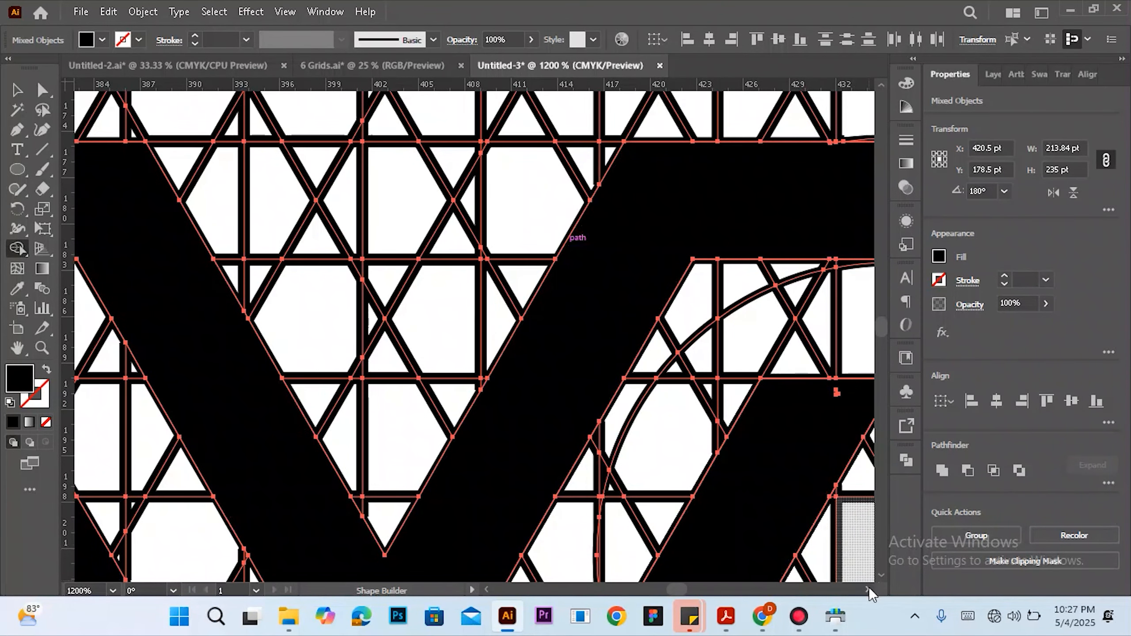
{"action": "left_click", "coordinate": [869, 587]}
{"action": "left_click", "coordinate": [868, 587]}
{"action": "scroll", "coordinate": [771, 405], "scroll_direction": "down", "scroll_amount": 4}
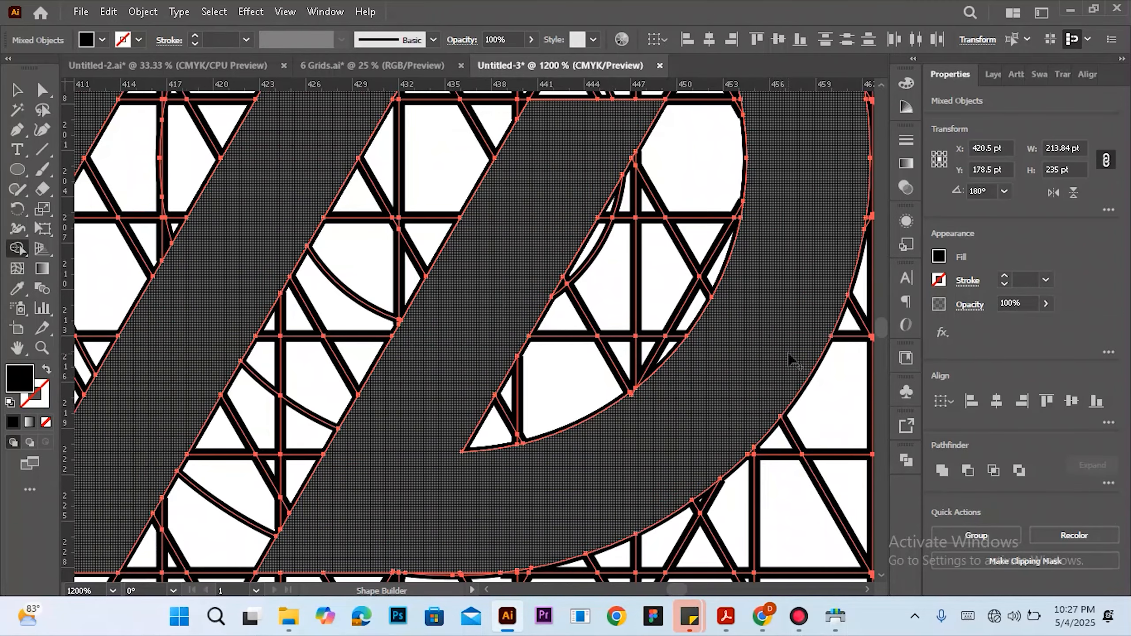
{"action": "scroll", "coordinate": [793, 334], "scroll_direction": "up", "scroll_amount": 5}
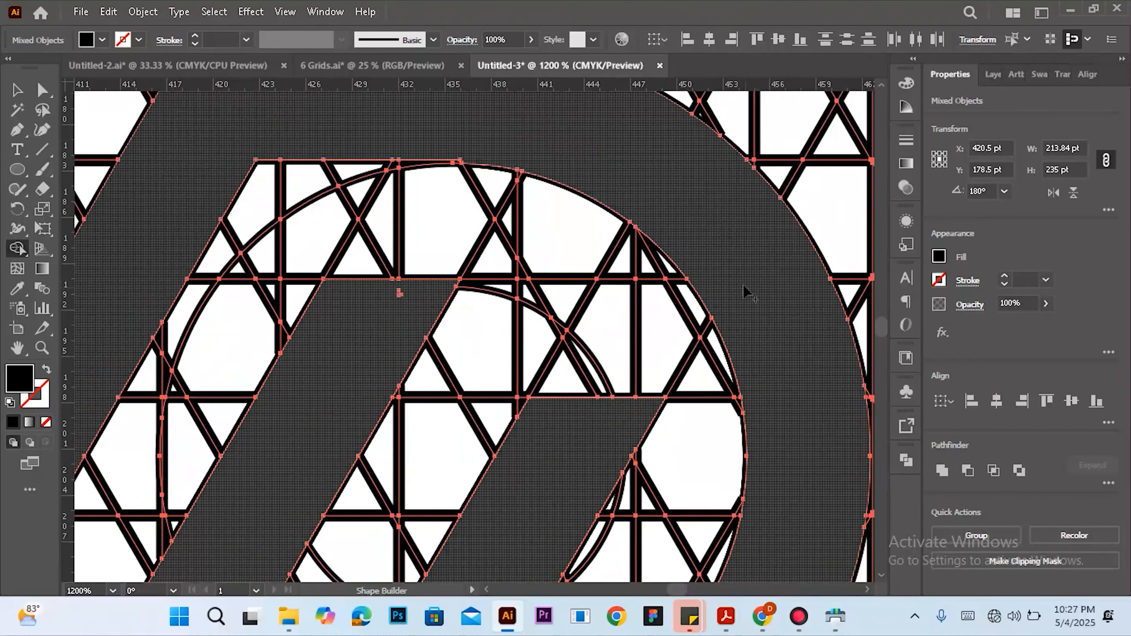
{"action": "scroll", "coordinate": [623, 271], "scroll_direction": "up", "scroll_amount": 1}
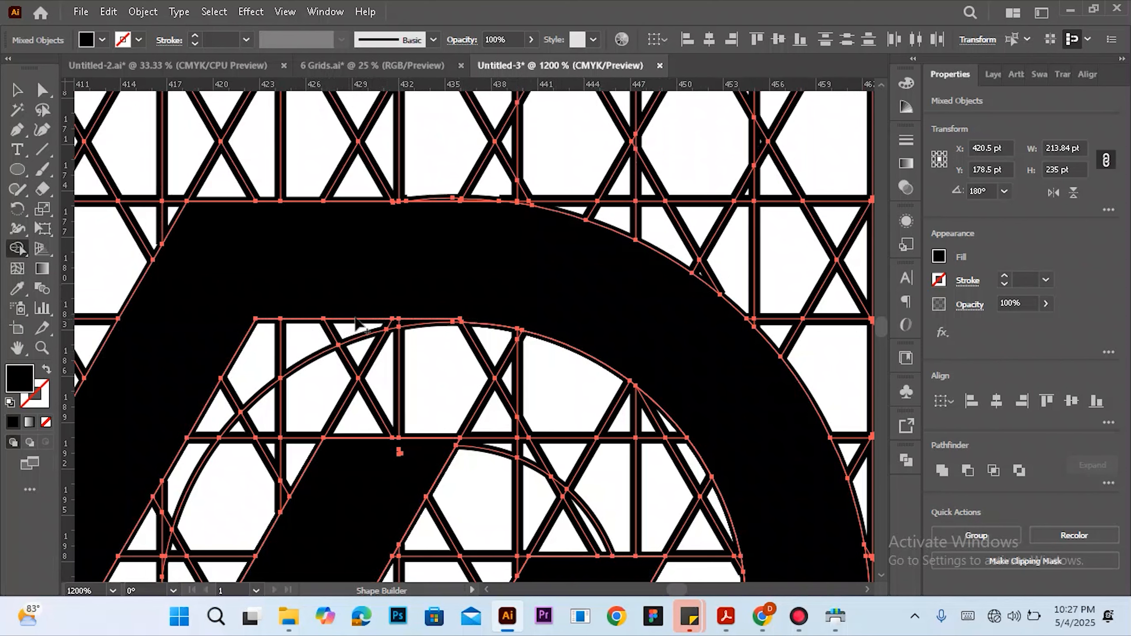
Smooth the junction of the D's straight inner top edge and its curve by moving the anchor point to X 435.5 pt, Y 182.5 pt
{"action": "left_click", "coordinate": [461, 320]}
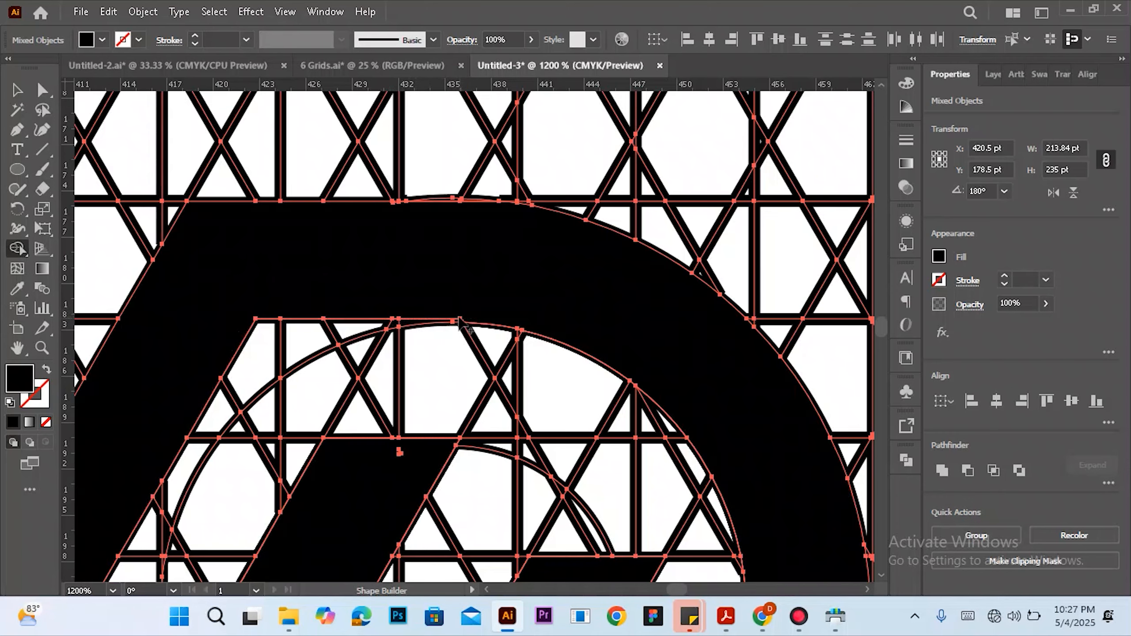
{"action": "scroll", "coordinate": [463, 320], "scroll_direction": "up", "scroll_amount": 4}
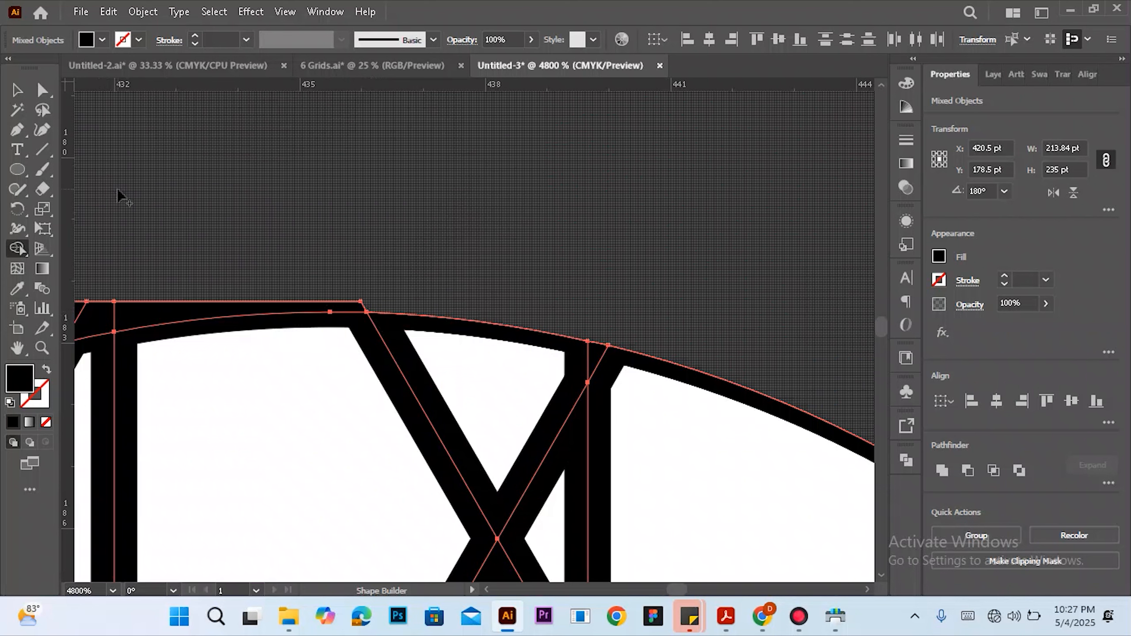
{"action": "scroll", "coordinate": [131, 202], "scroll_direction": "down", "scroll_amount": 3}
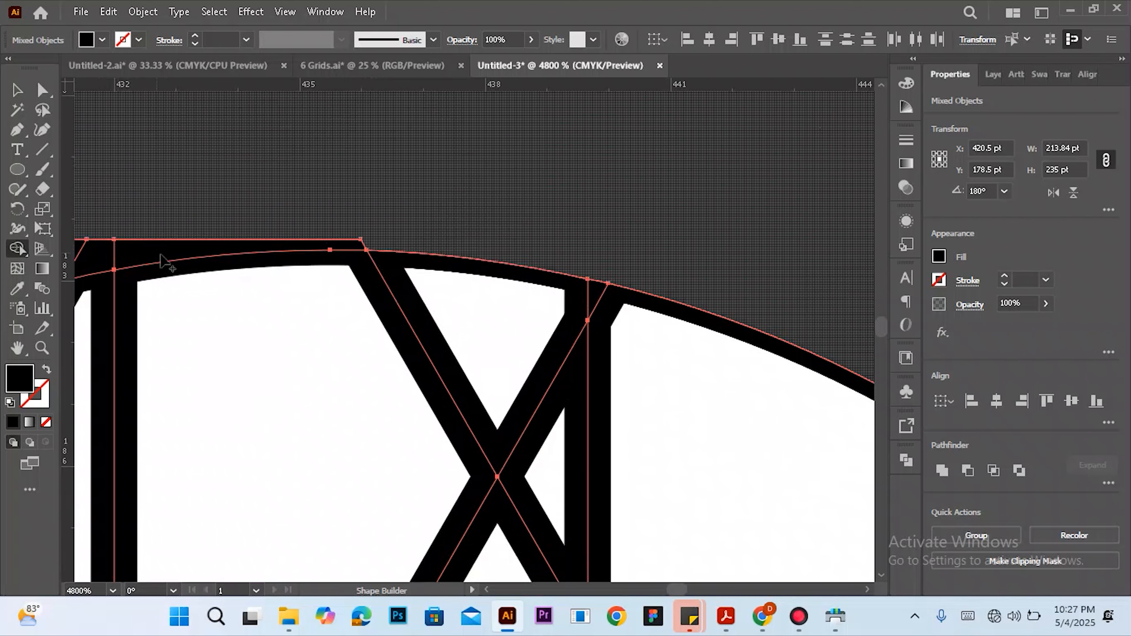
{"action": "scroll", "coordinate": [270, 356], "scroll_direction": "down", "scroll_amount": 1, "text": "alt"}
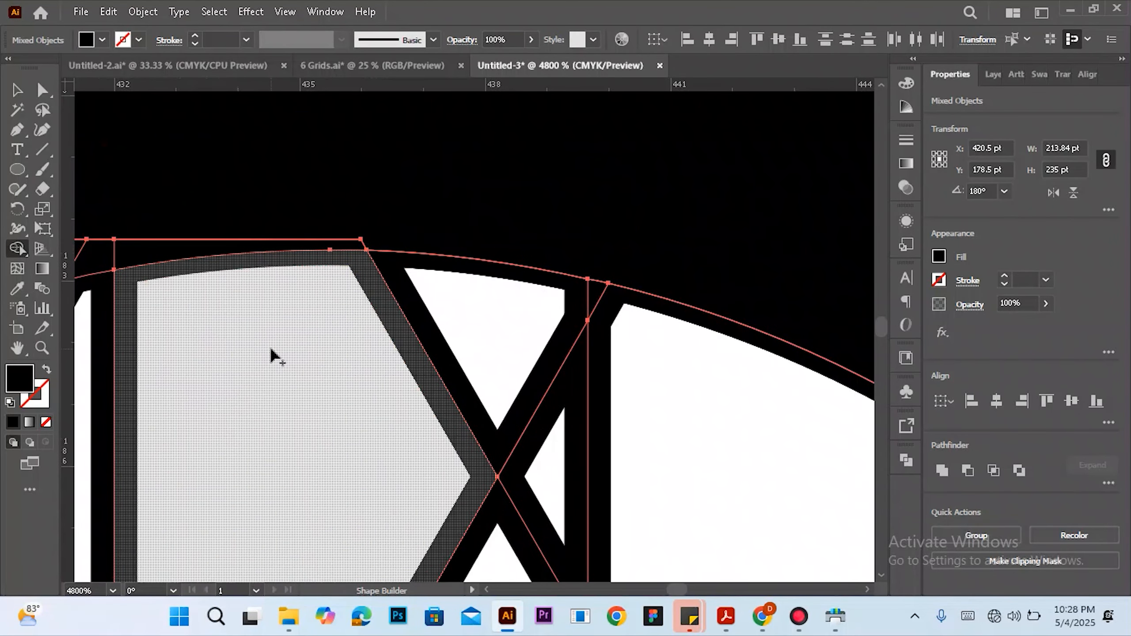
{"action": "scroll", "coordinate": [274, 352], "scroll_direction": "down", "scroll_amount": 1, "text": "alt"}
{"action": "scroll", "coordinate": [159, 314], "scroll_direction": "up", "scroll_amount": 1, "text": "alt"}
{"action": "key", "text": "a"}
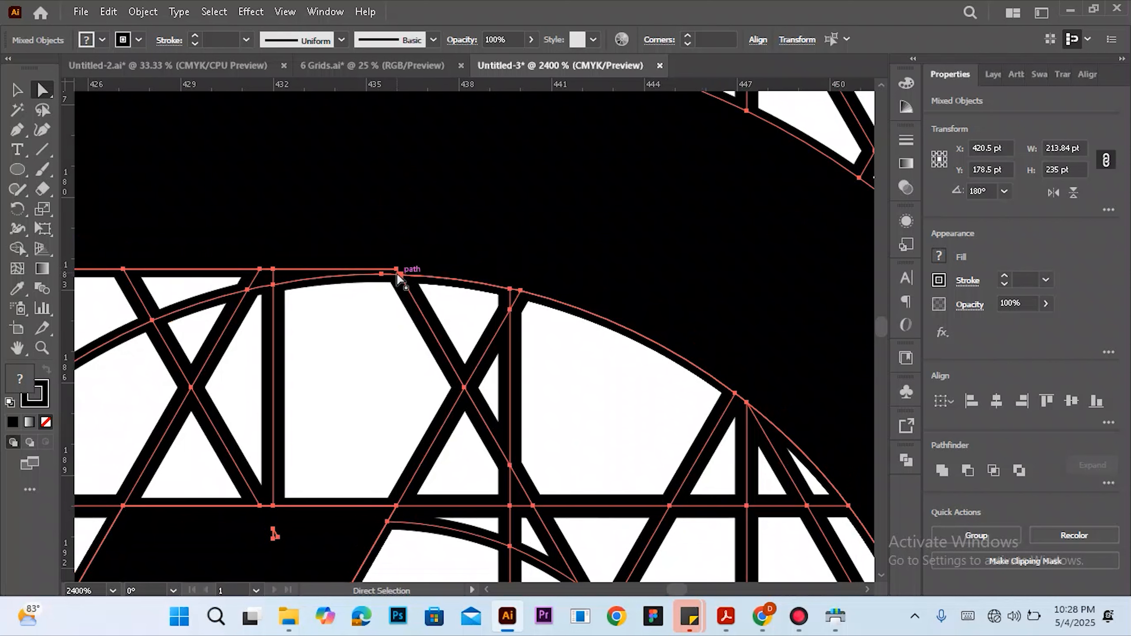
{"action": "left_click", "coordinate": [397, 269]}
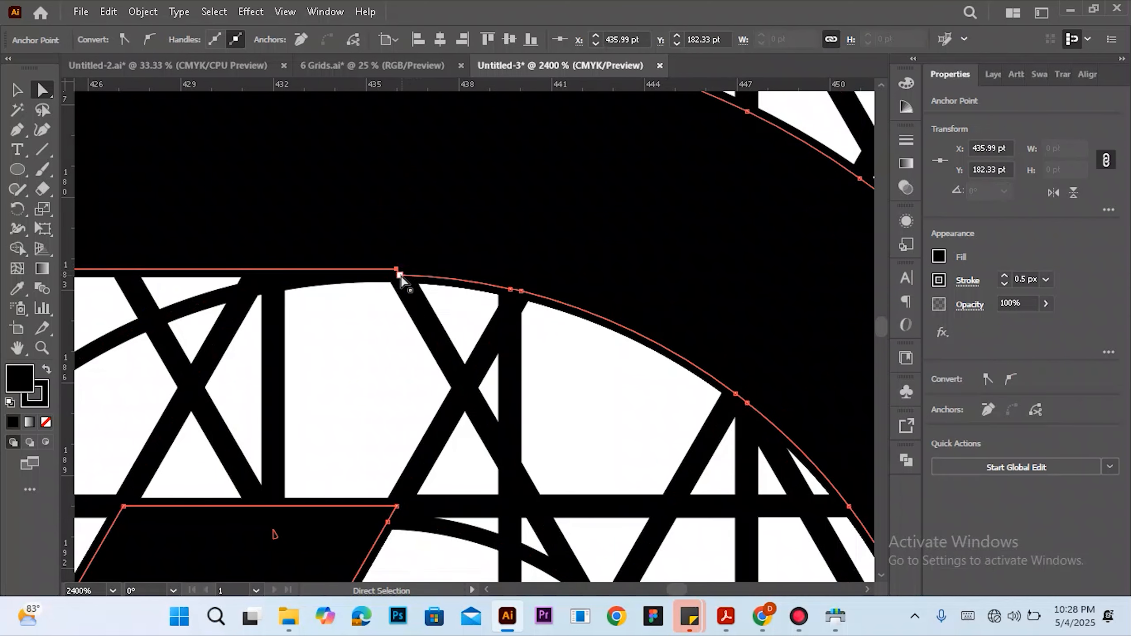
{"action": "mouse_move", "coordinate": [400, 275]}
{"action": "left_mouse_down"}
{"action": "mouse_move", "coordinate": [413, 275]}
{"action": "mouse_move", "coordinate": [384, 277]}
{"action": "left_mouse_up"}
{"action": "left_click", "coordinate": [397, 270]}
{"action": "left_click", "coordinate": [398, 271]}
{"action": "scroll", "coordinate": [392, 280], "scroll_direction": "down", "scroll_amount": 3}
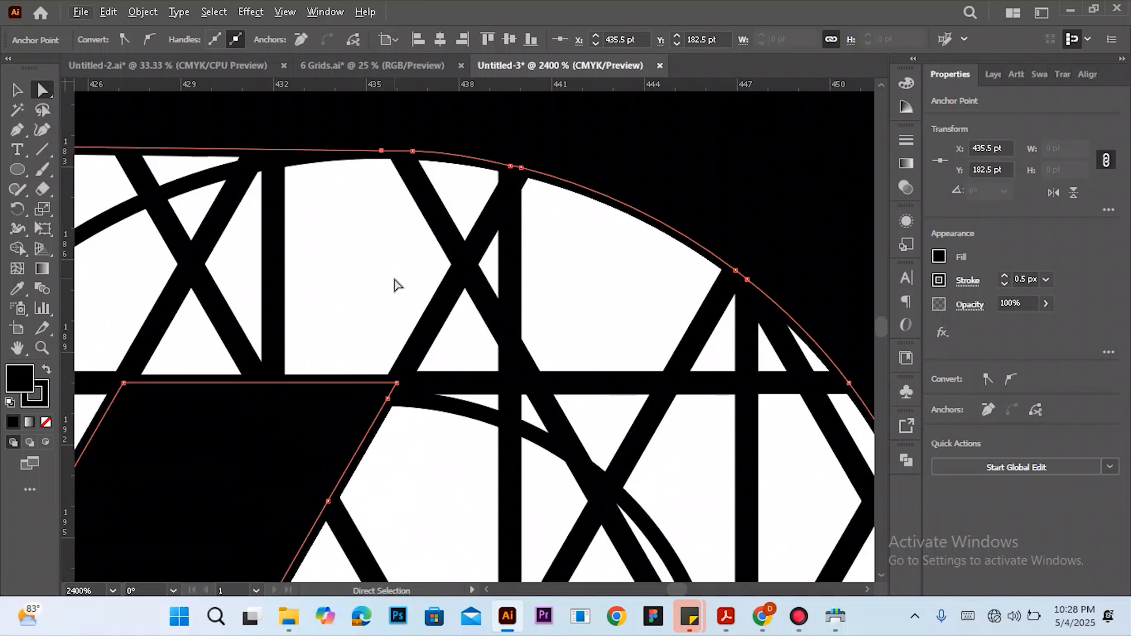
Move the VD logo off its grid to the blank space above, between the second and third grids
{"action": "scroll", "coordinate": [395, 280], "scroll_direction": "down", "scroll_amount": 4}
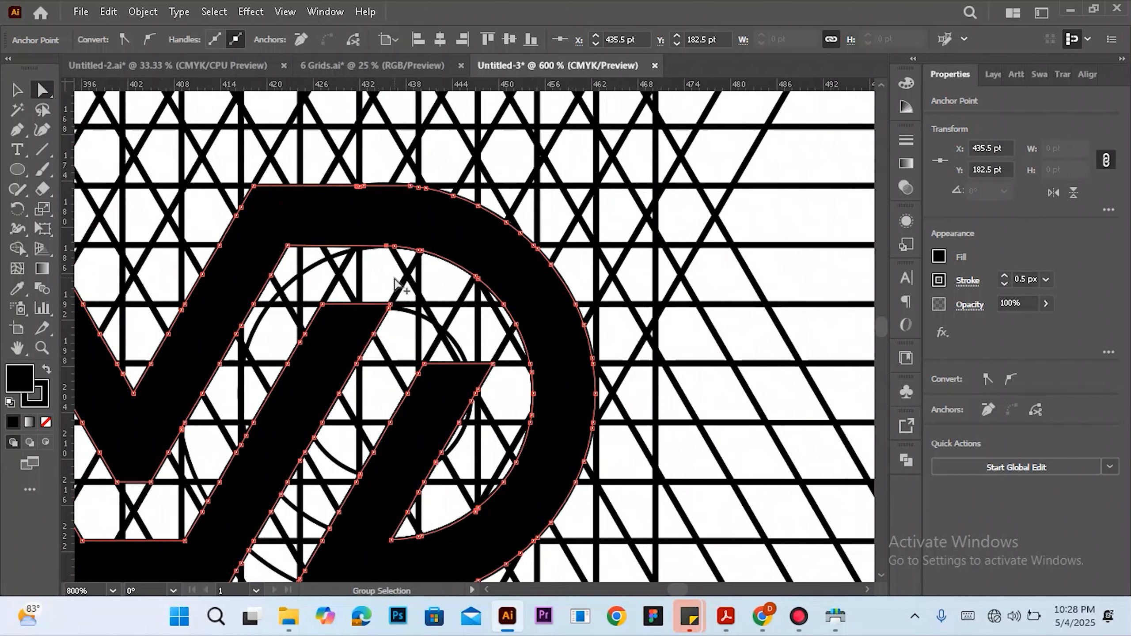
{"action": "scroll", "coordinate": [395, 280], "scroll_direction": "down", "scroll_amount": 2}
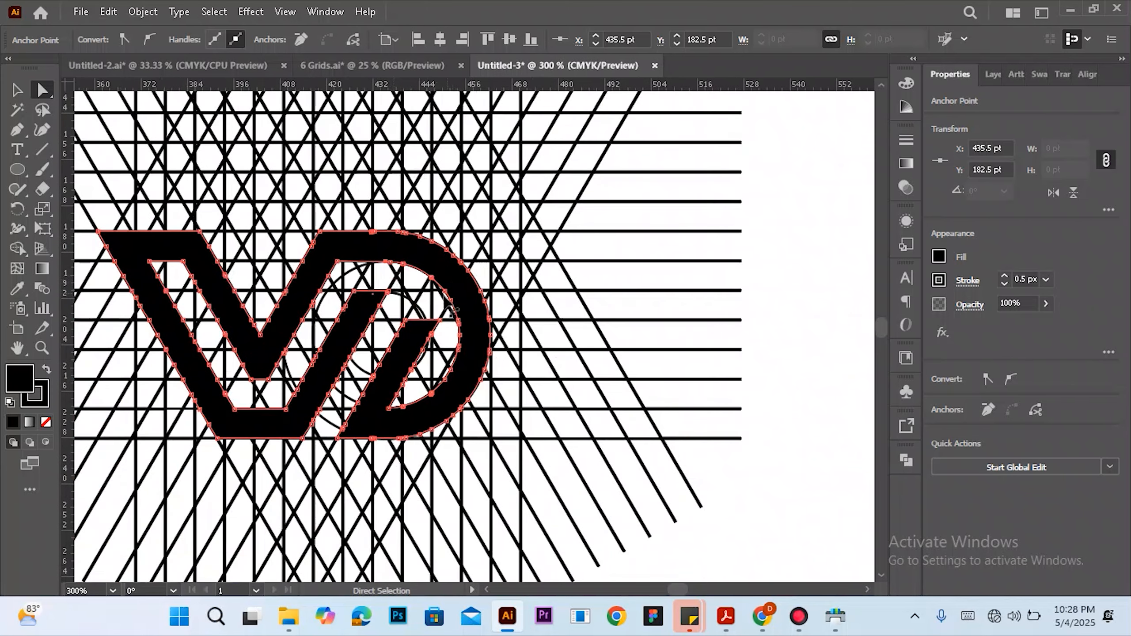
{"action": "scroll", "coordinate": [456, 344], "scroll_direction": "up", "scroll_amount": 3}
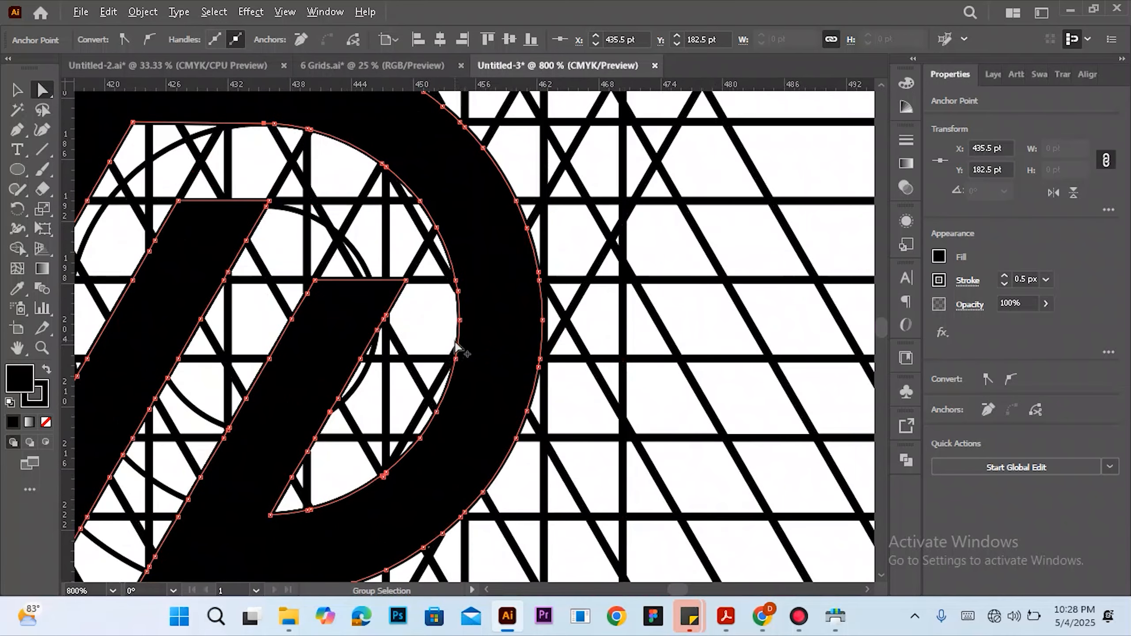
{"action": "scroll", "coordinate": [457, 345], "scroll_direction": "down", "scroll_amount": 2}
{"action": "scroll", "coordinate": [455, 343], "scroll_direction": "down", "scroll_amount": 2}
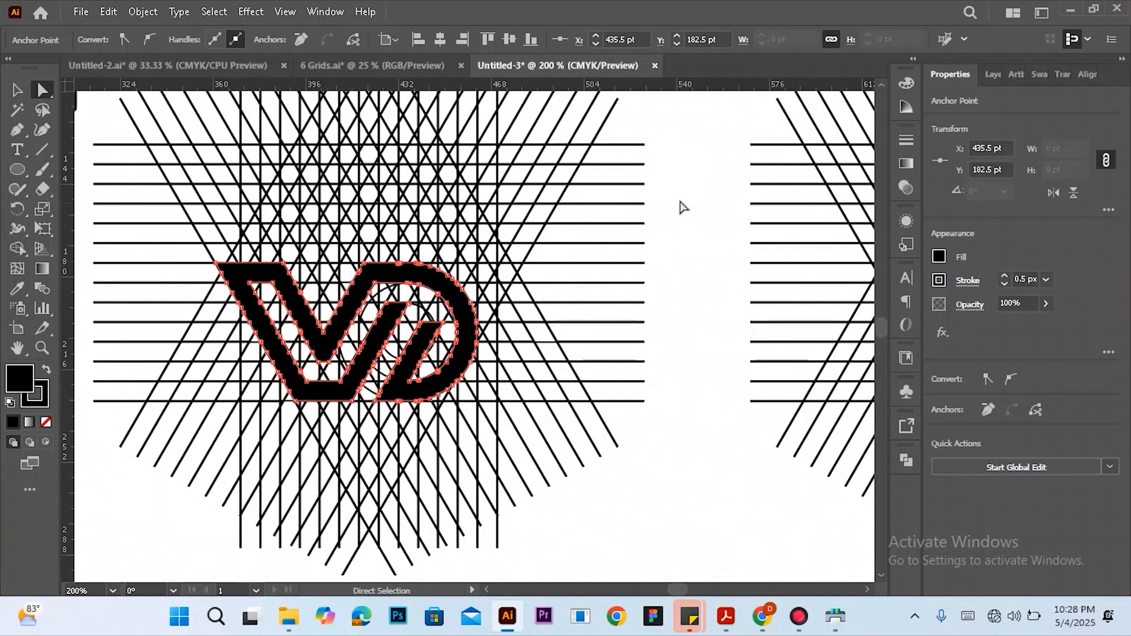
{"action": "left_click", "coordinate": [17, 91]}
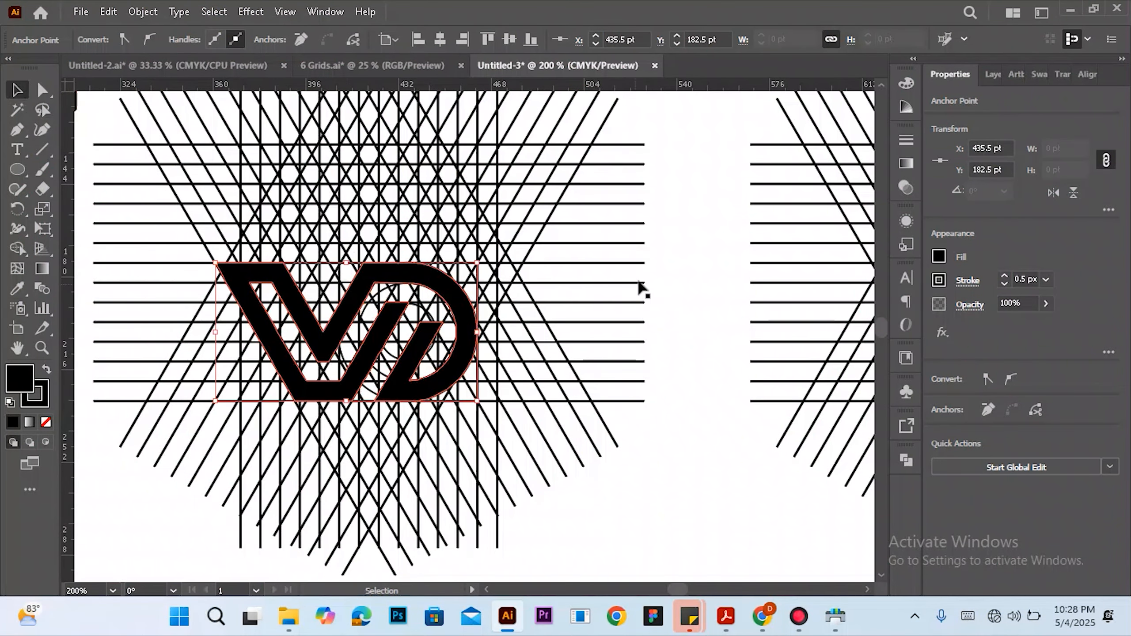
{"action": "left_click", "coordinate": [449, 293]}
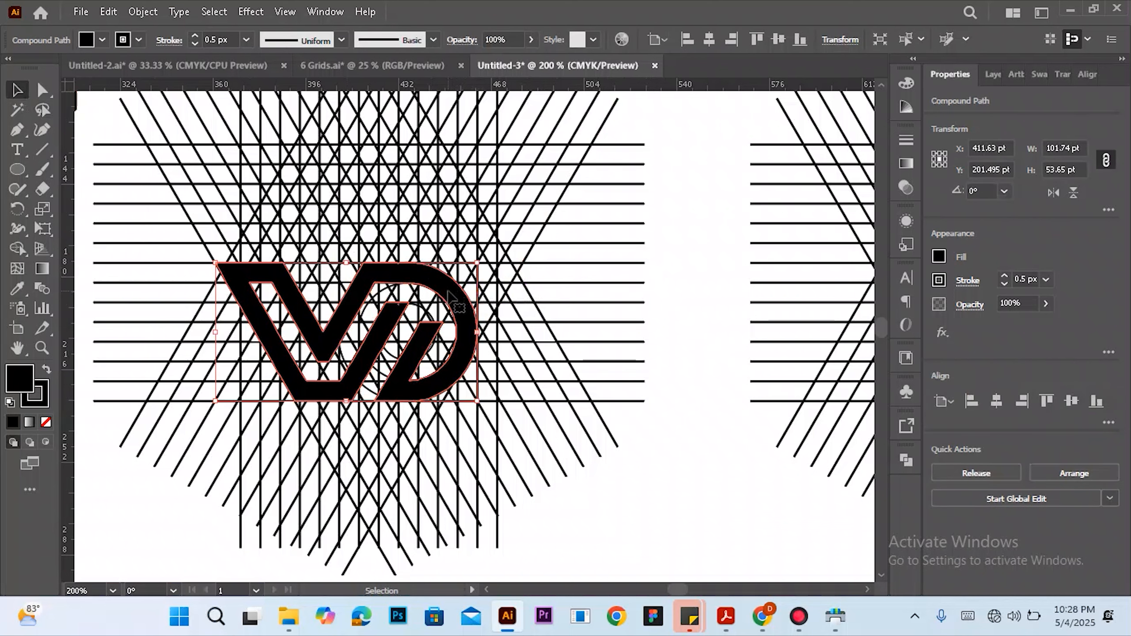
{"action": "scroll", "coordinate": [449, 295], "scroll_direction": "down", "scroll_amount": 1}
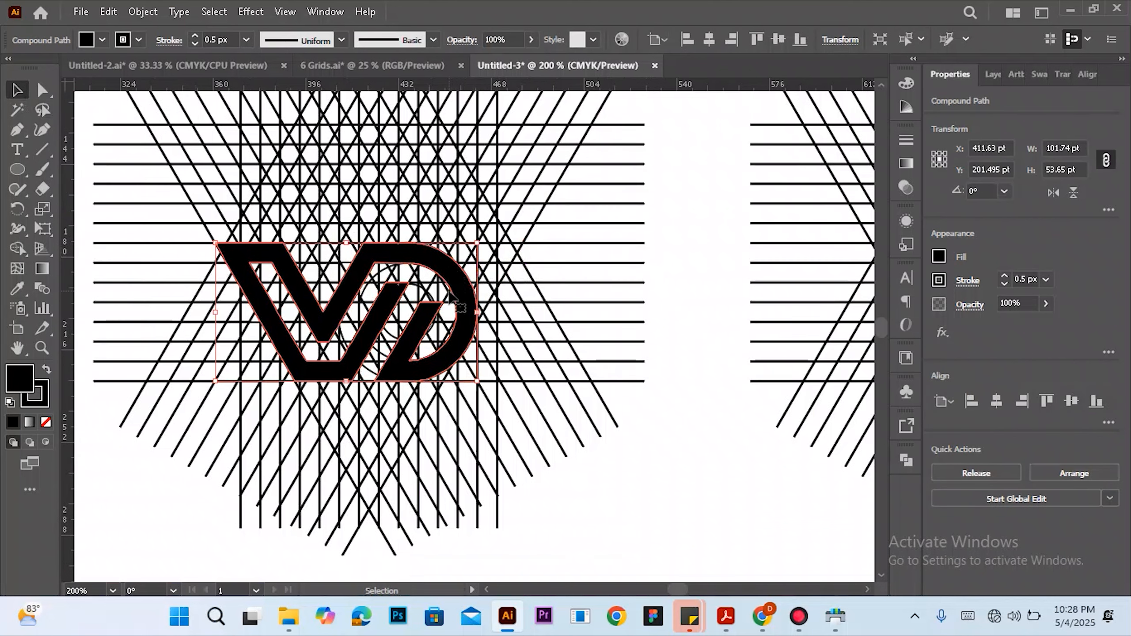
{"action": "scroll", "coordinate": [450, 294], "scroll_direction": "down", "scroll_amount": 3}
{"action": "left_click_drag", "start_coordinate": [450, 292], "coordinate": [554, 161]}
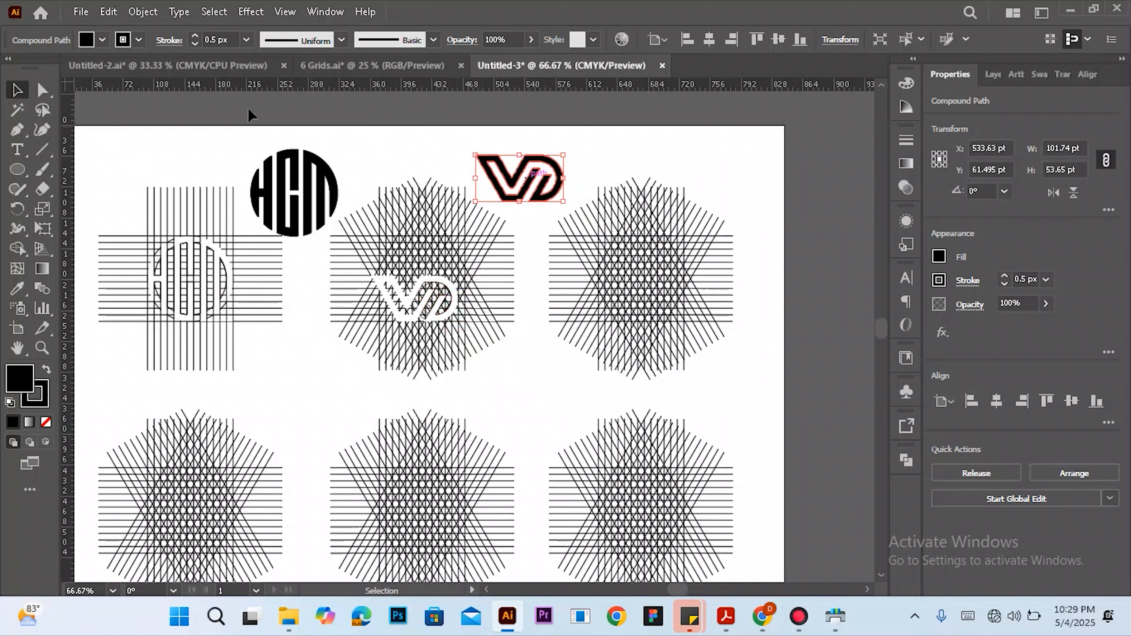
Expand the VD logo's fill and stroke and unite the resulting shapes into one with Pathfinder
{"action": "left_click", "coordinate": [144, 12]}
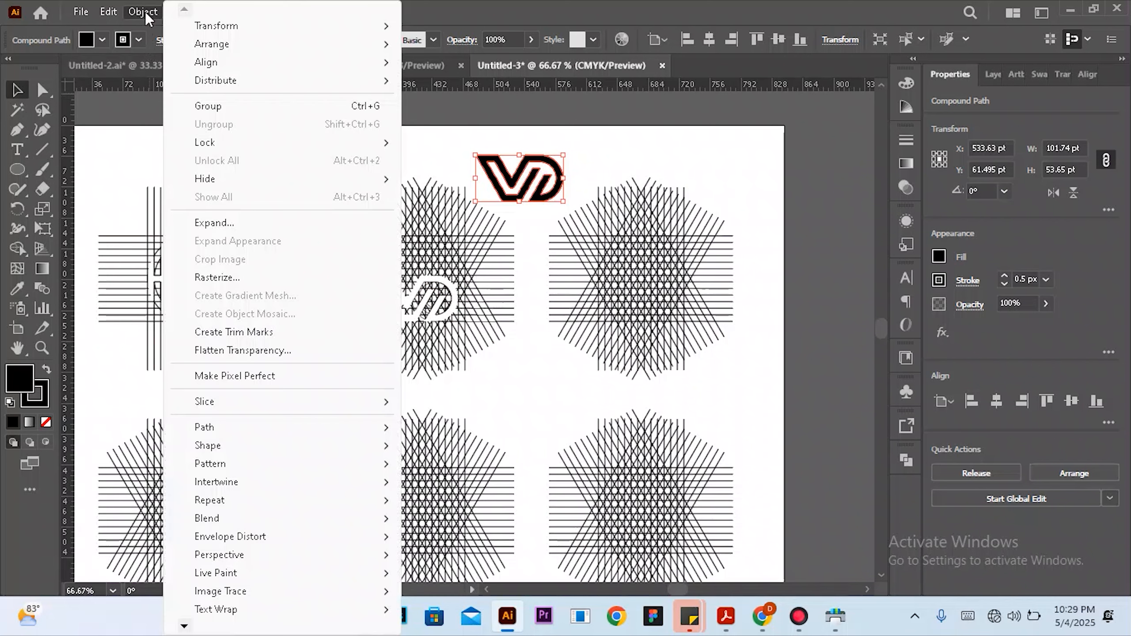
{"action": "left_click", "coordinate": [229, 230]}
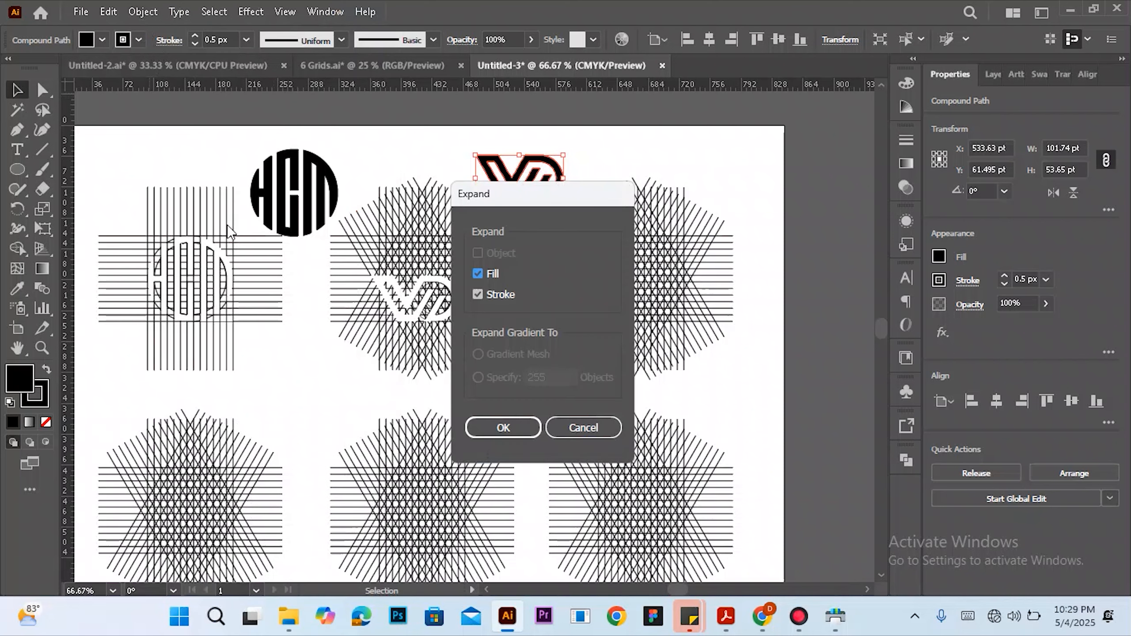
{"action": "left_click", "coordinate": [503, 429]}
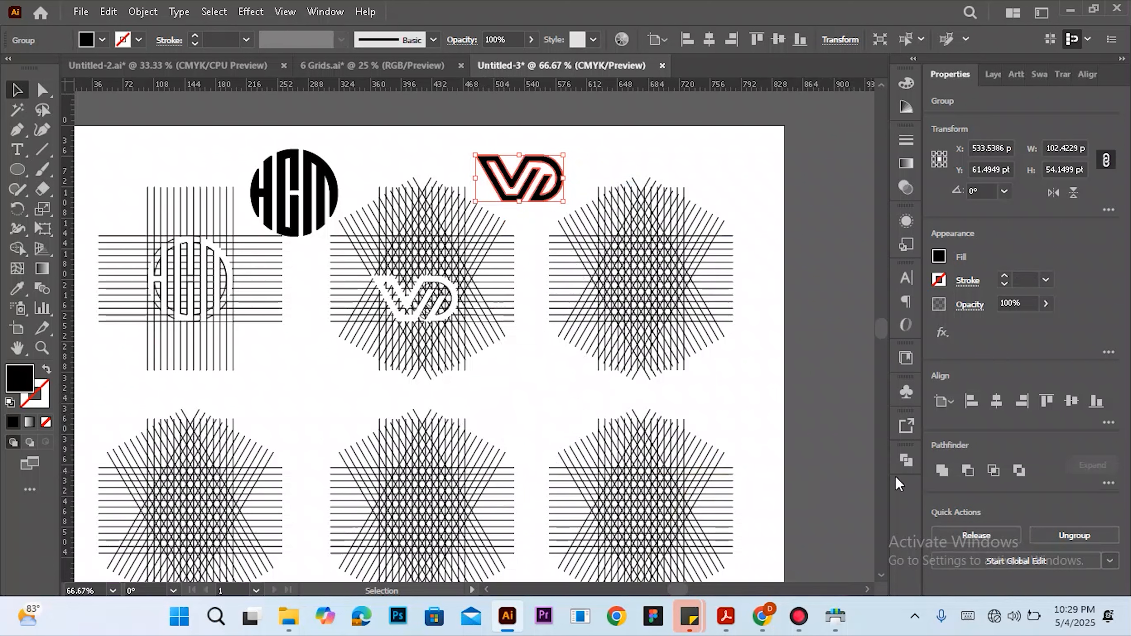
{"action": "left_click", "coordinate": [904, 467]}
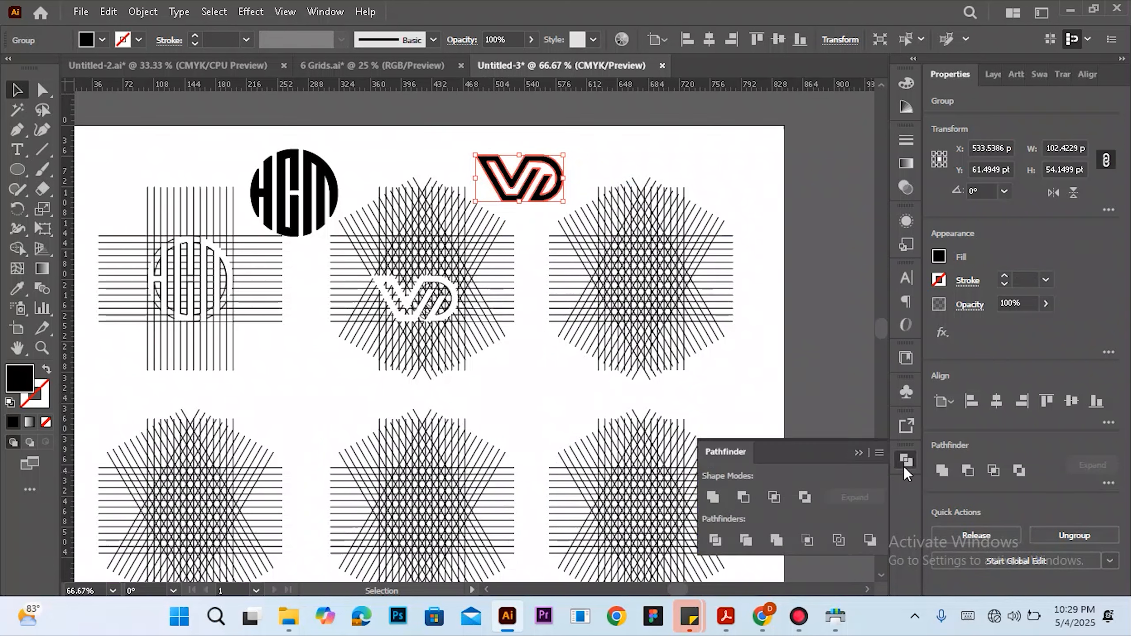
{"action": "left_click", "coordinate": [714, 498]}
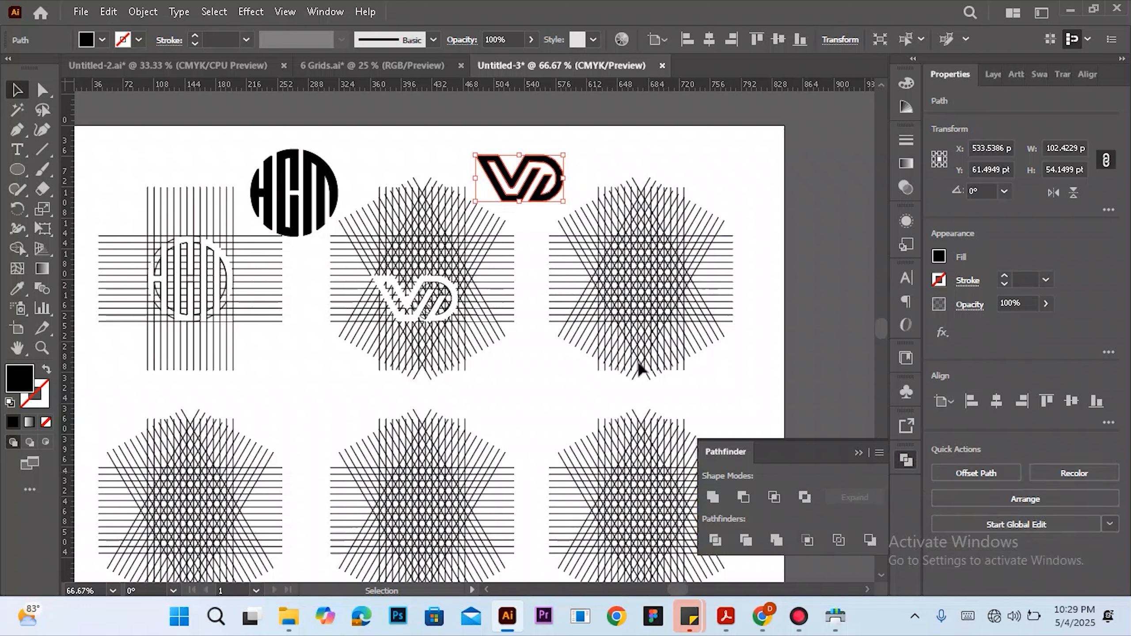
Nudge the united VD logo slightly up and to the left, to about X 526.5 pt, Y 59.5 pt
{"action": "left_click", "coordinate": [589, 151]}
{"action": "left_click", "coordinate": [553, 165]}
{"action": "left_click_drag", "start_coordinate": [551, 165], "coordinate": [546, 163]}
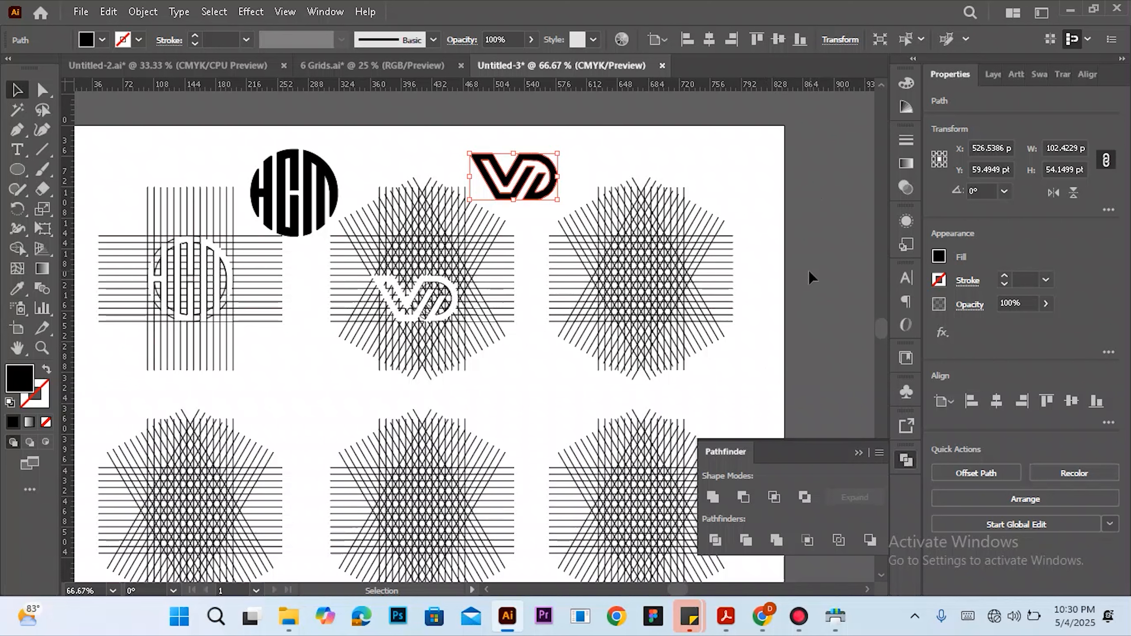
{"action": "left_click", "coordinate": [797, 616]}
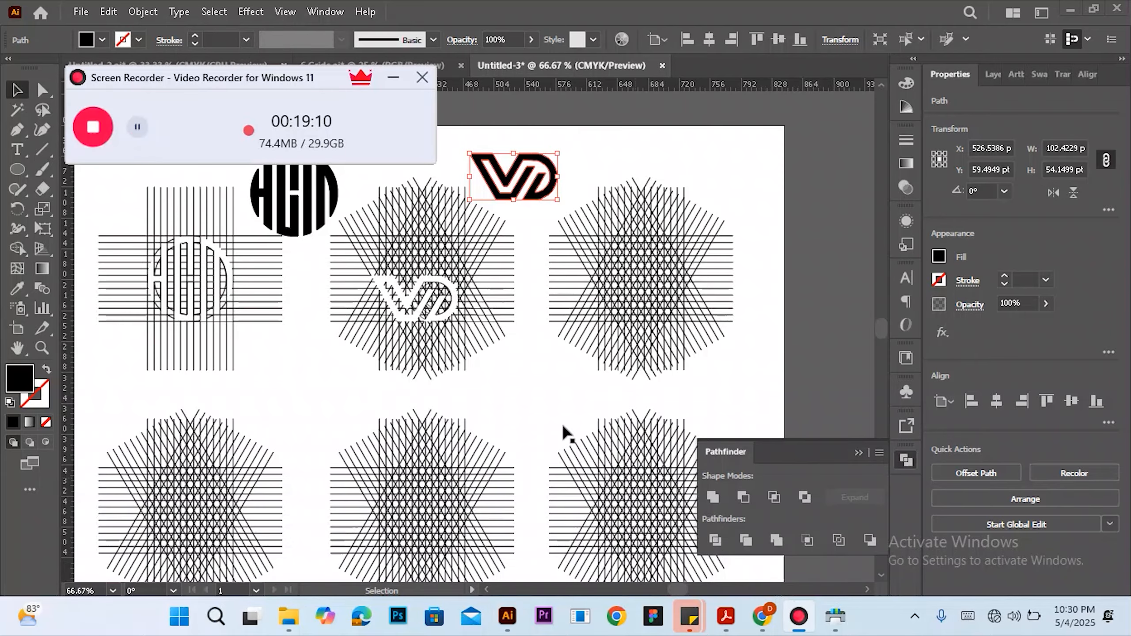